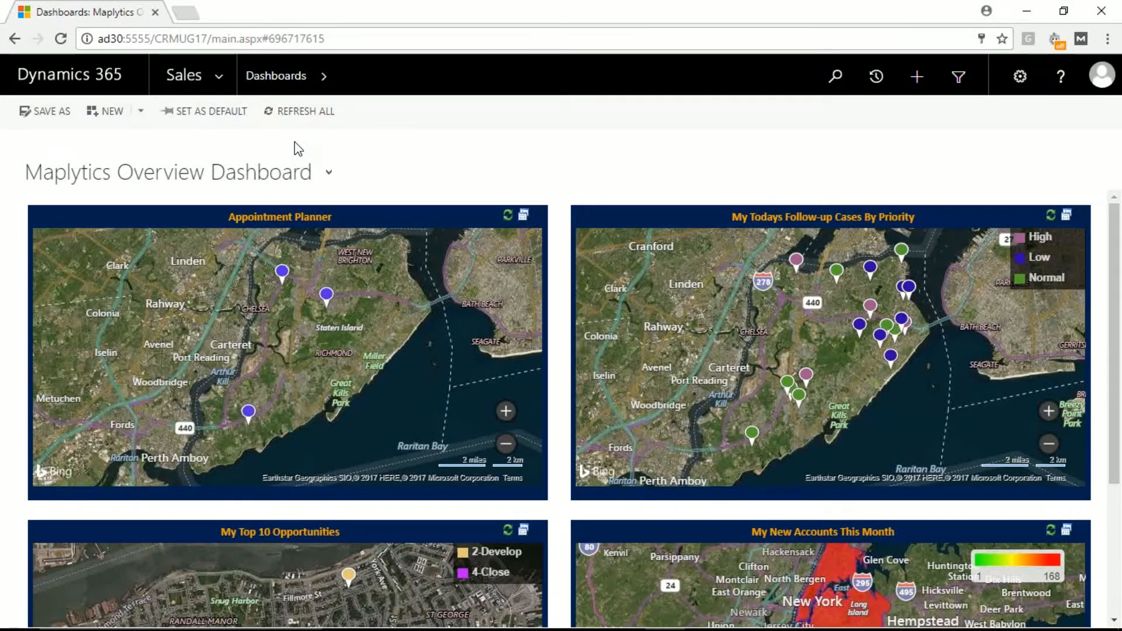
Step: Open the Maplytics Configuration Details list from the Settings area
click(220, 82)
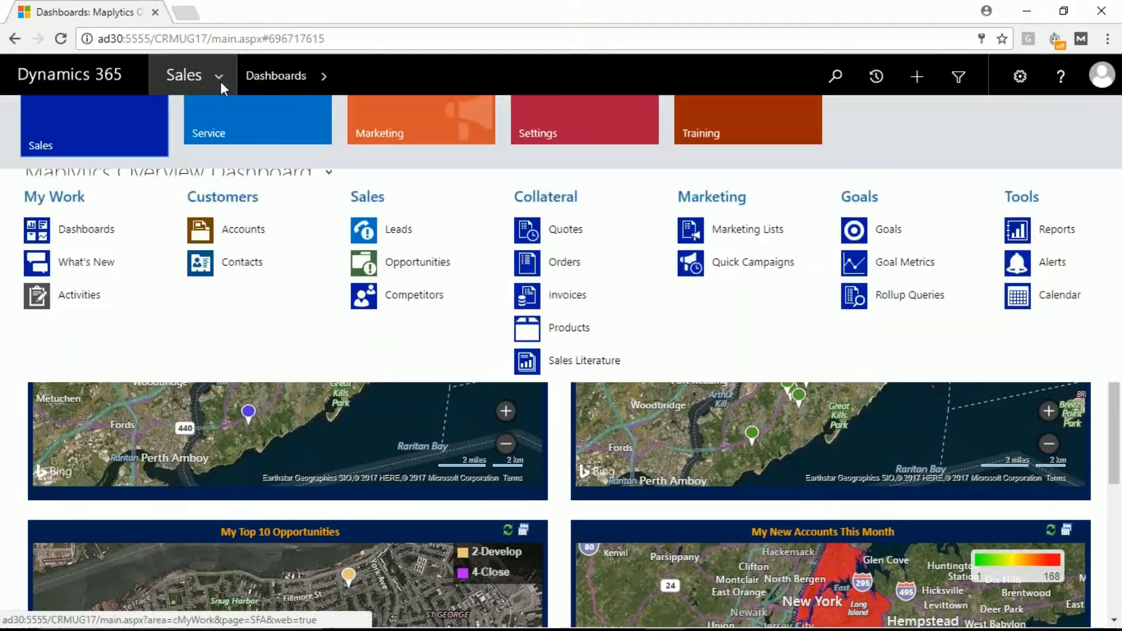
click(545, 138)
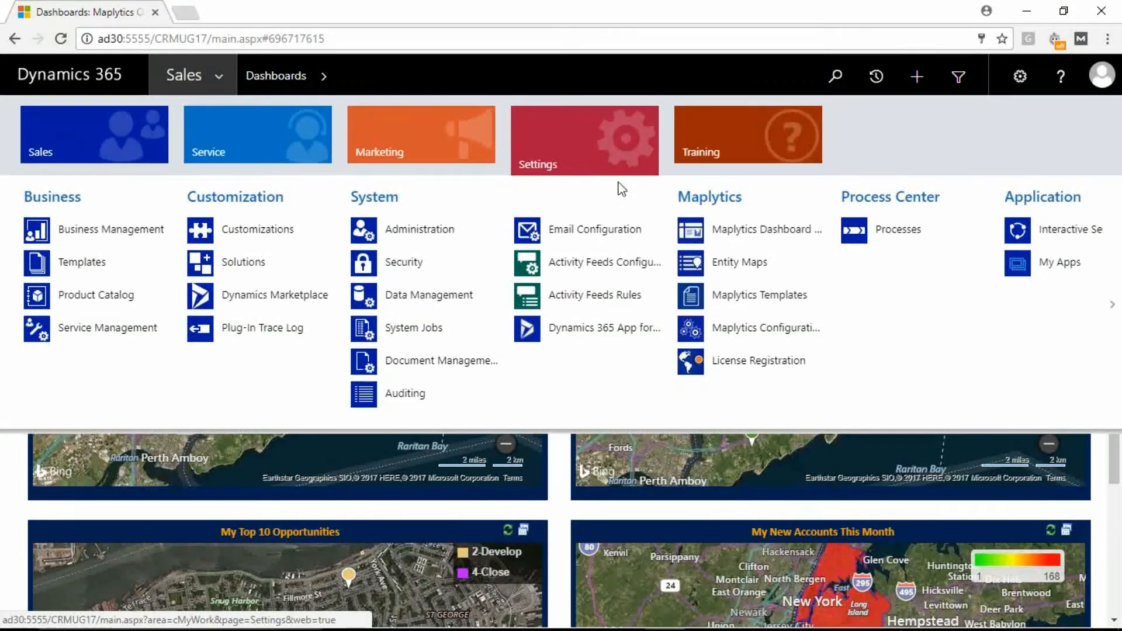
click(749, 329)
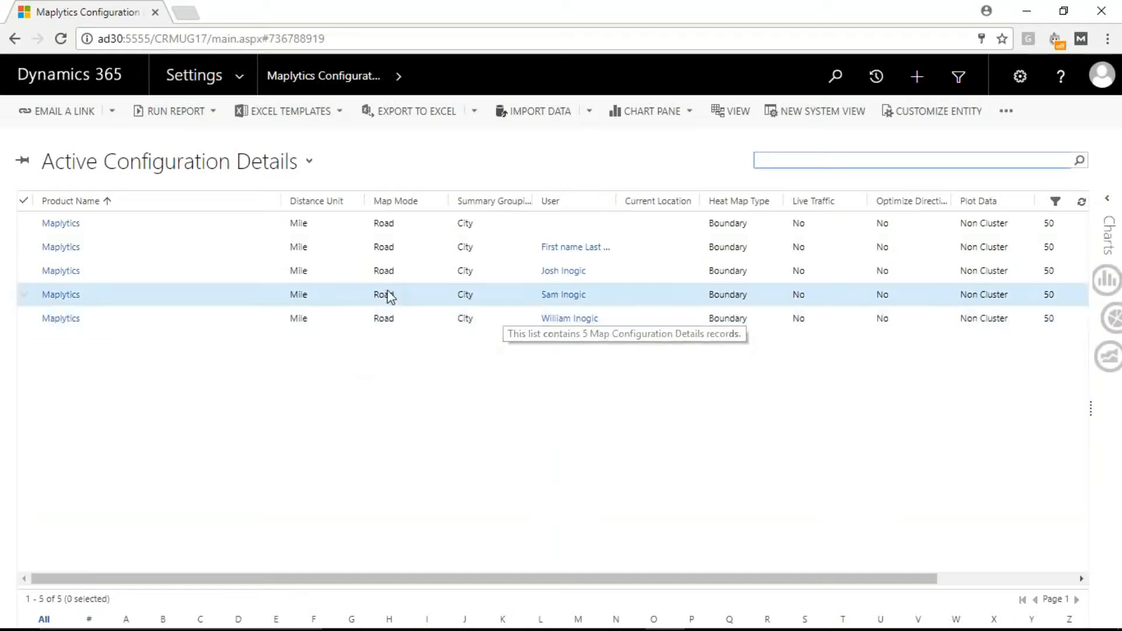
Step: Open the second Maplytics configuration record, the one assigned to the First name Last name user
click(155, 253)
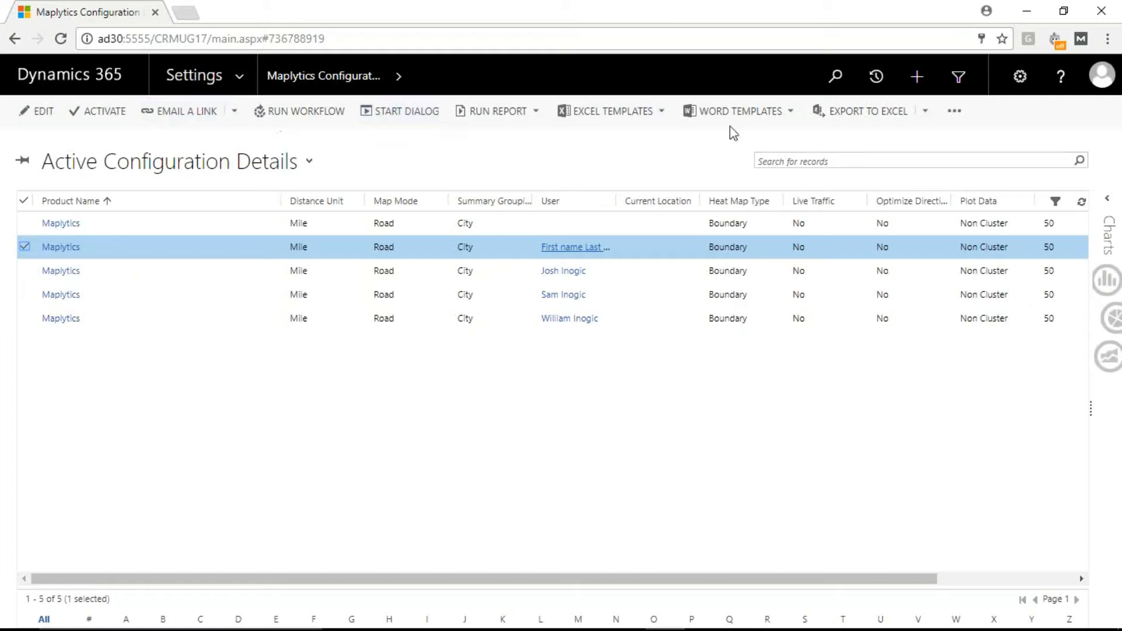
click(951, 115)
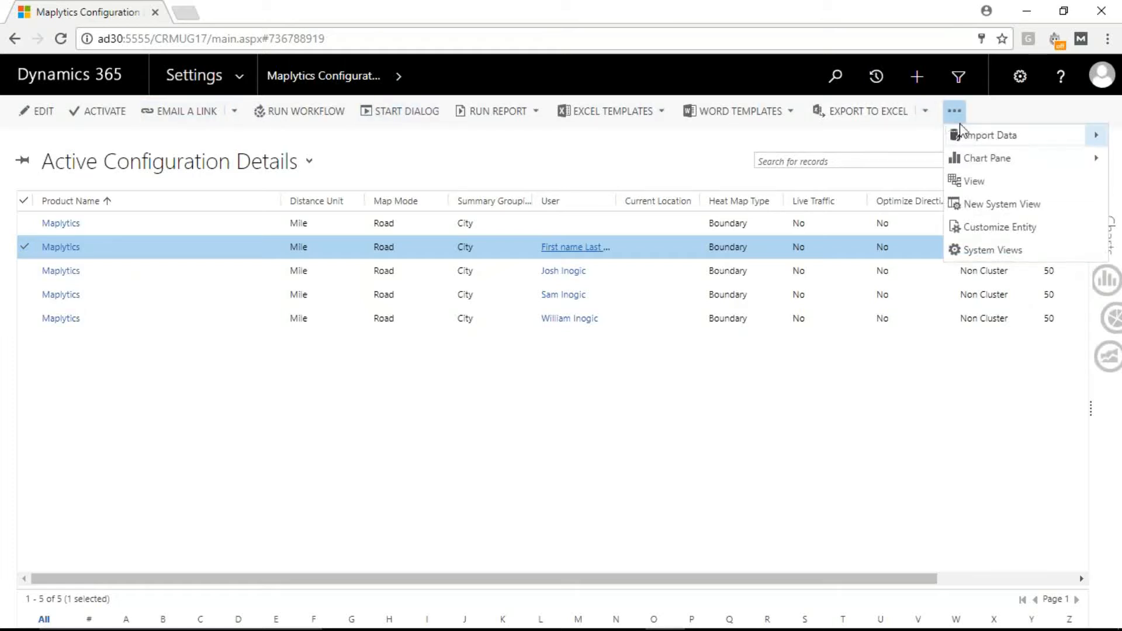
click(669, 404)
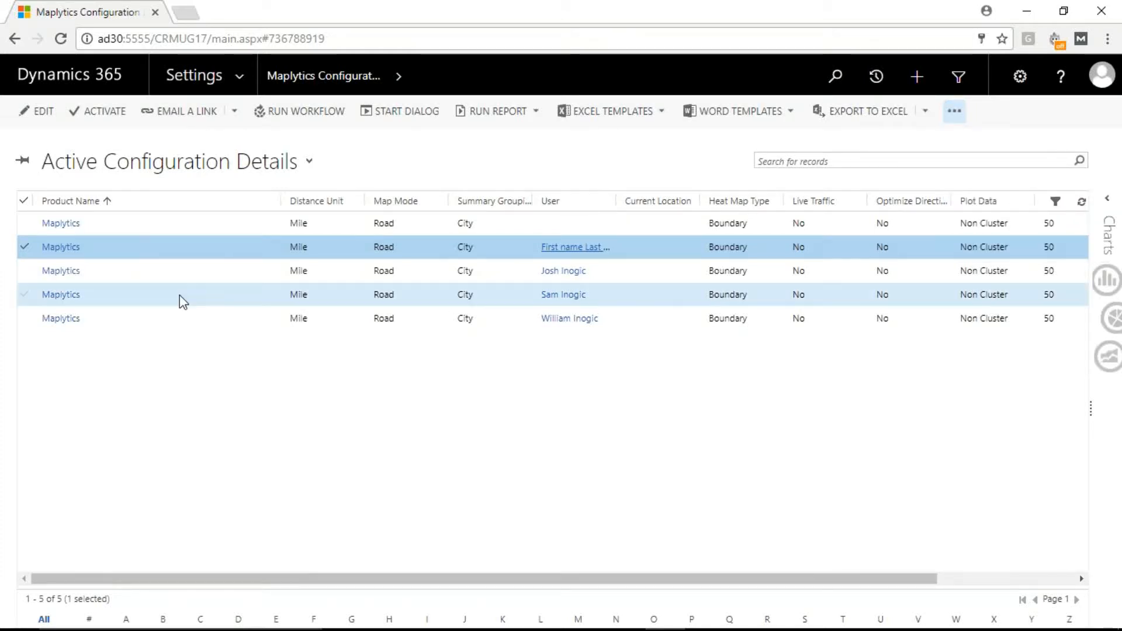
double_click(202, 259)
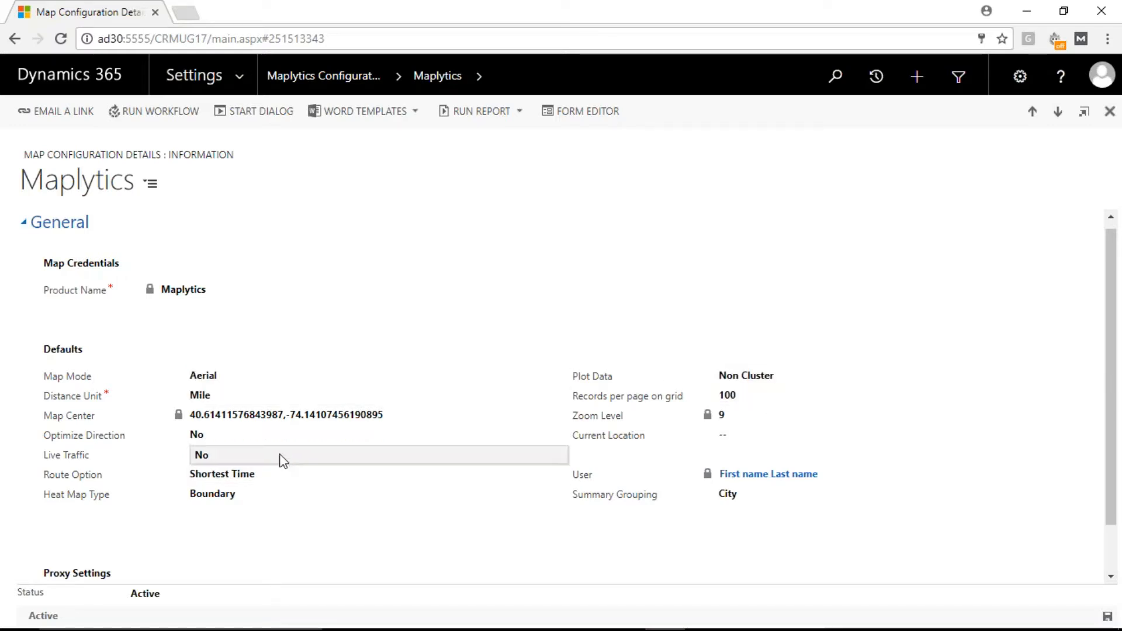
Step: Set Optimize Direction and Live Traffic to Yes, and keep Route Option at Shortest Time
click(263, 436)
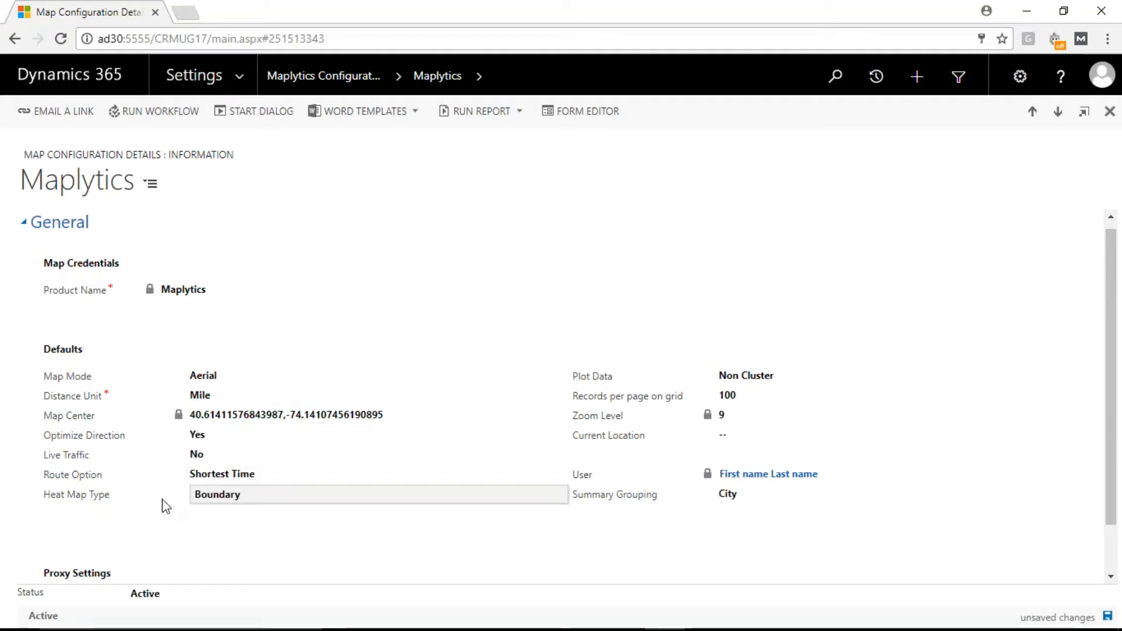
click(202, 456)
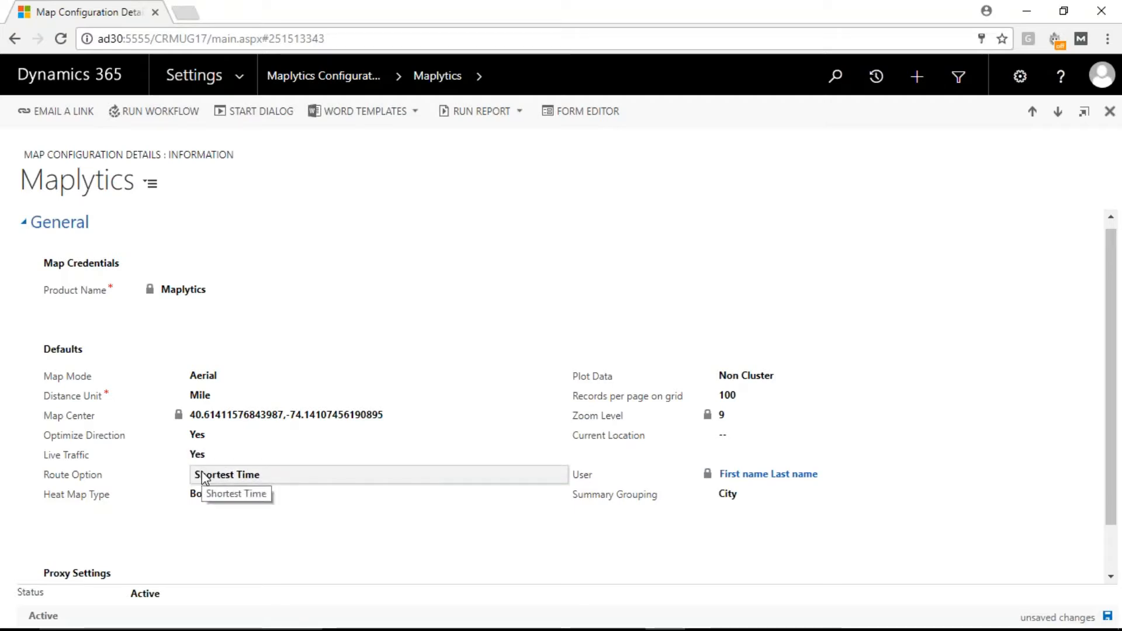
click(203, 475)
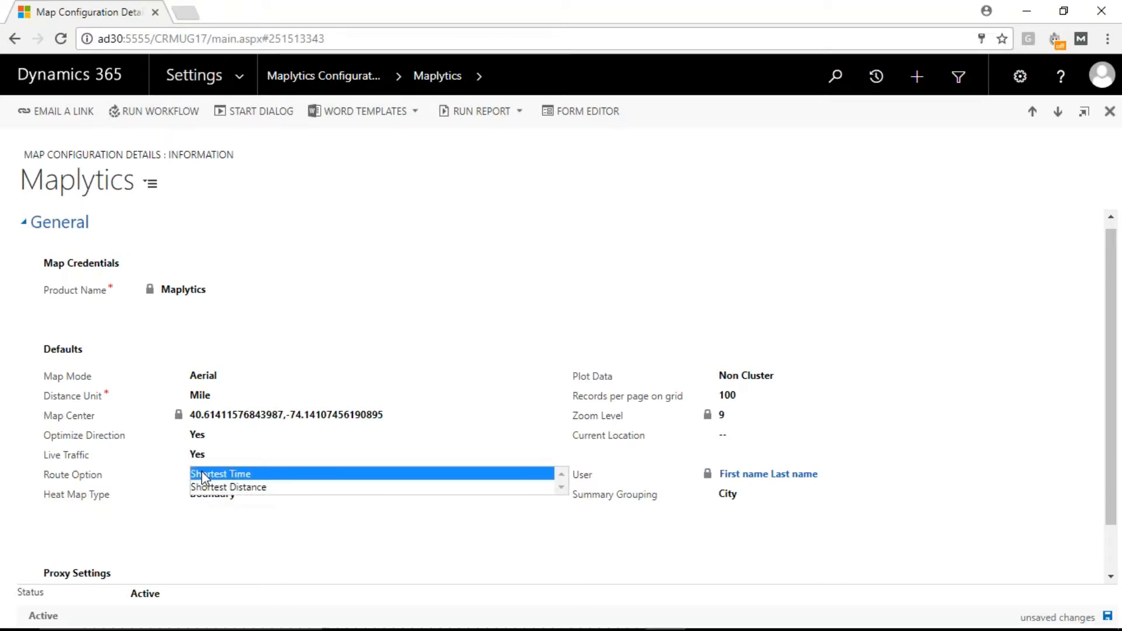
click(203, 475)
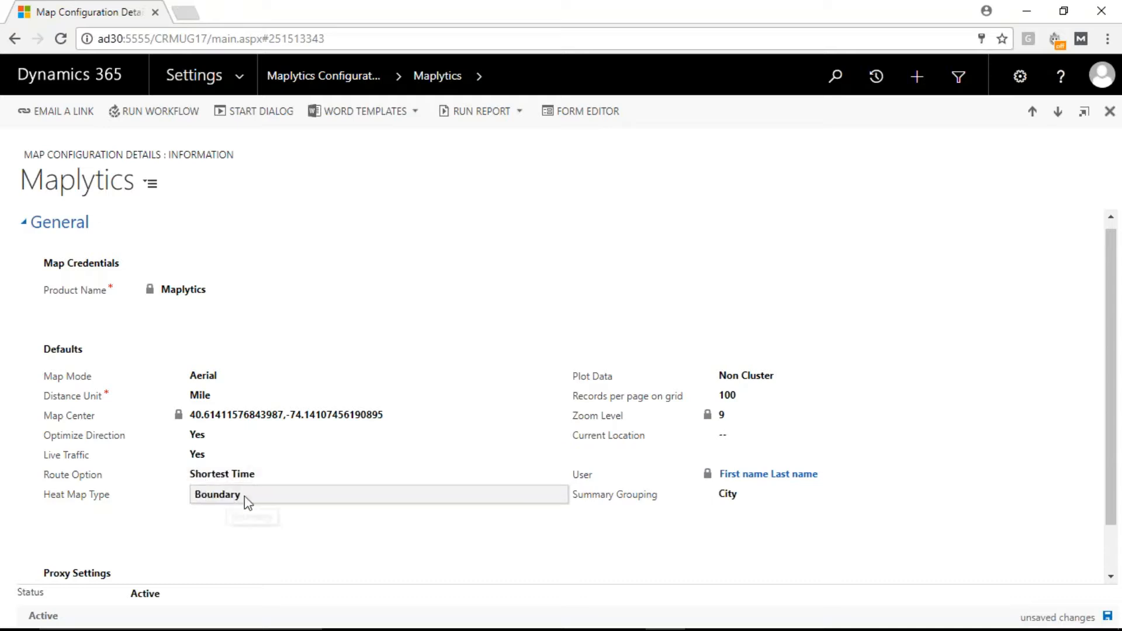
Step: Keep Heat Map Type at Boundary and set Summary Grouping to Postal Code
click(298, 498)
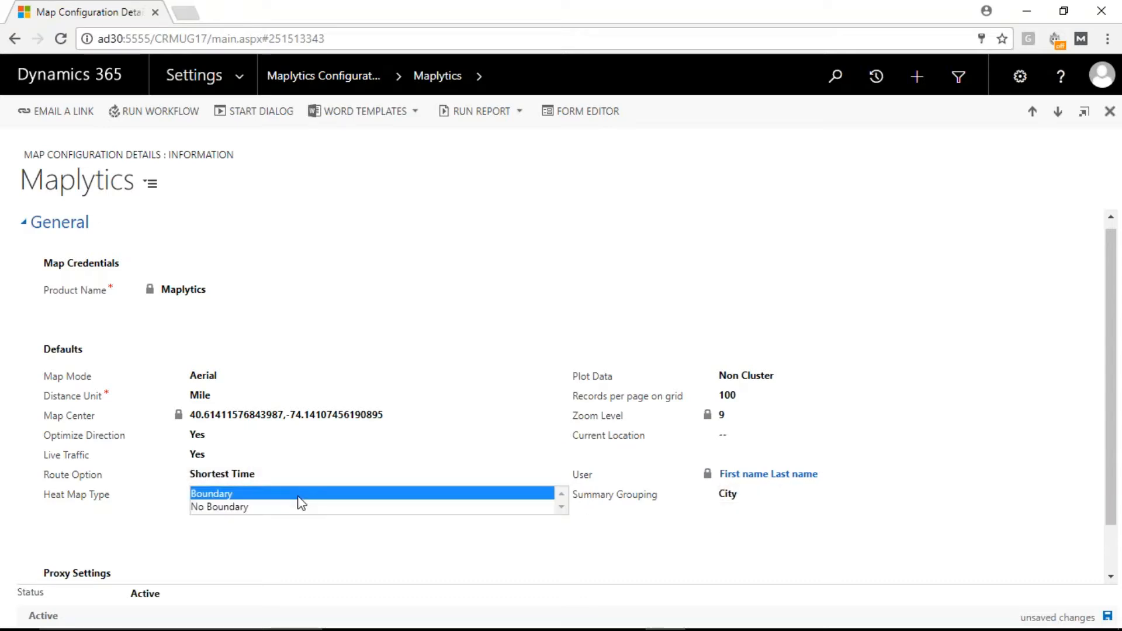
click(316, 494)
click(745, 495)
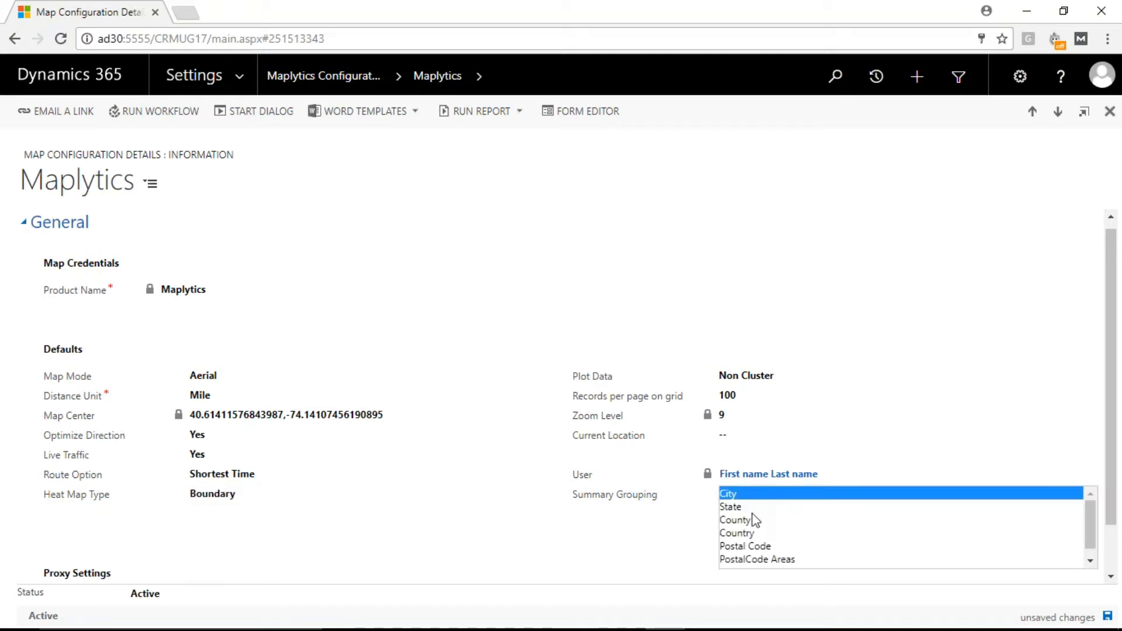
click(756, 547)
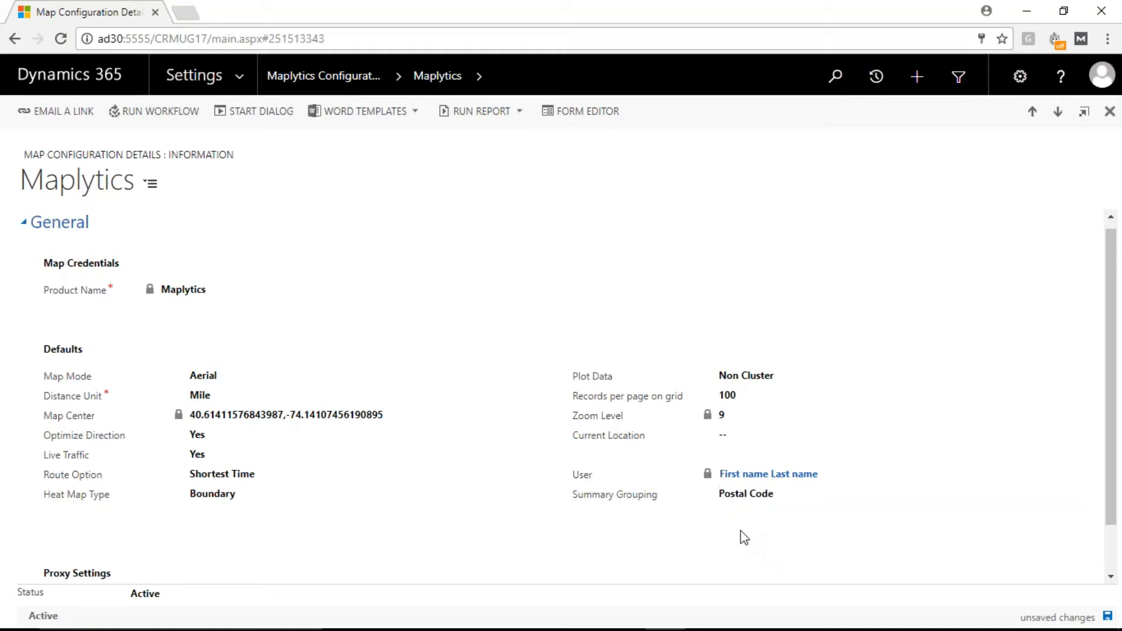
Step: Set the Current Location to Staten Island, NY, USA and save the configuration record
click(754, 450)
text(Staten )
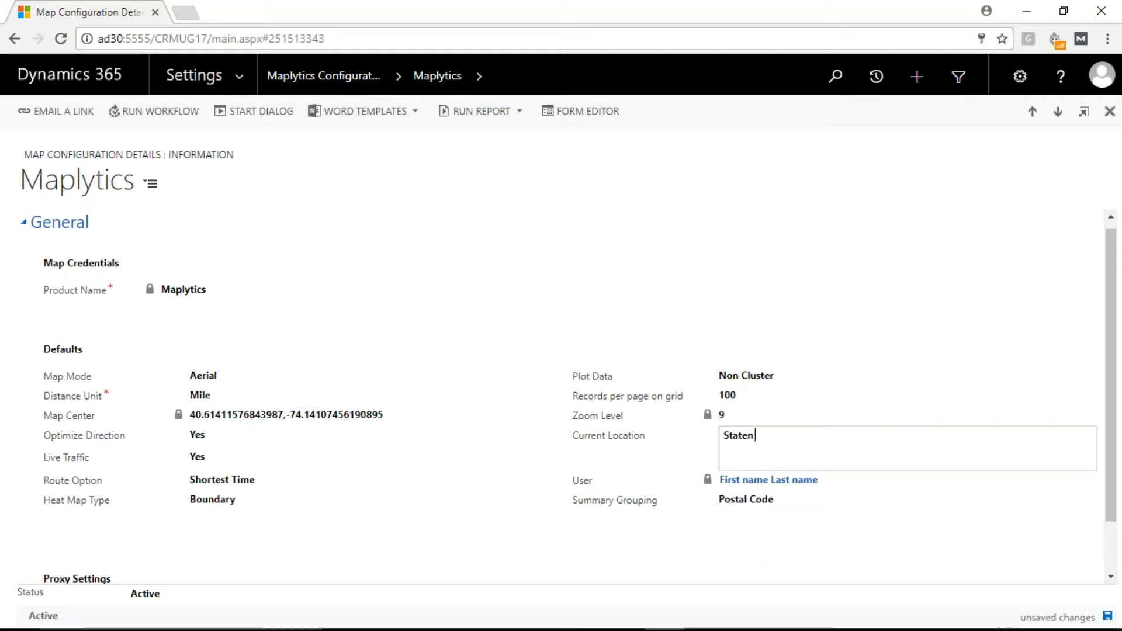
text(Island, )
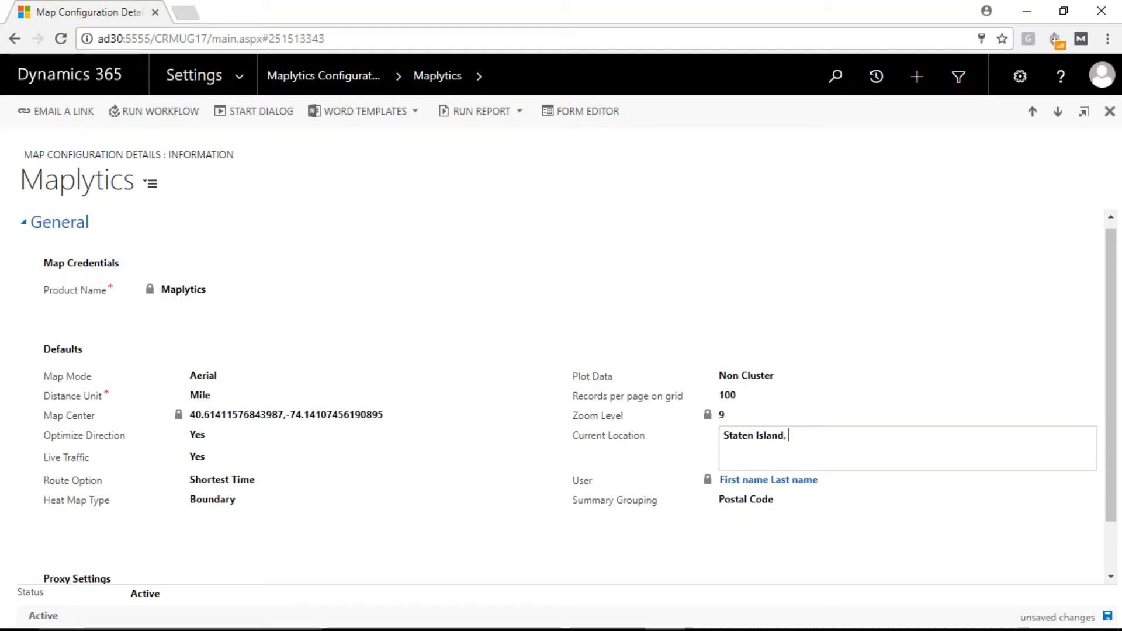
text(NY, USA)
click(1108, 617)
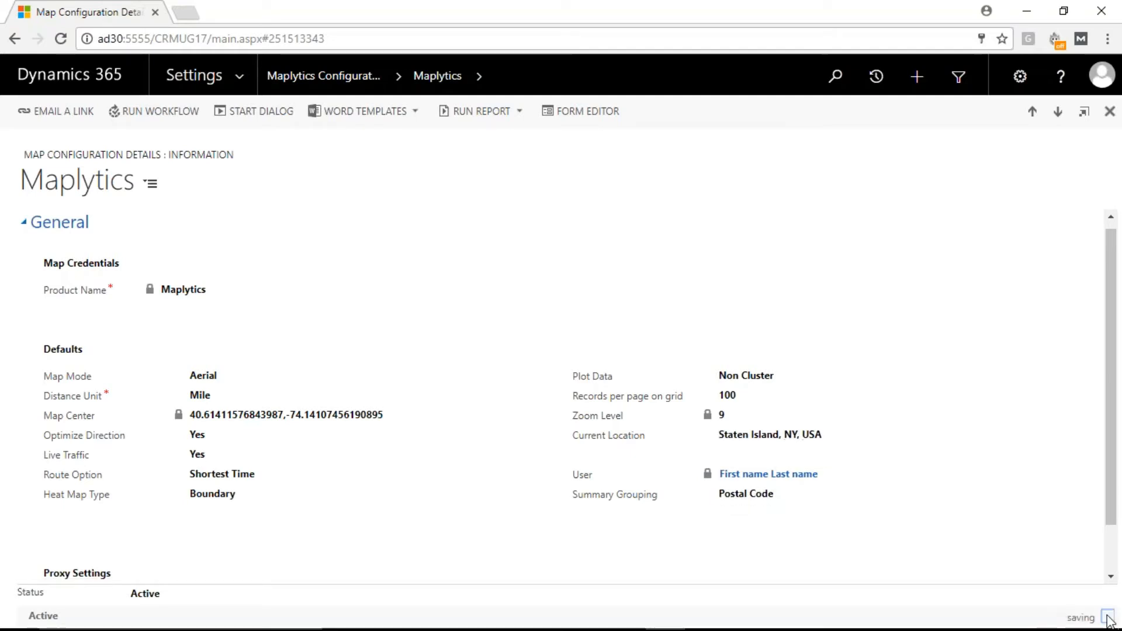
Step: Go to the Accounts list in Sales and open its Detail Map
click(237, 79)
click(128, 136)
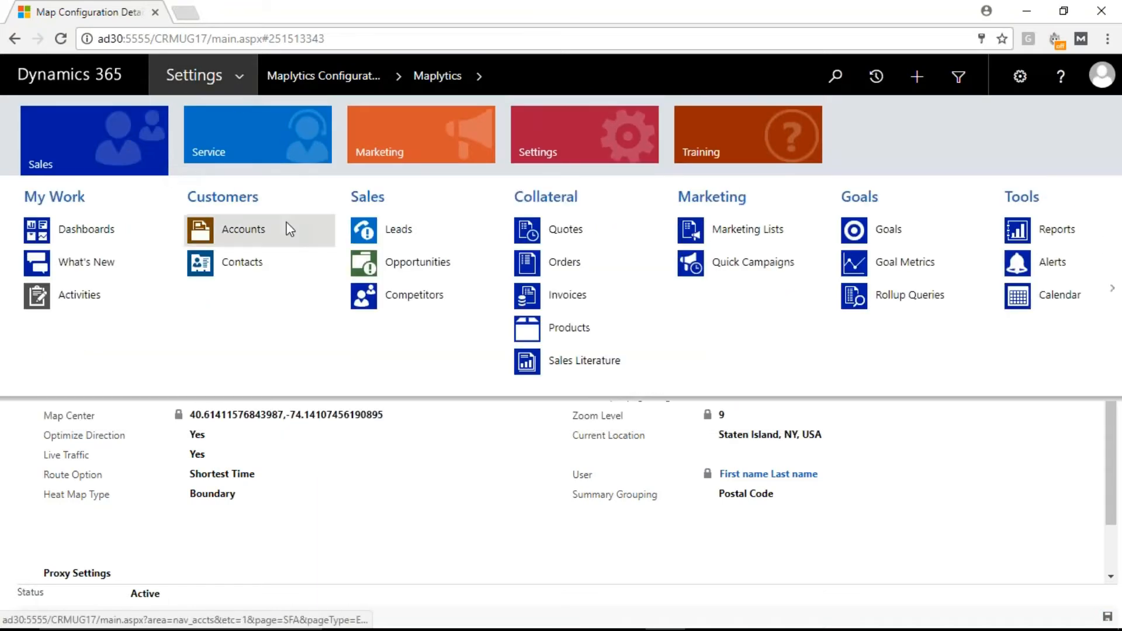
click(287, 227)
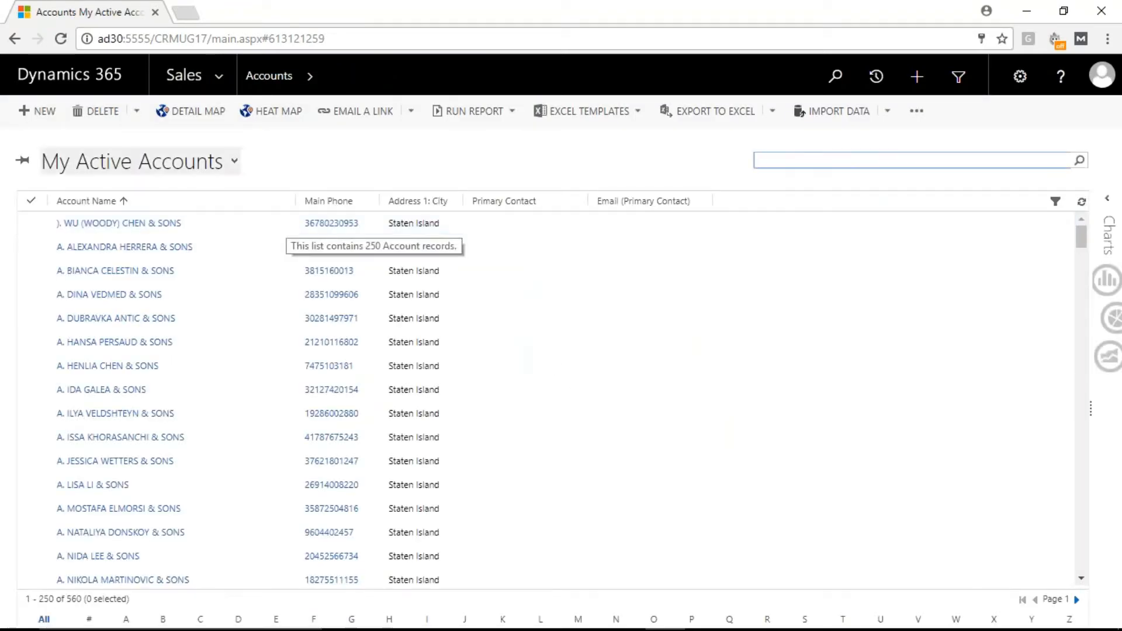
click(180, 112)
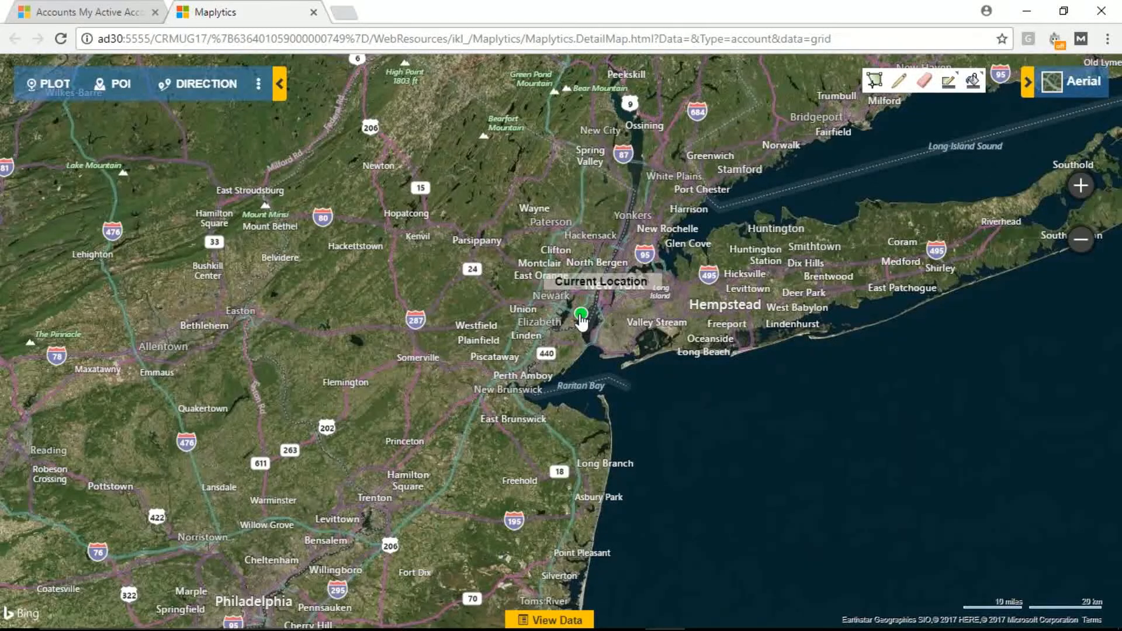
Step: Check the default route options for directions on the detail map and close the Directions pane
click(1063, 94)
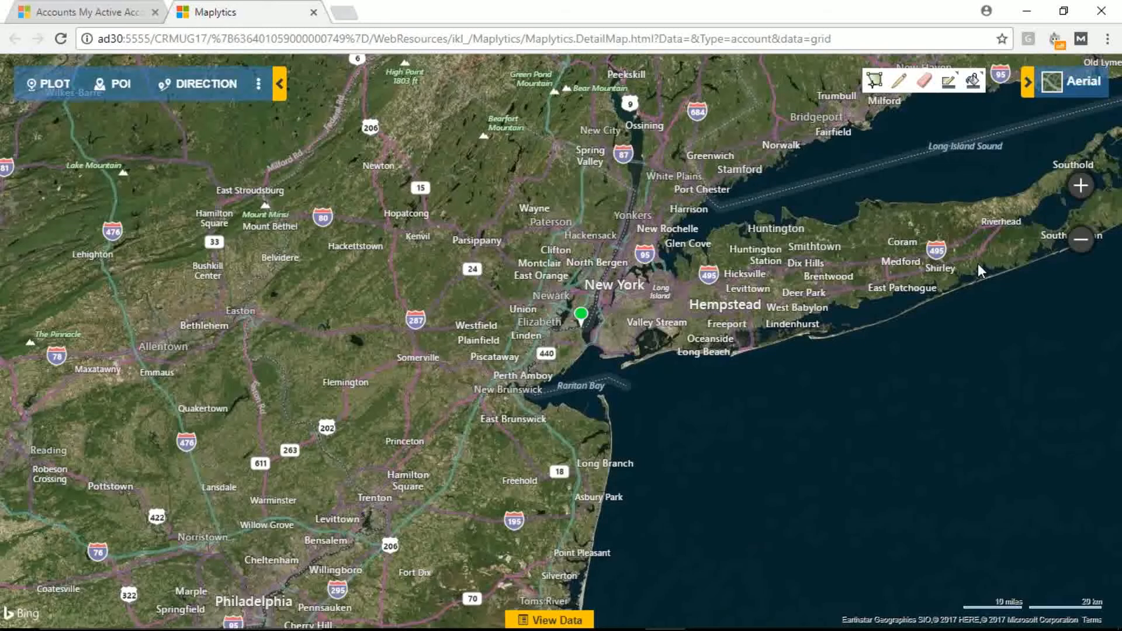
click(181, 88)
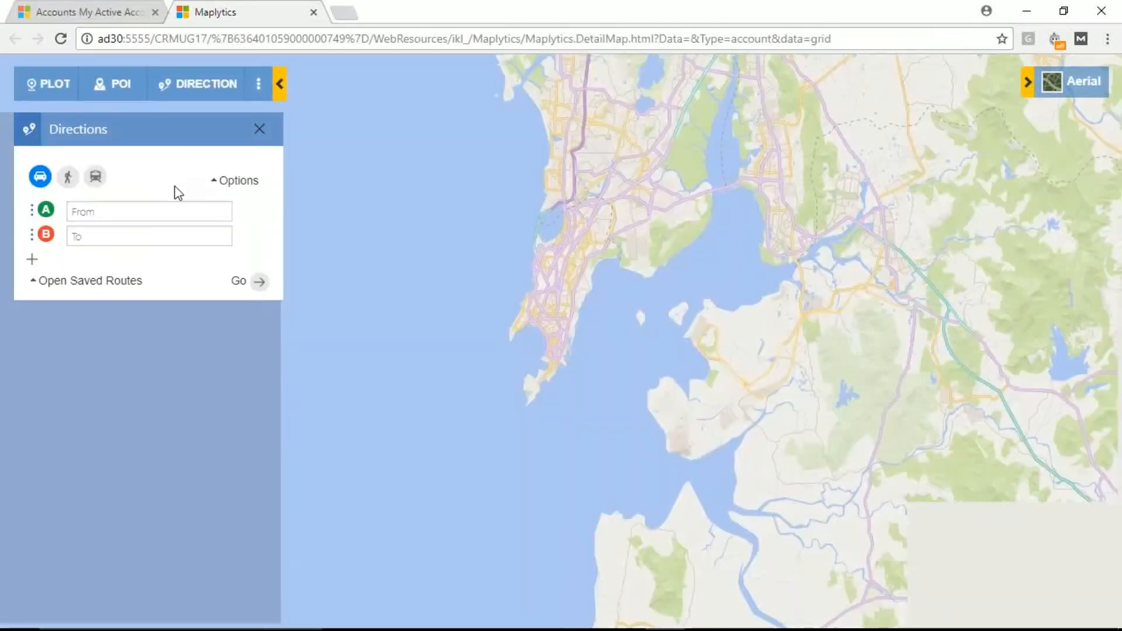
click(234, 185)
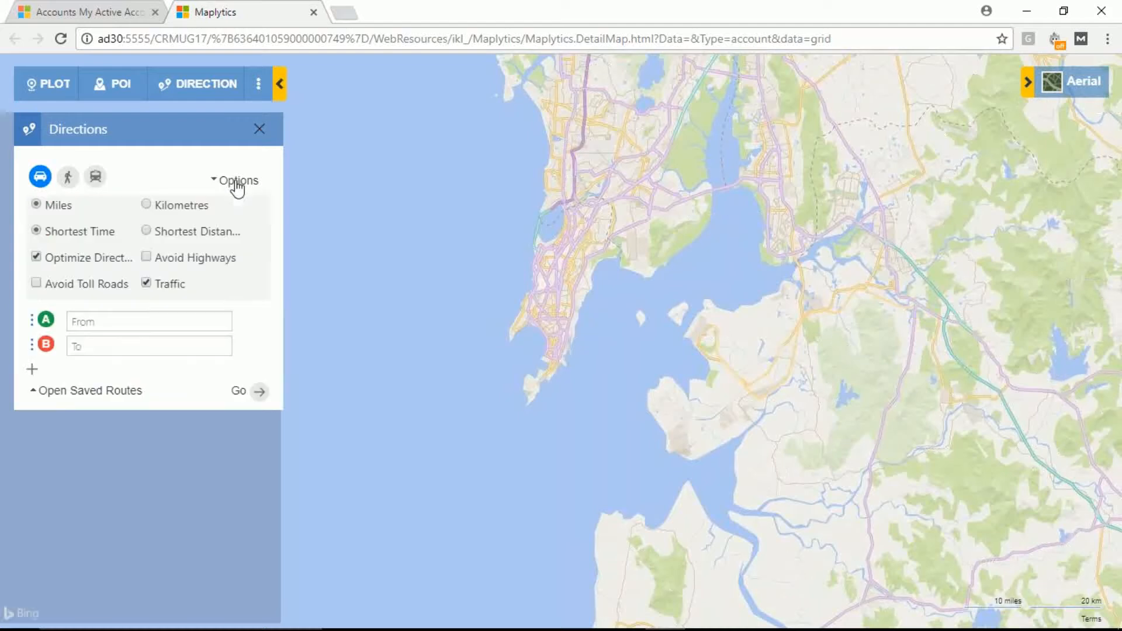
click(237, 184)
click(37, 257)
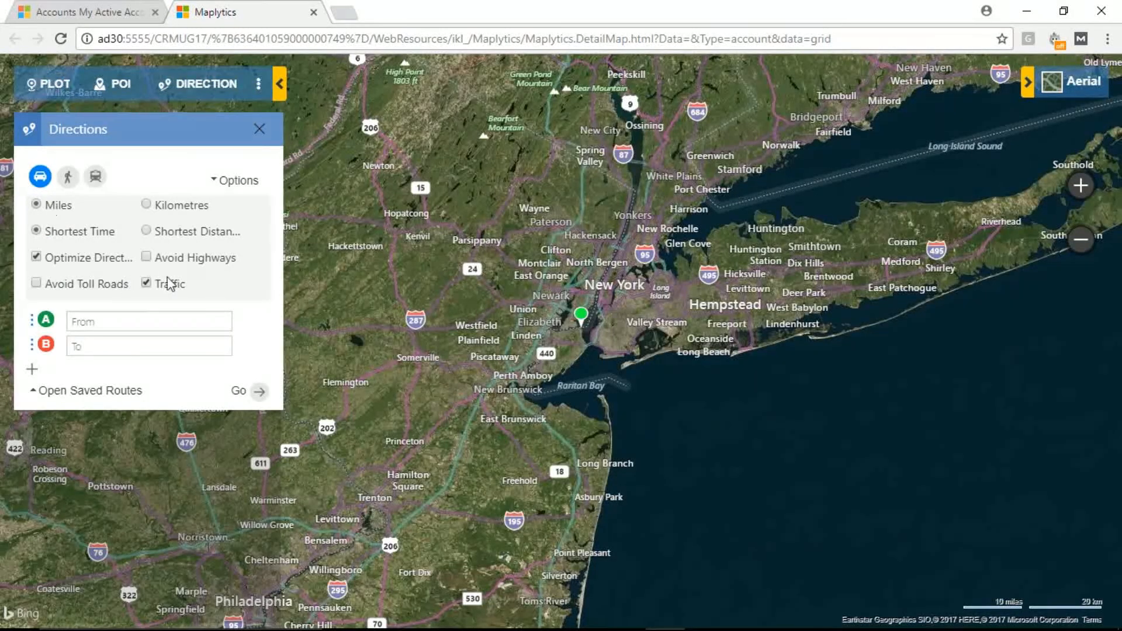
click(259, 129)
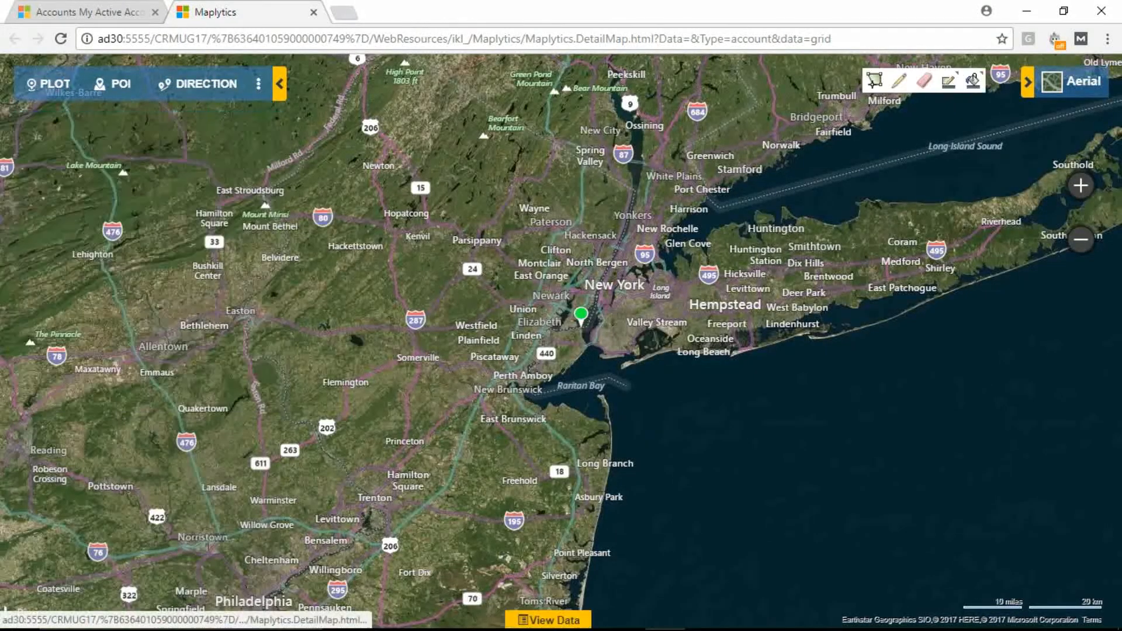
Step: Set the map's default zoom level and center to a closer view of Staten Island
scroll(581, 348, up, 2)
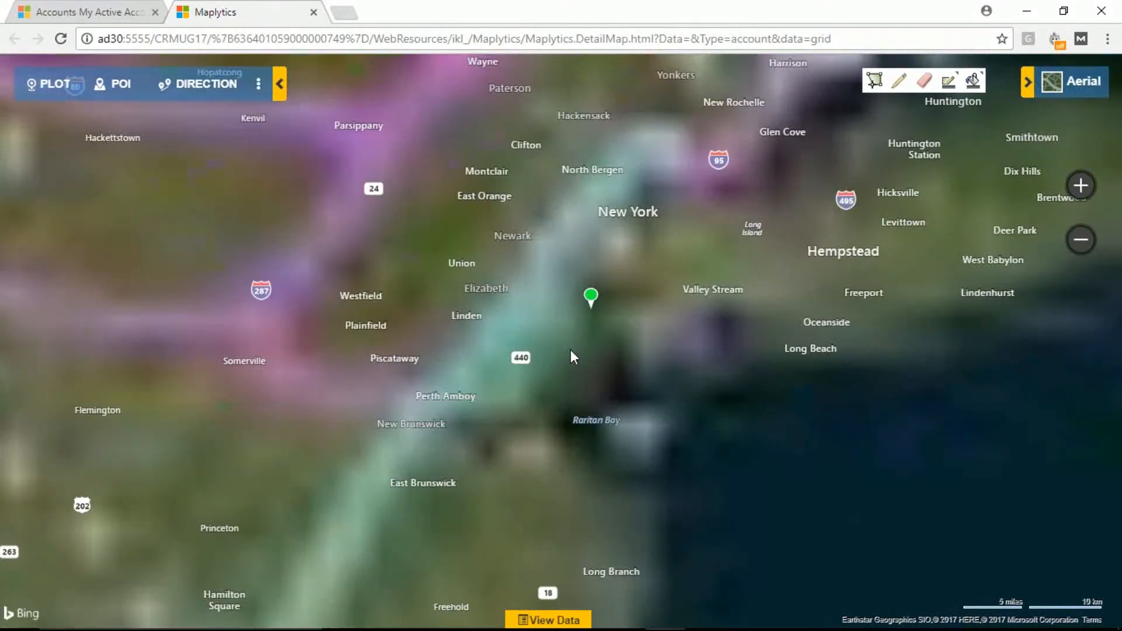
scroll(570, 349, up, 3)
scroll(574, 374, up, 2)
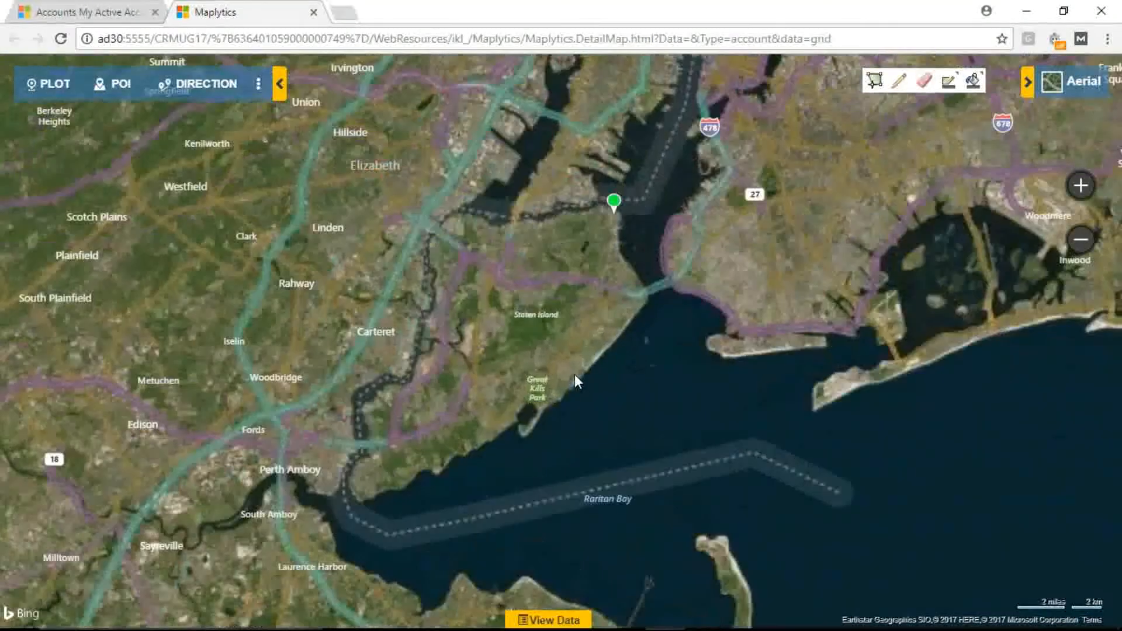
drag(674, 393, 733, 392)
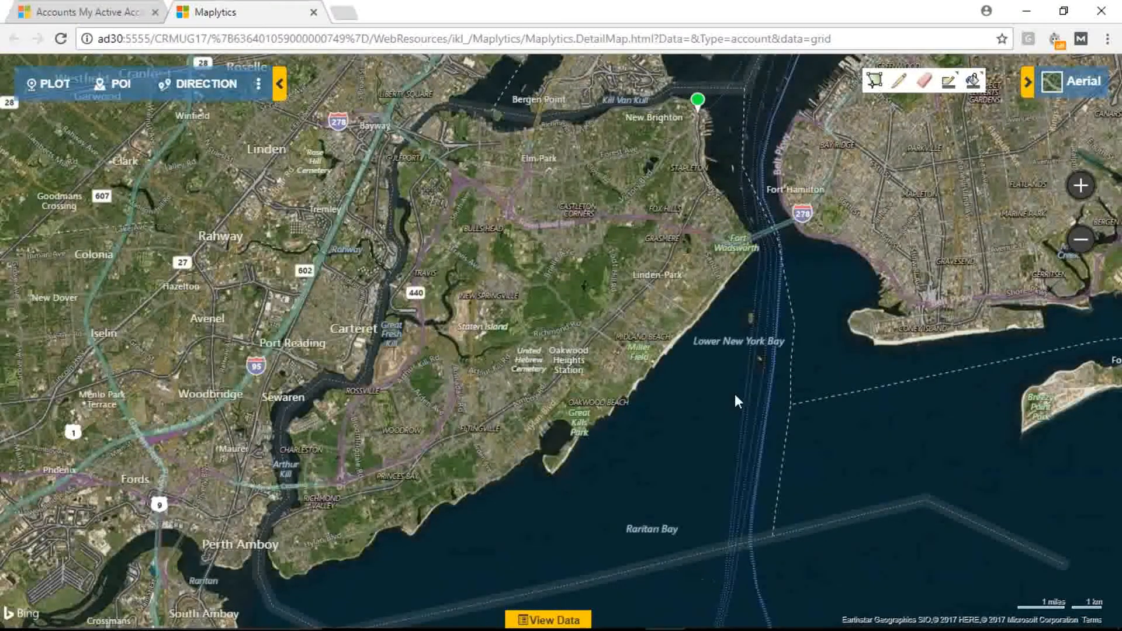
right_click(547, 248)
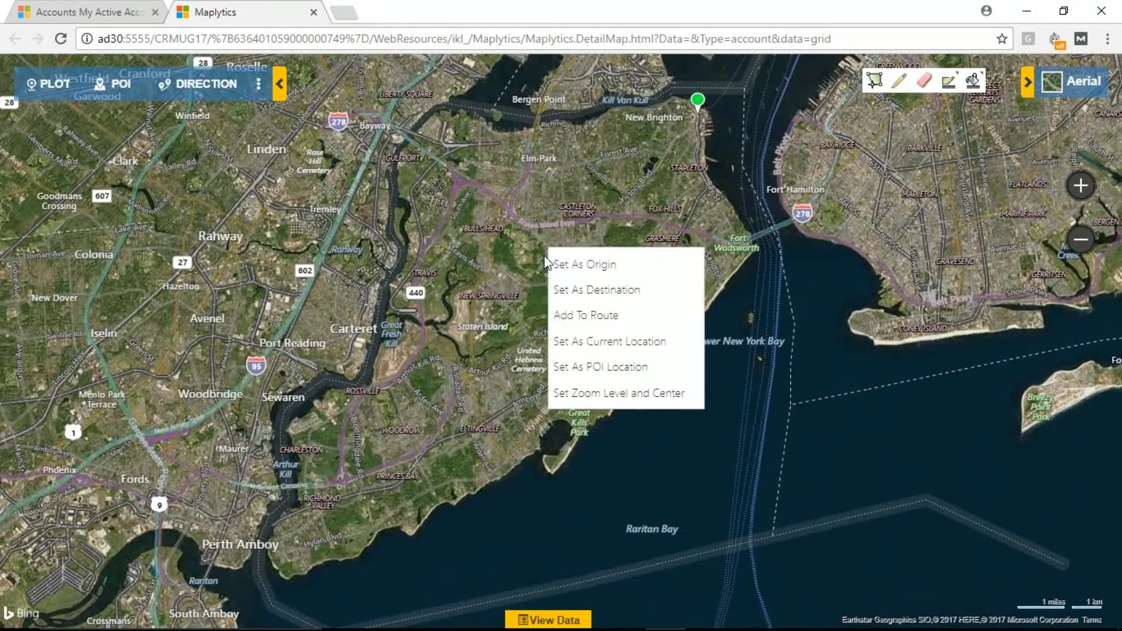
click(647, 394)
click(679, 310)
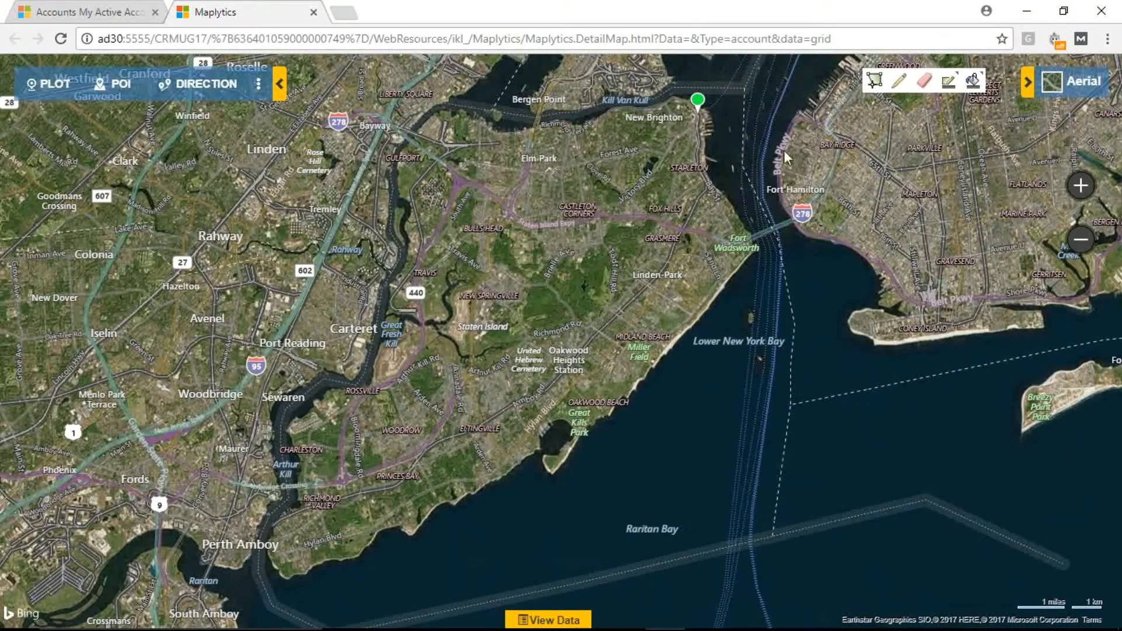
Step: Draw a six-point polygon over central Staten Island, from Linden Park to Rossville, as the area for plotting records
click(875, 80)
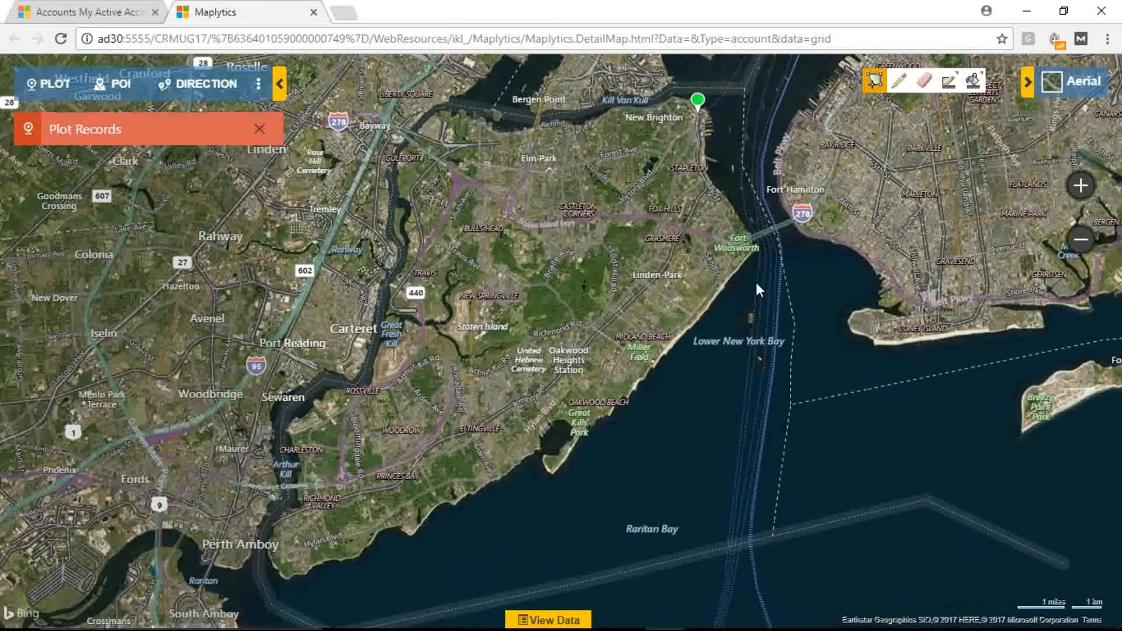
click(755, 279)
click(487, 230)
click(374, 175)
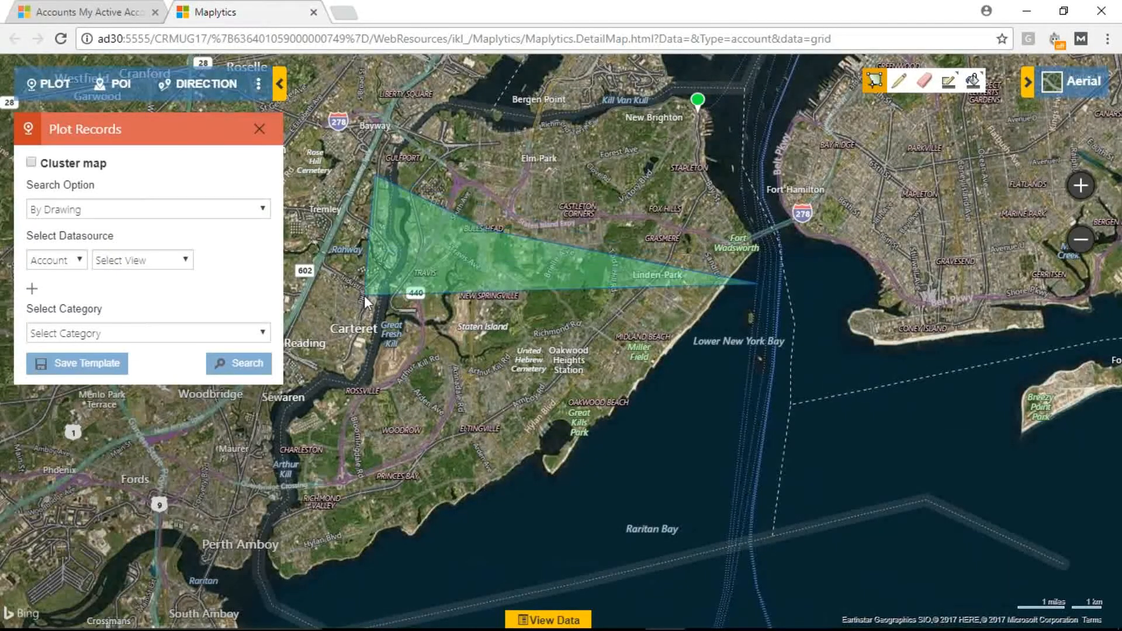
click(335, 387)
click(425, 457)
double_click(598, 508)
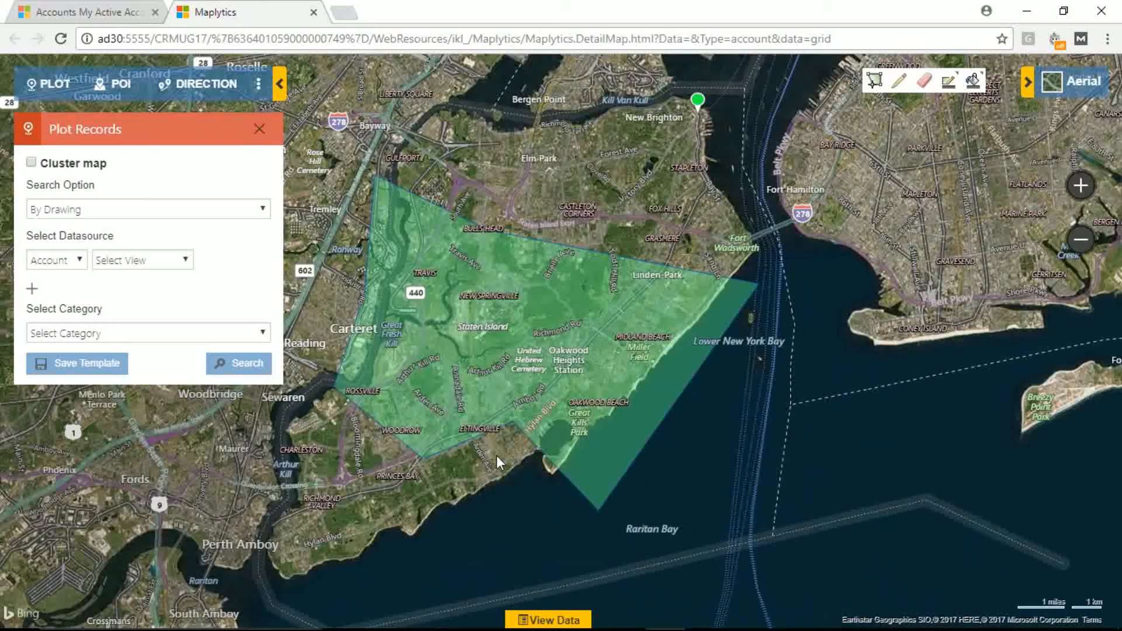
Step: Plot the Active Accounts view inside the drawn polygon, categorized by Industry
click(177, 260)
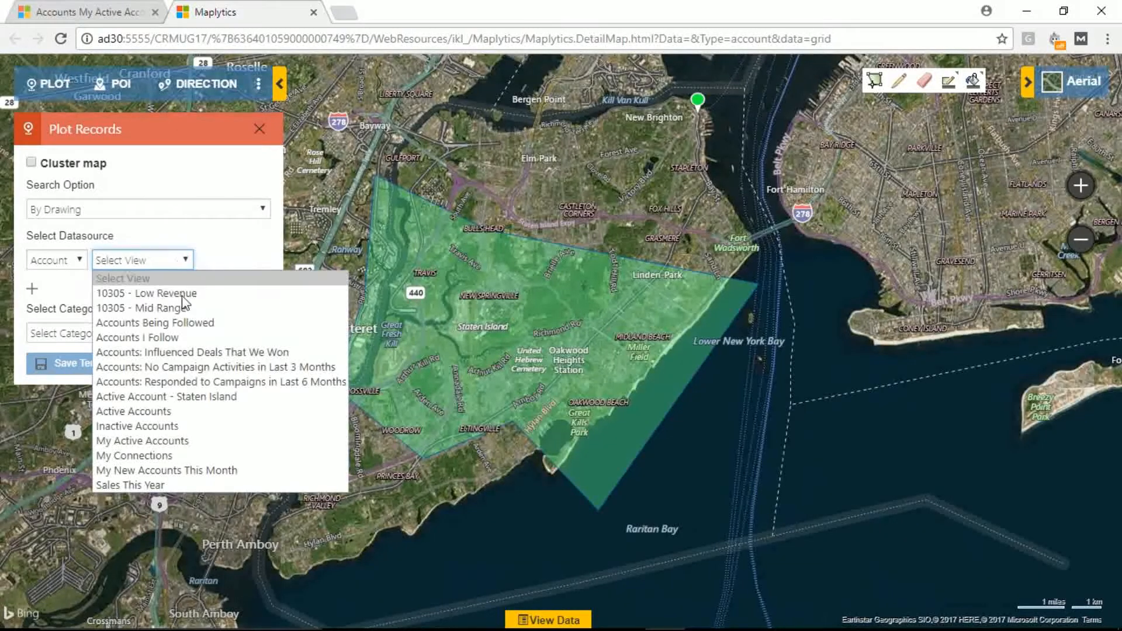
click(166, 411)
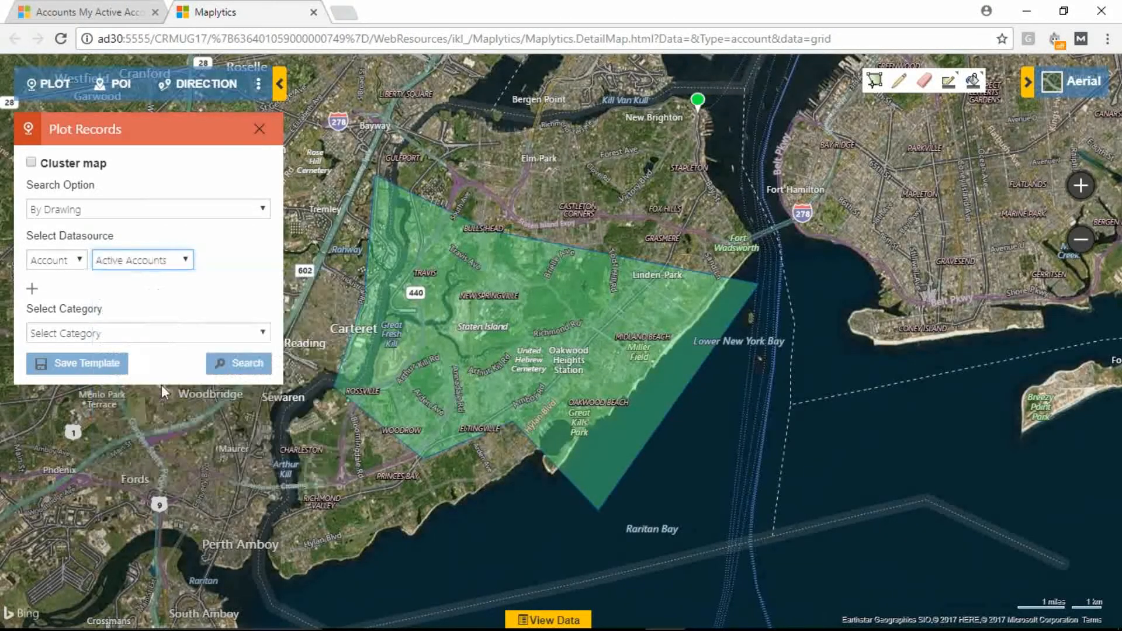
click(163, 338)
text(ind)
key(Return)
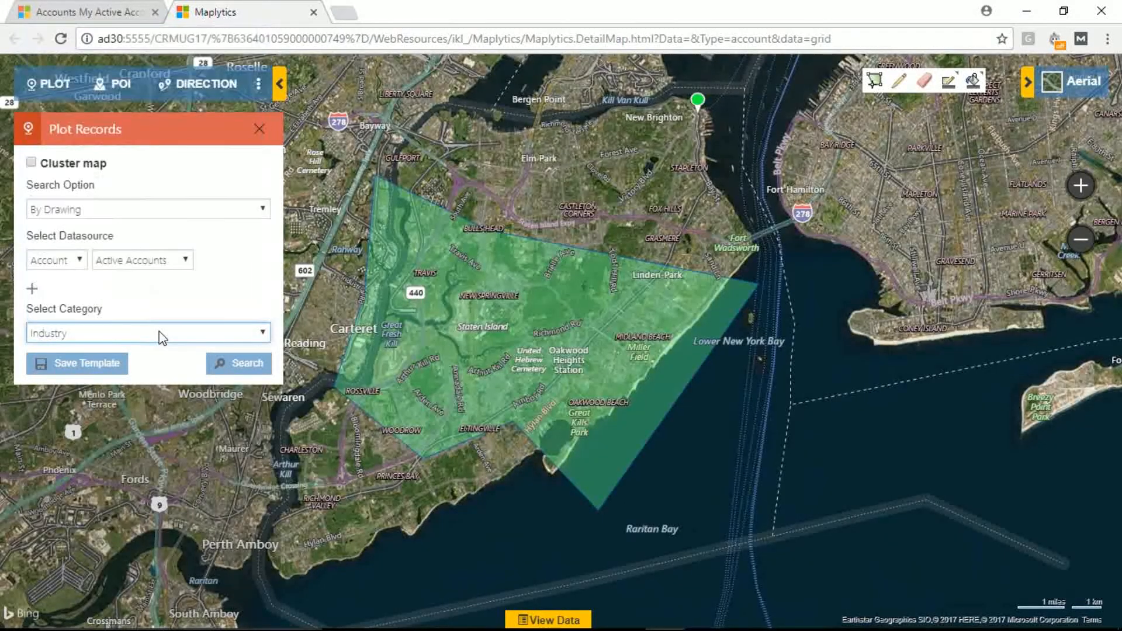
click(232, 368)
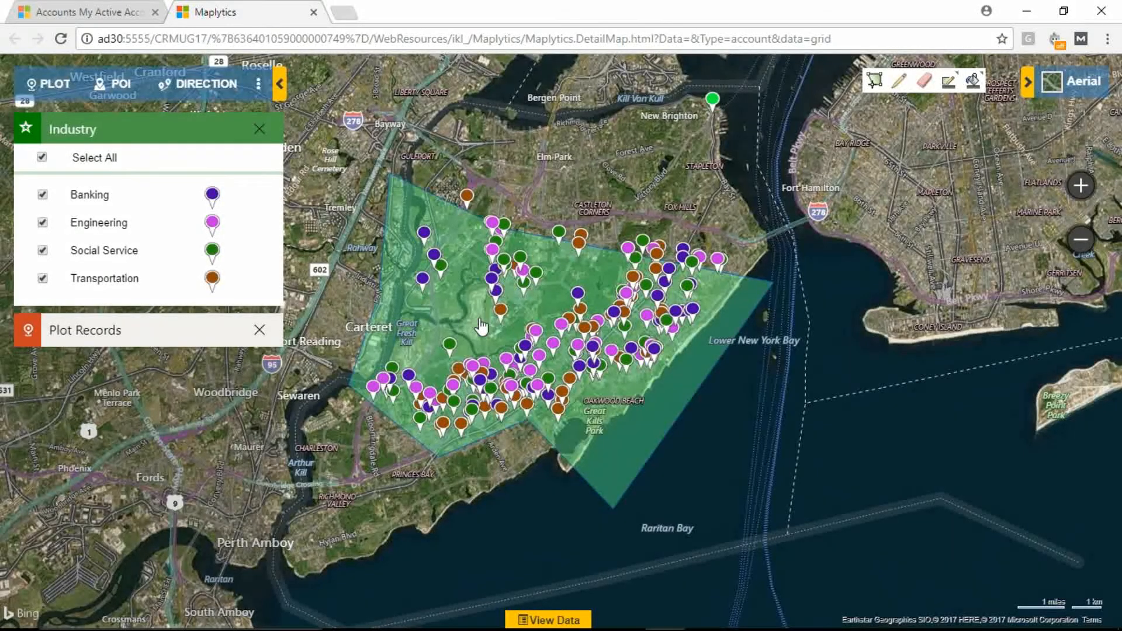
Step: Open the drawn polygon's summary card and review its overall record count, expected revenue, sales and employee figures
scroll(481, 326, up, 2)
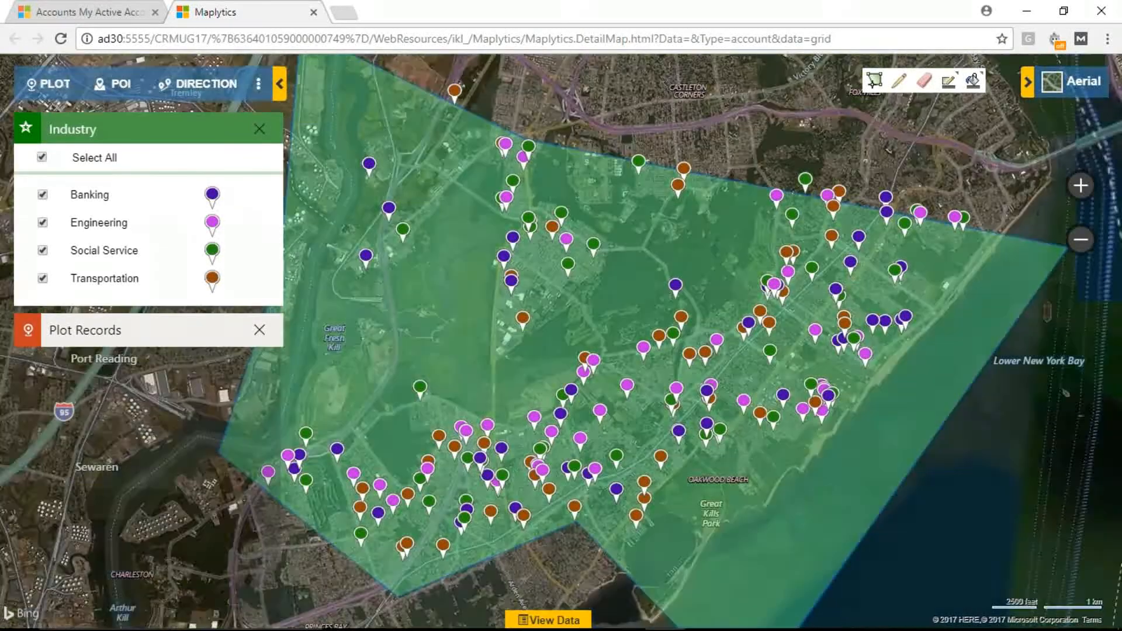
click(615, 304)
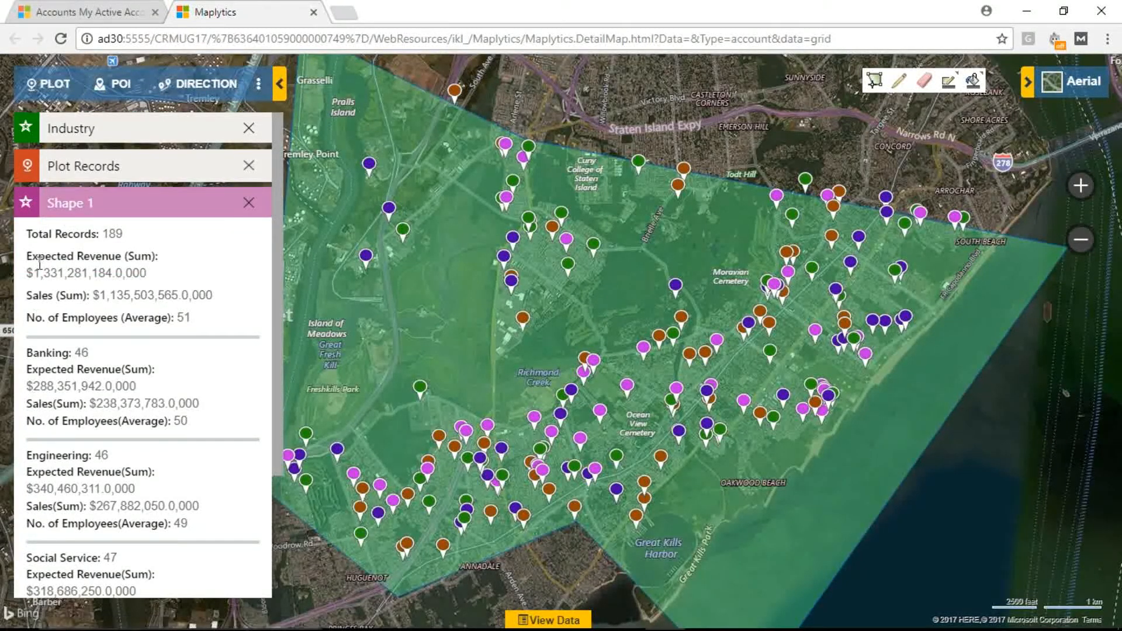
drag(26, 233, 131, 240)
drag(26, 256, 200, 325)
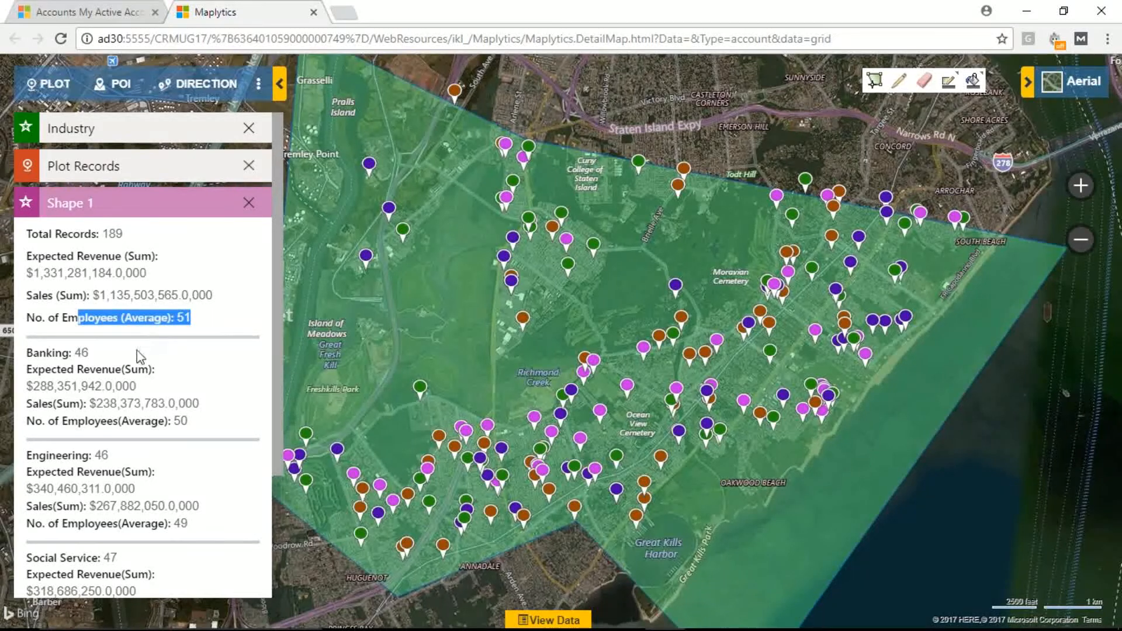
Step: Review the revenue, sales and employee figures for each industry category in the polygon's summary card
scroll(137, 355, down, 2)
drag(32, 287, 110, 340)
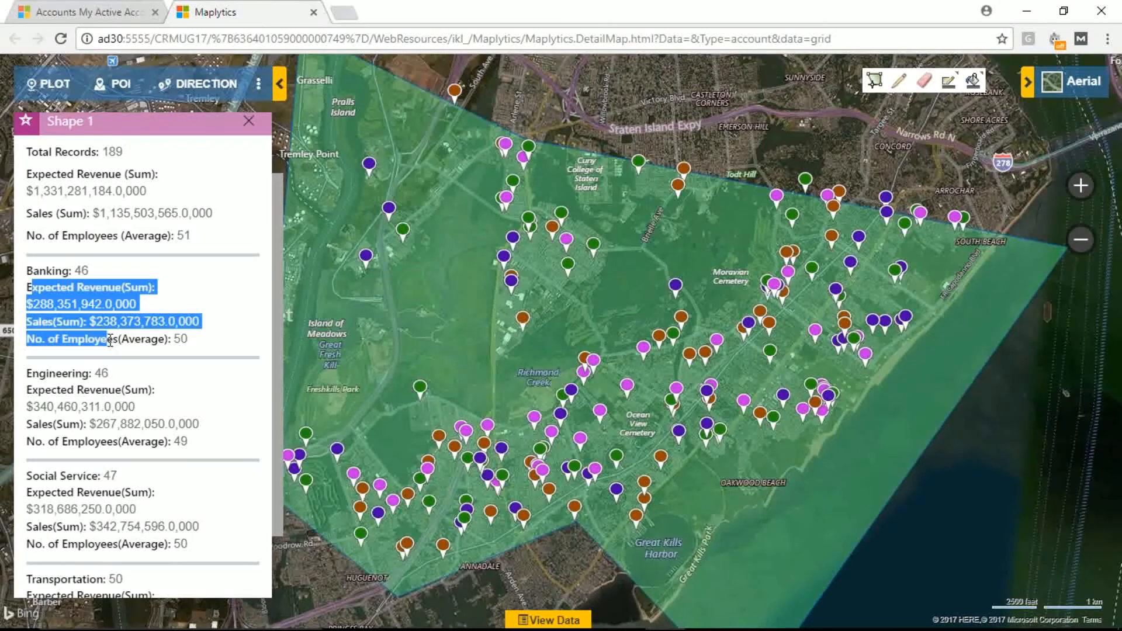
scroll(107, 350, down, 2)
click(39, 389)
drag(39, 389, 112, 462)
drag(46, 498, 199, 573)
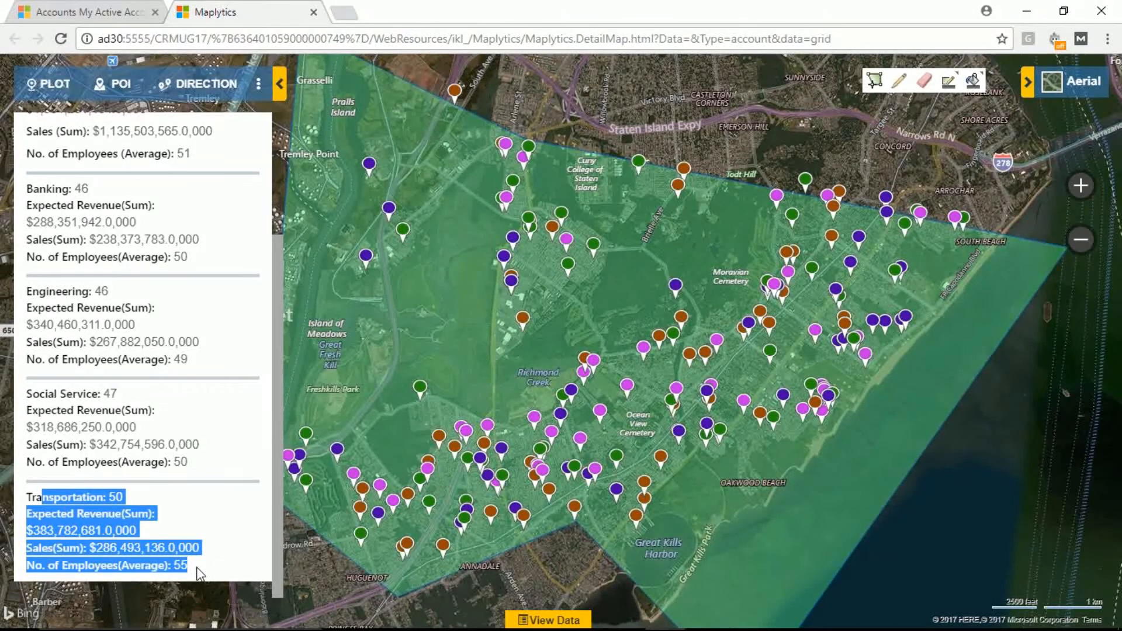
click(36, 409)
drag(36, 410, 153, 412)
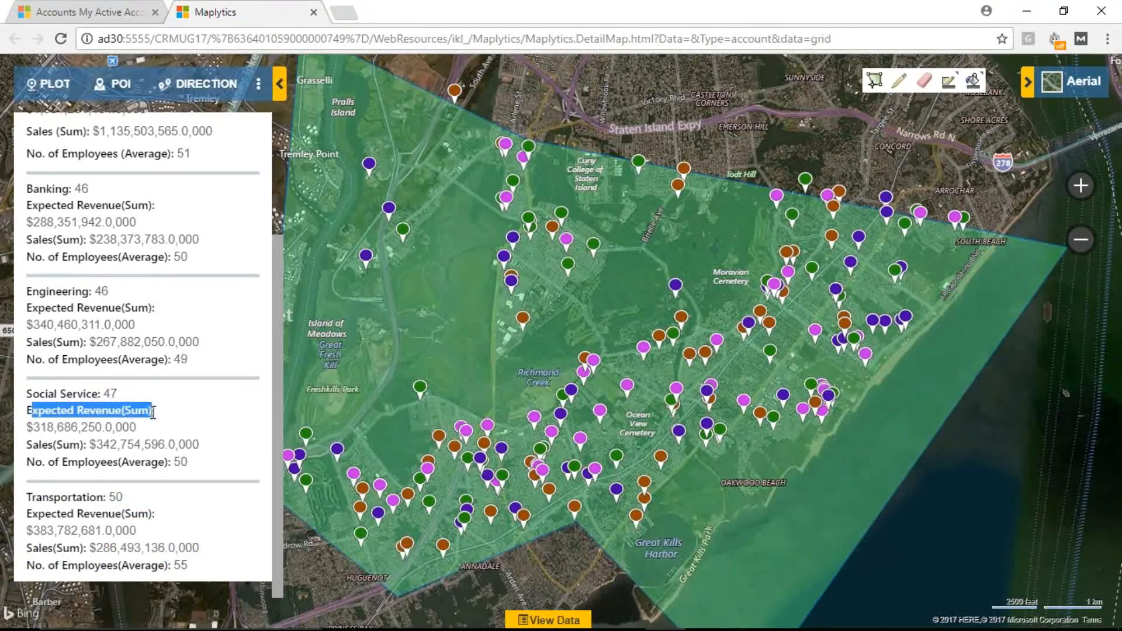
drag(33, 444, 63, 447)
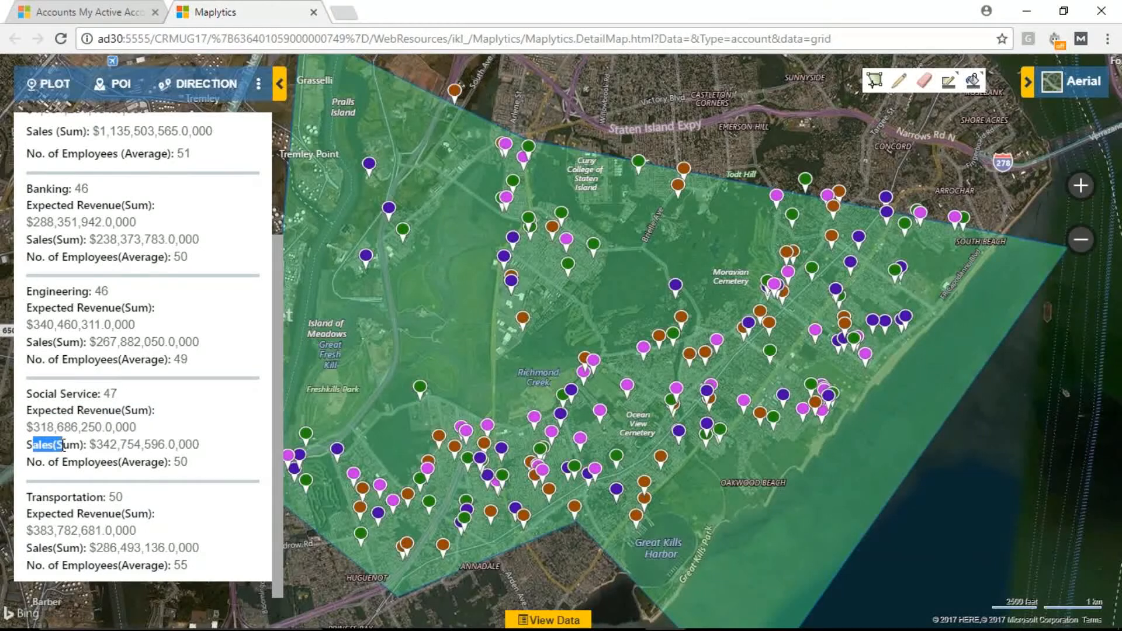
drag(63, 447, 66, 445)
drag(180, 462, 28, 410)
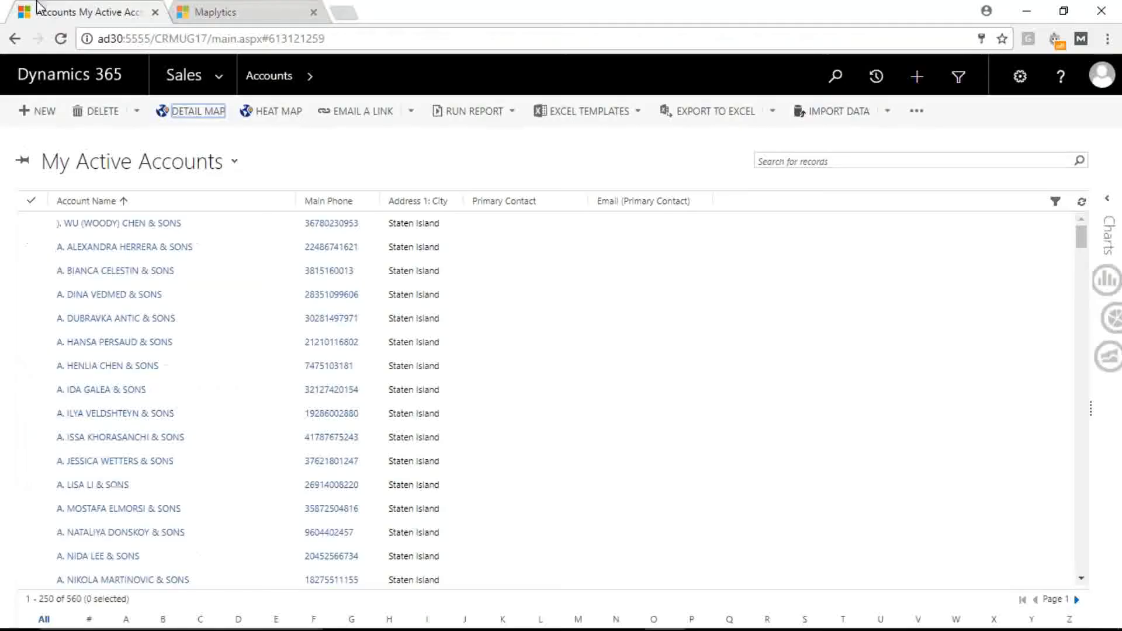
Step: Switch back to Dynamics 365 and open the account record in the Maplytics Entity Maps settings
click(88, 12)
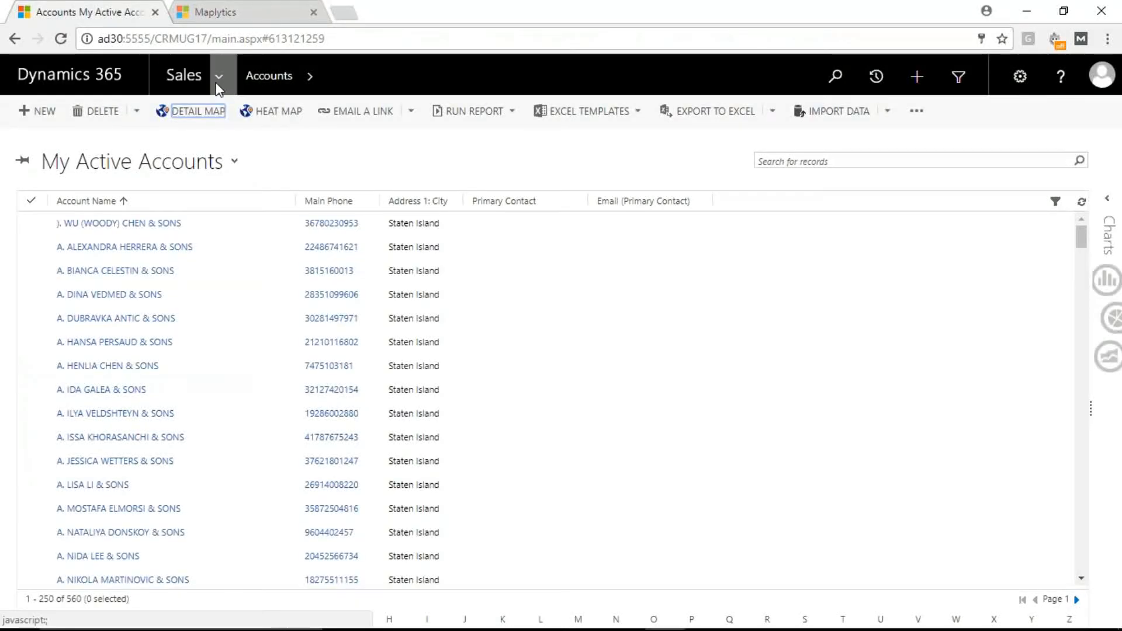
click(218, 87)
click(566, 146)
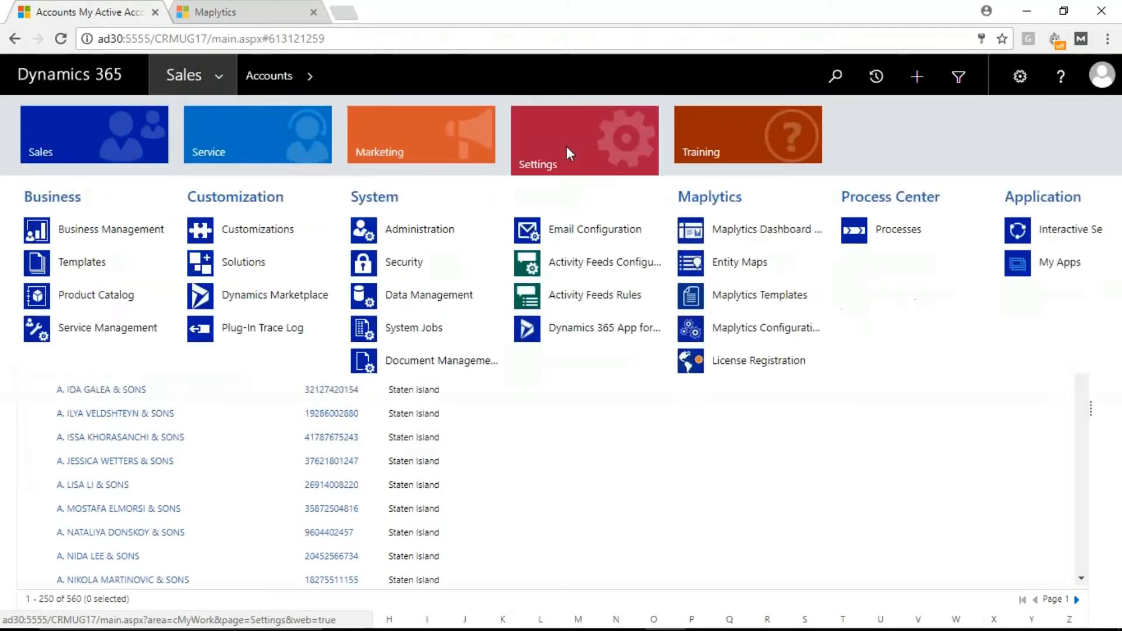
click(739, 263)
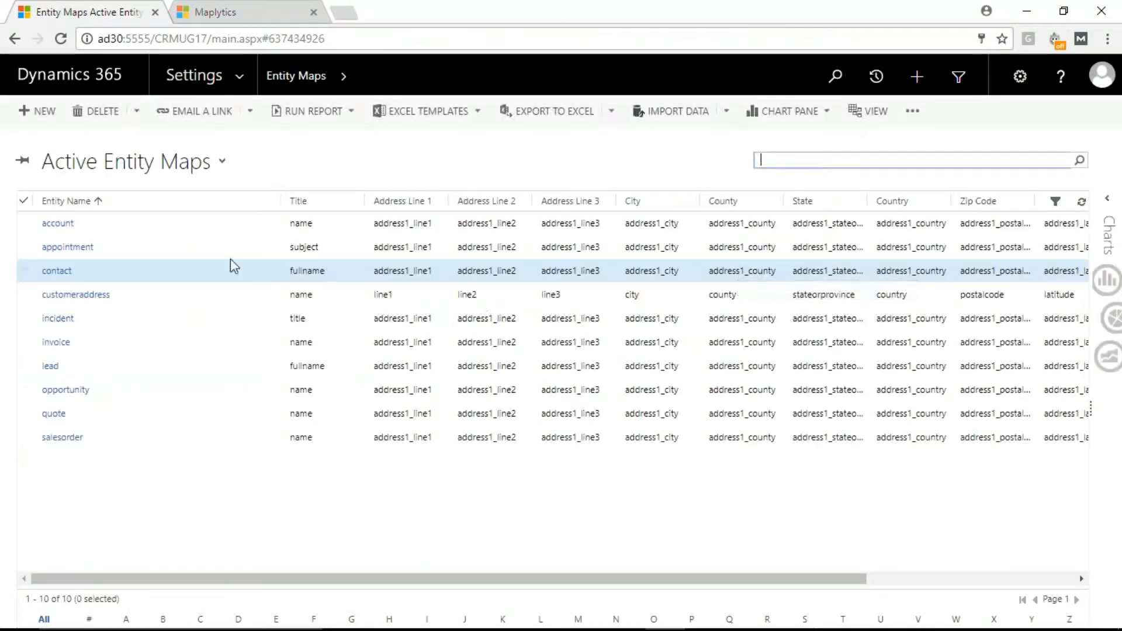
click(54, 227)
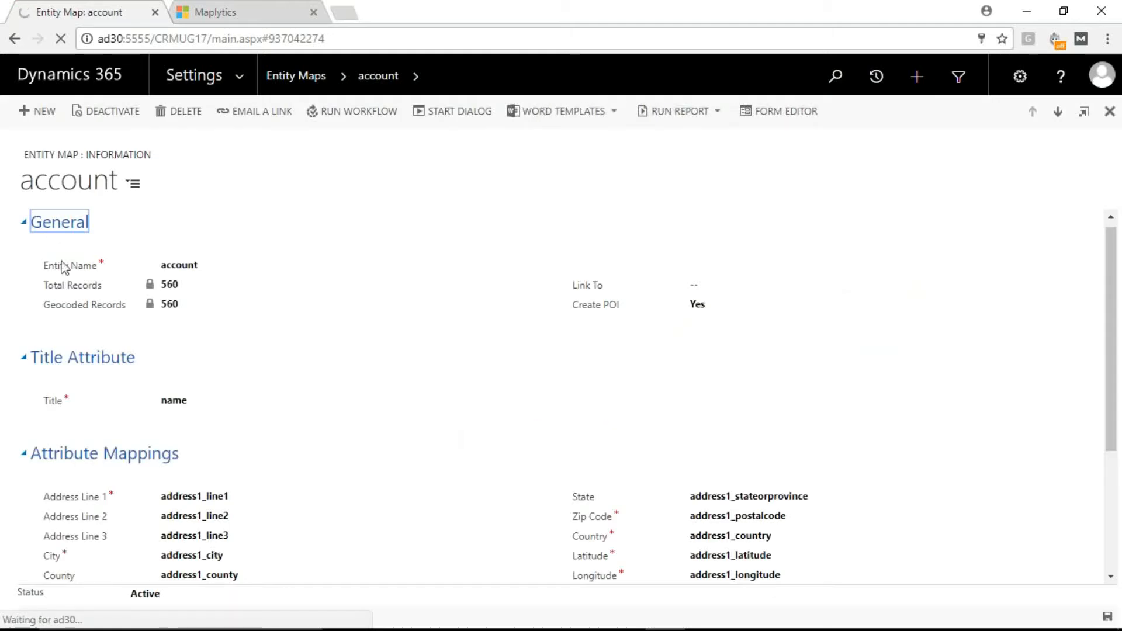
Step: Collapse the account entity map's General, Title Attribute and Attribute Mappings sections and go to Summary Card under Advance Settings
click(57, 222)
click(77, 260)
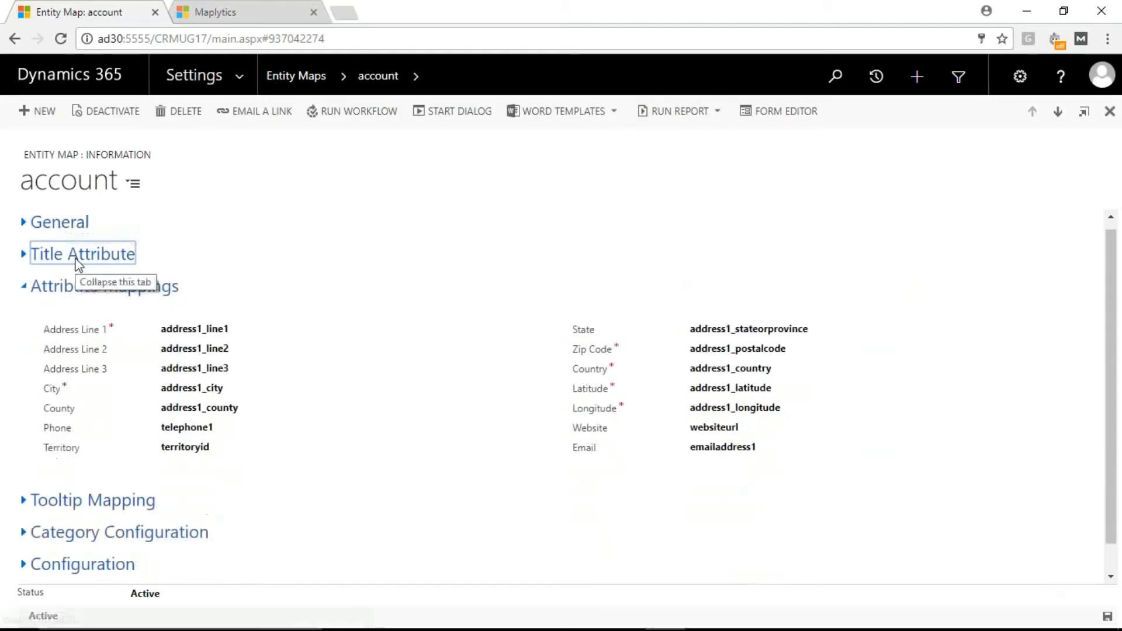
click(71, 288)
click(97, 422)
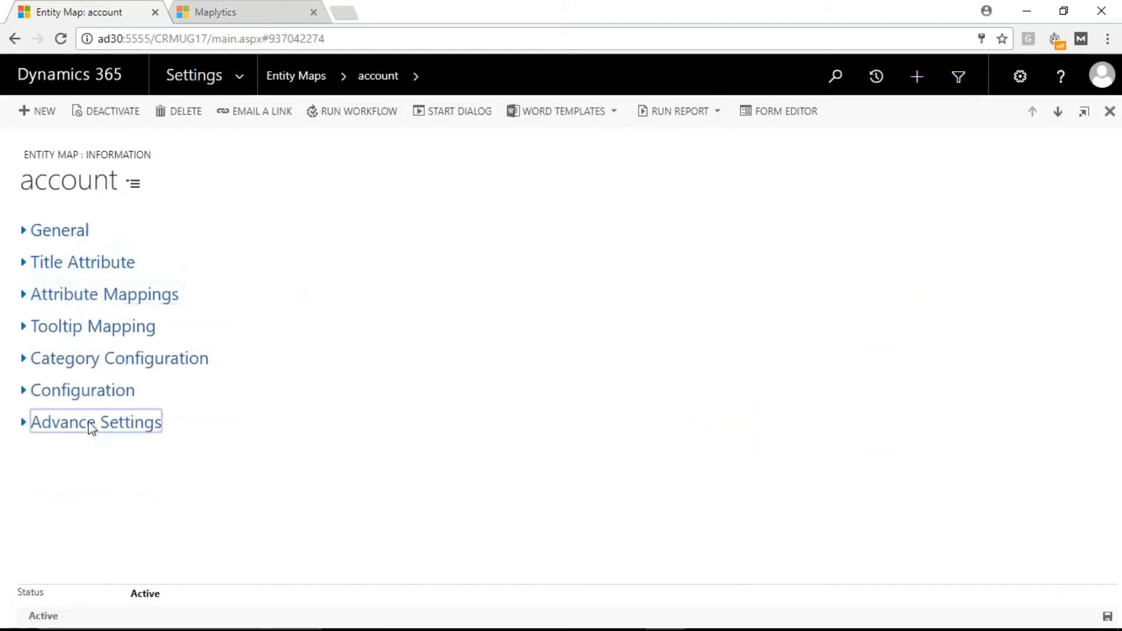
scroll(191, 390, down, 5)
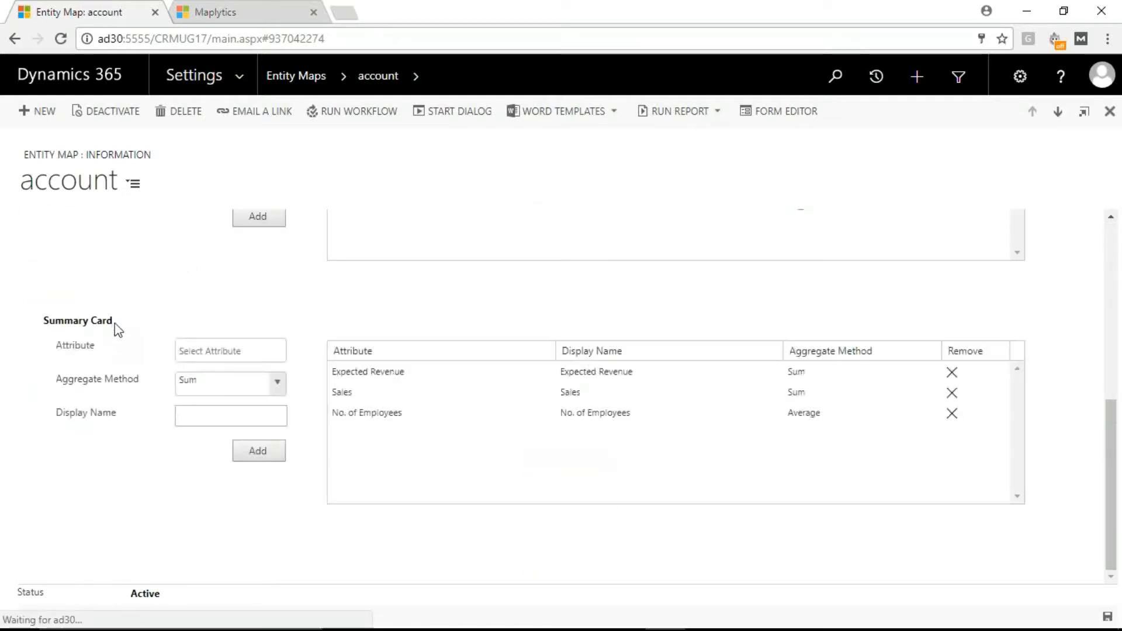
drag(113, 323, 20, 316)
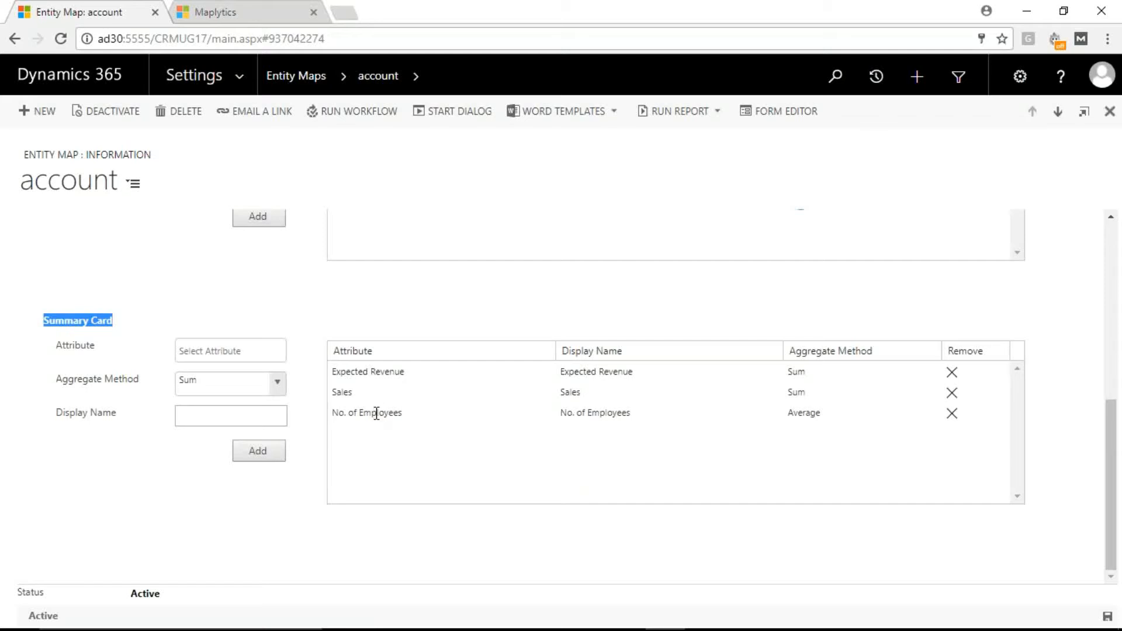
Step: Add the Annual Revenue attribute with the Sum aggregate method to the account Summary Card and save the entity map
click(209, 351)
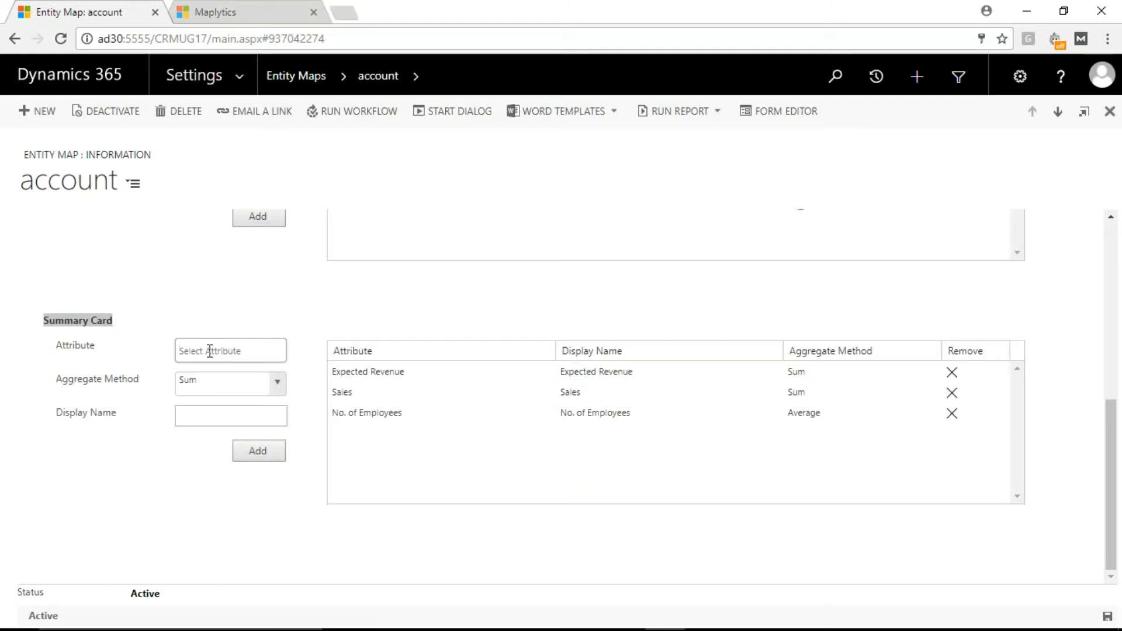
text(no)
click(205, 350)
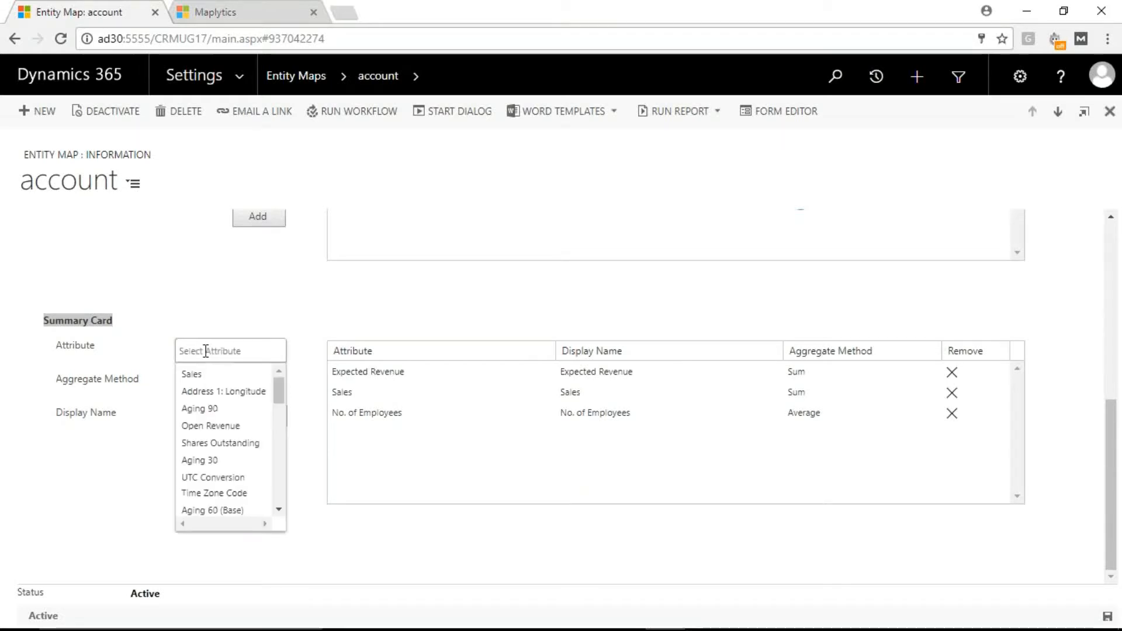
text(ann)
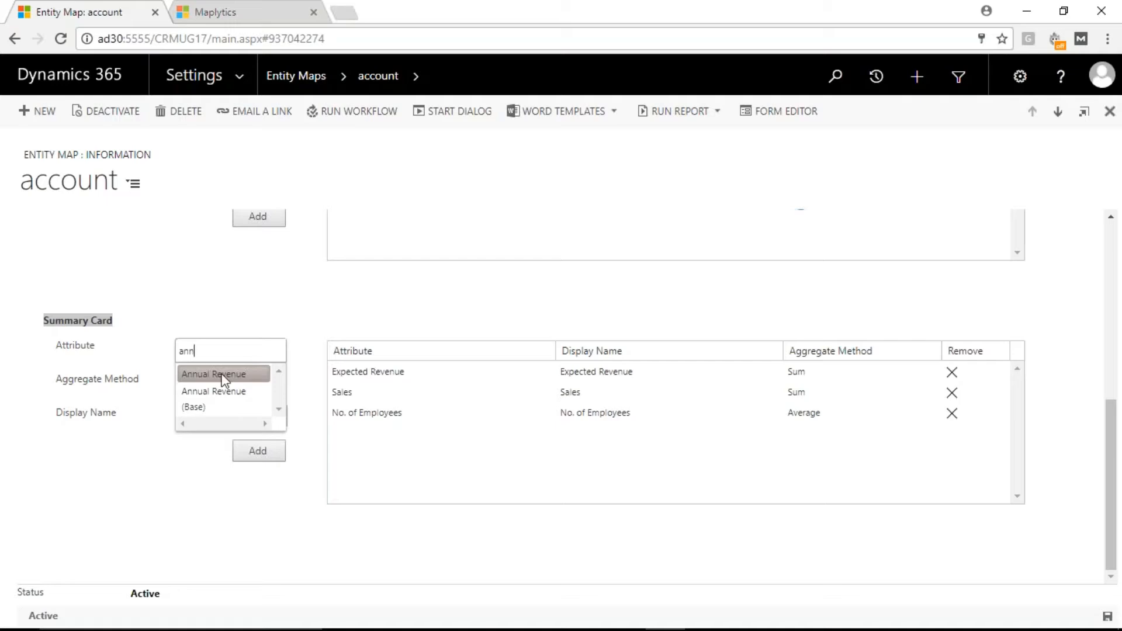
click(224, 375)
click(278, 385)
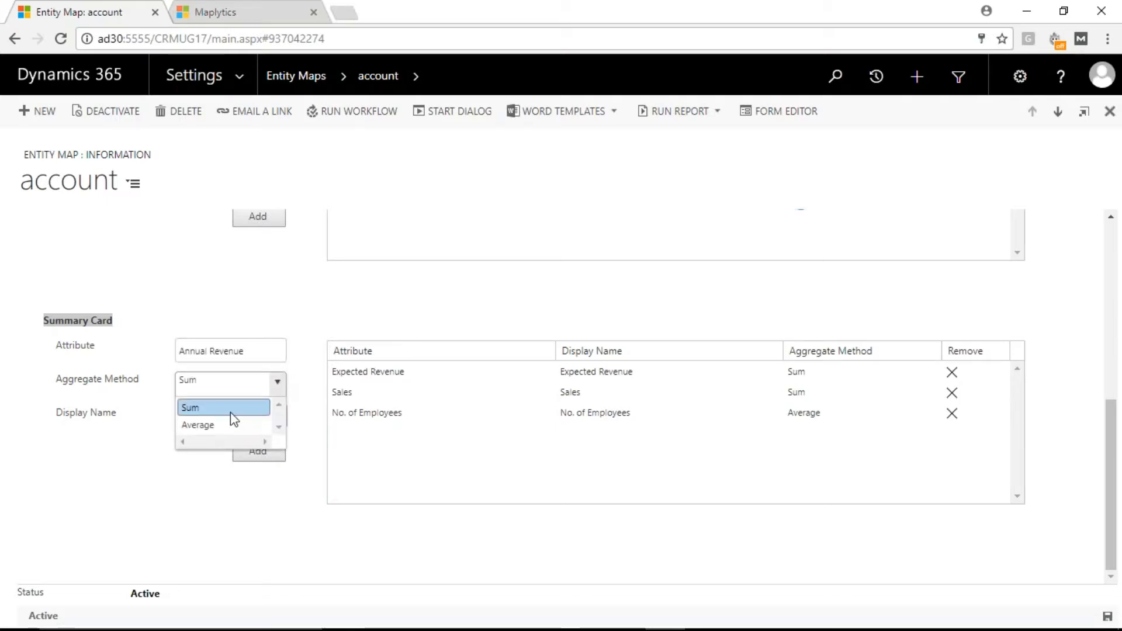
click(230, 412)
click(260, 453)
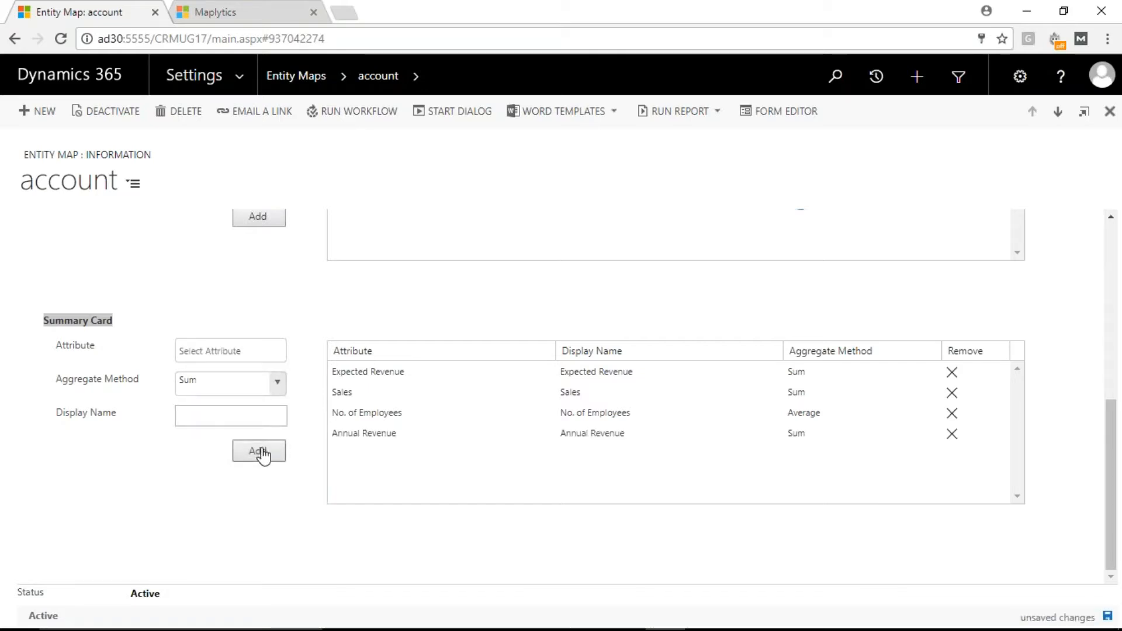
click(1109, 617)
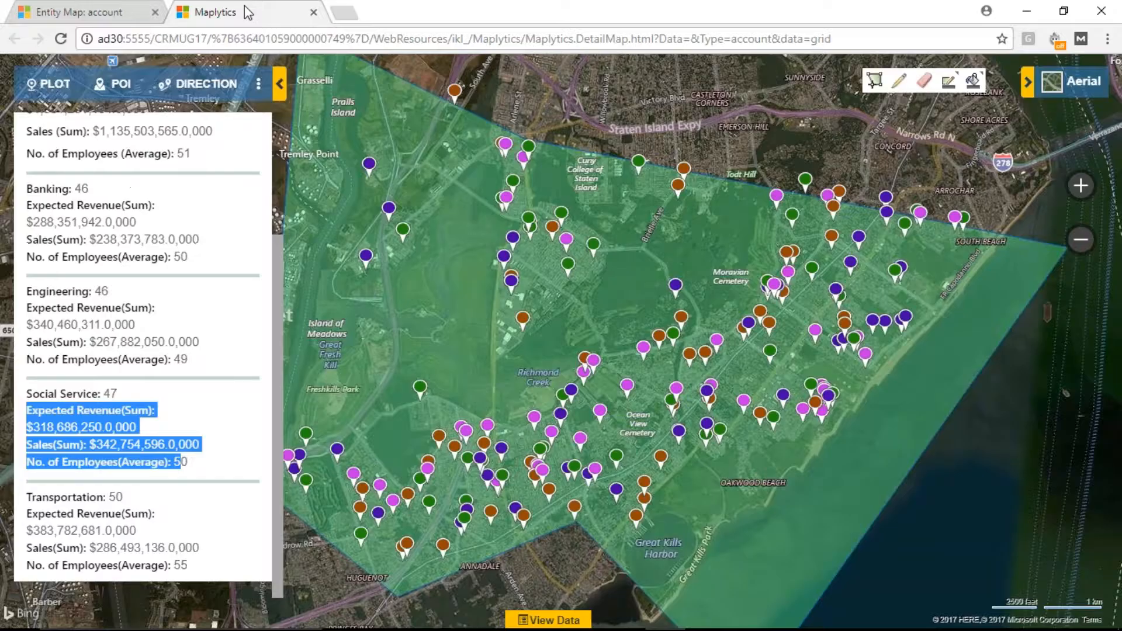
Step: Return to the Maplytics detail map and reload it
click(248, 12)
click(258, 42)
key(Return)
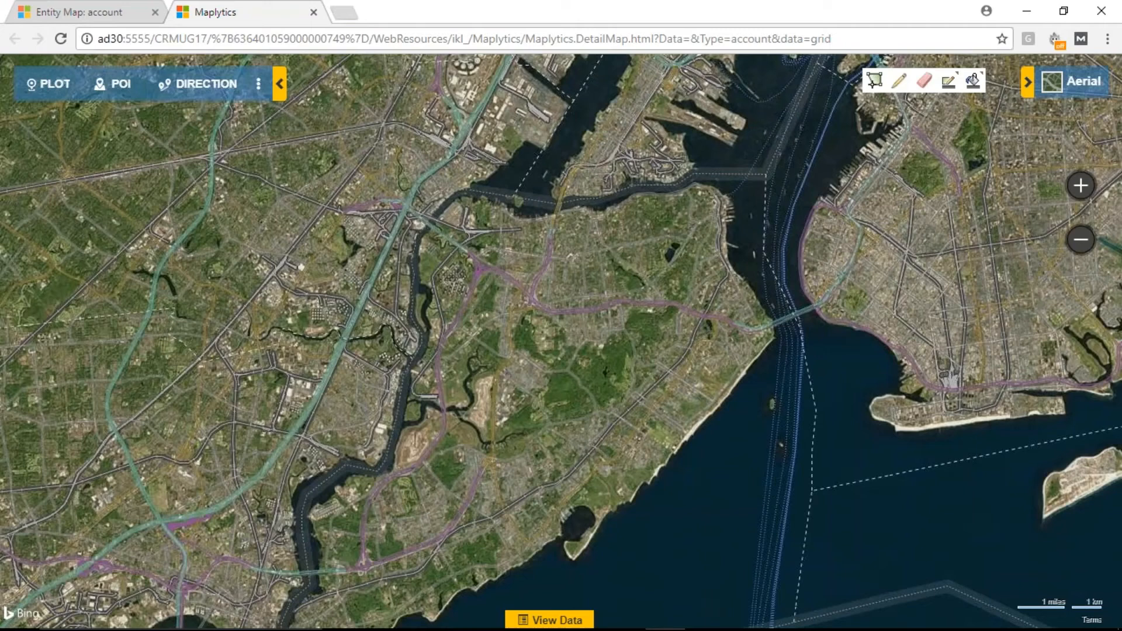
Step: Set up a record plot By Territory with territories 10301 and 10305 selected
click(52, 88)
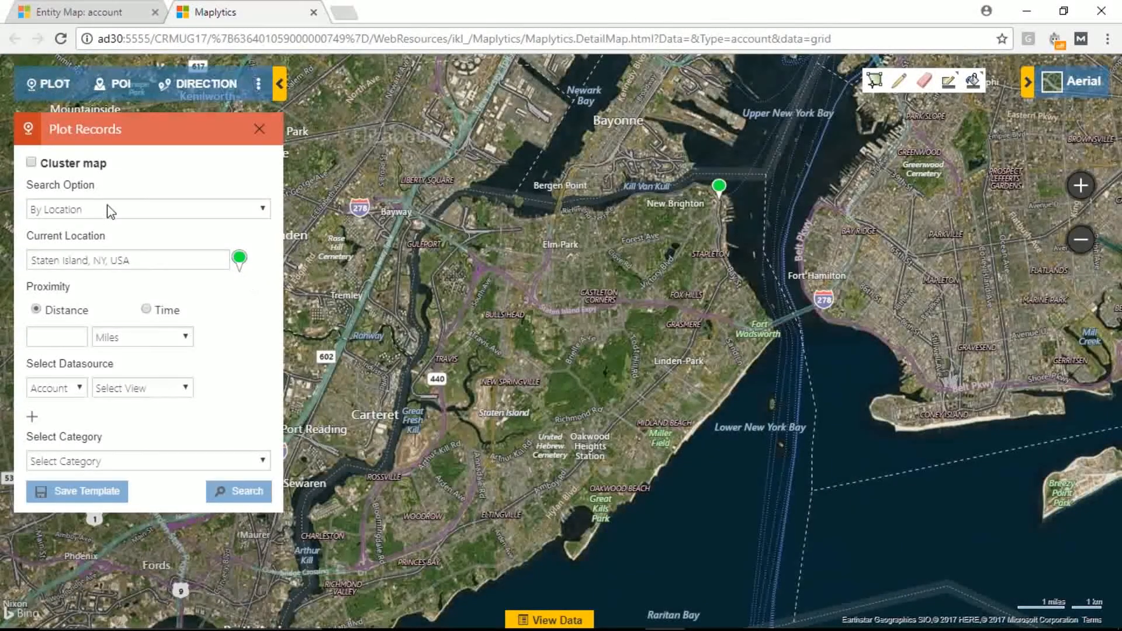
click(117, 208)
click(95, 273)
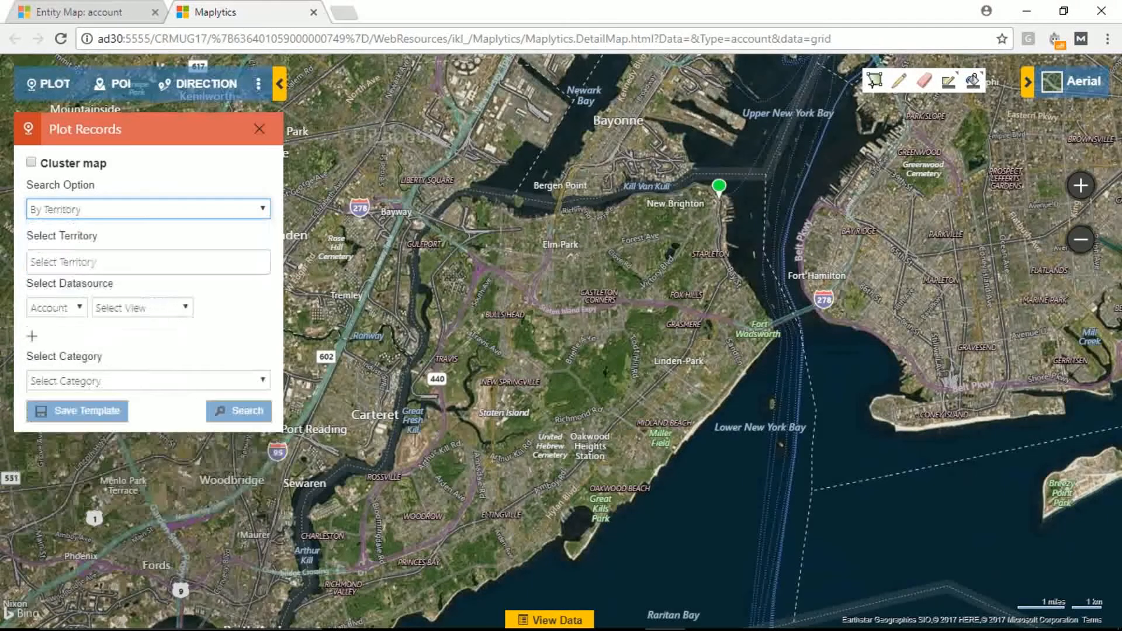
click(97, 263)
click(111, 306)
click(114, 263)
click(94, 391)
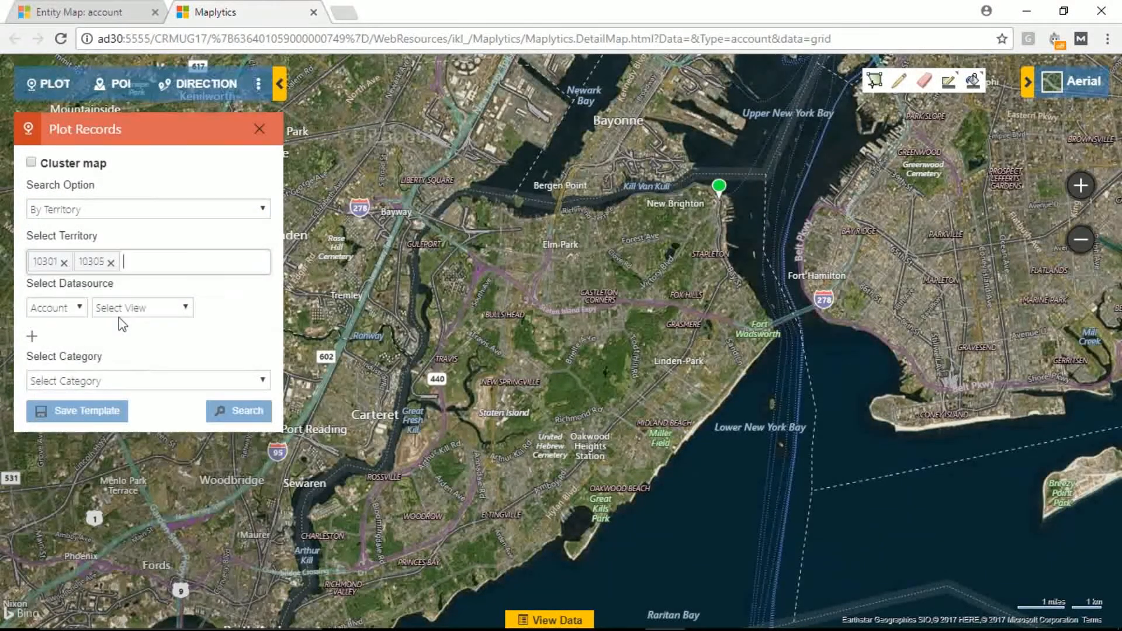
Step: Choose an account view, plot both territories categorized by Industry, and open the summary card of territory 10305
click(126, 310)
click(160, 454)
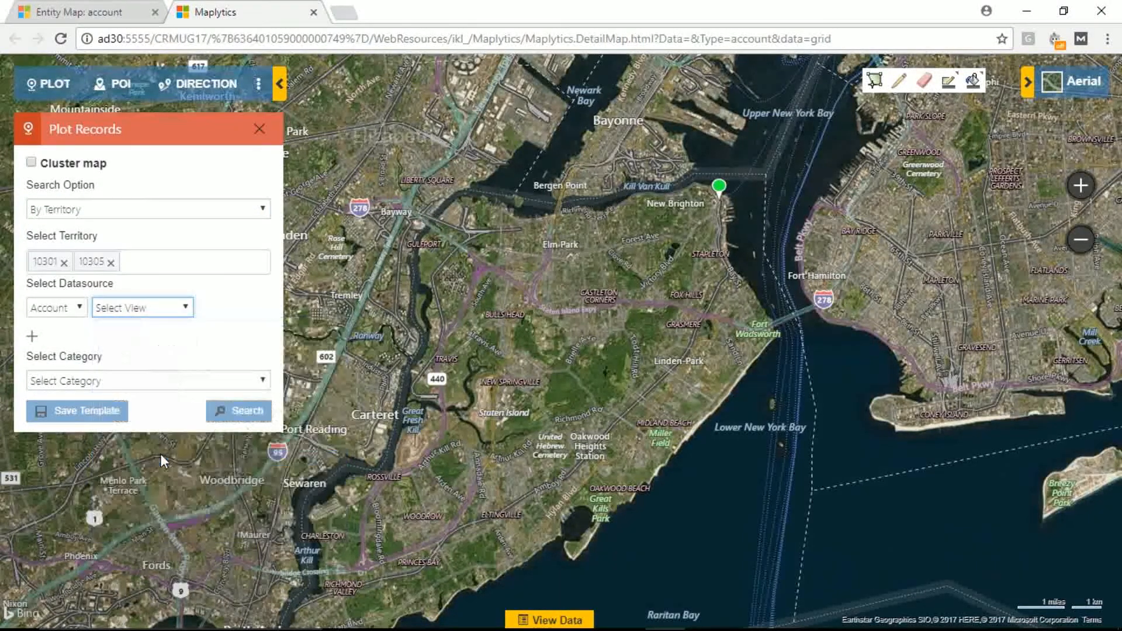
click(179, 383)
text(industry)
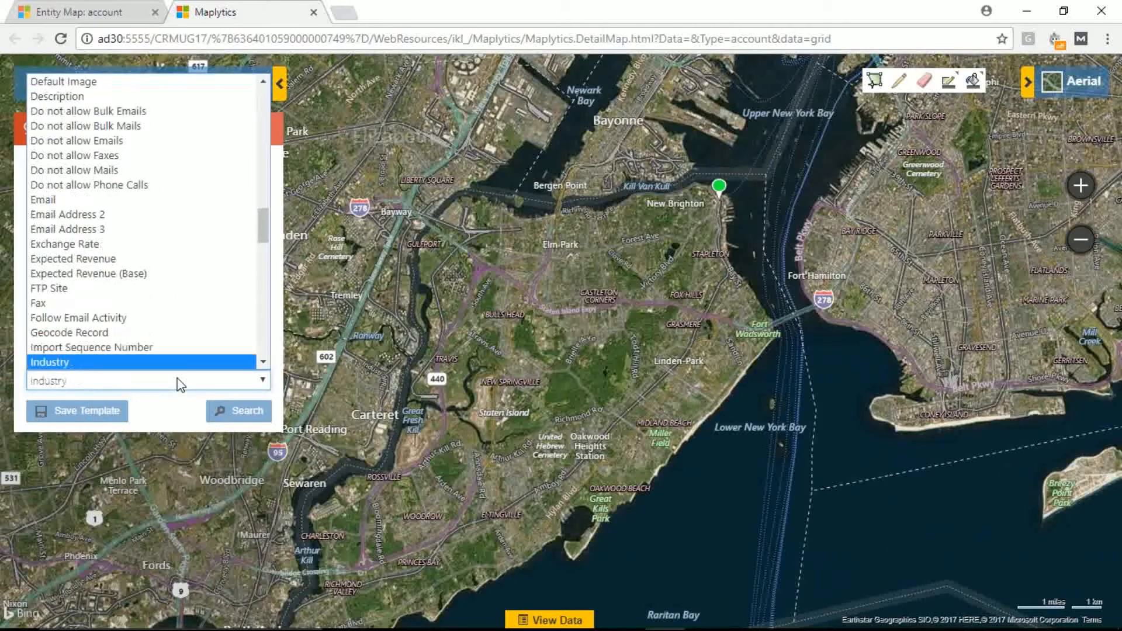
key(Return)
click(240, 412)
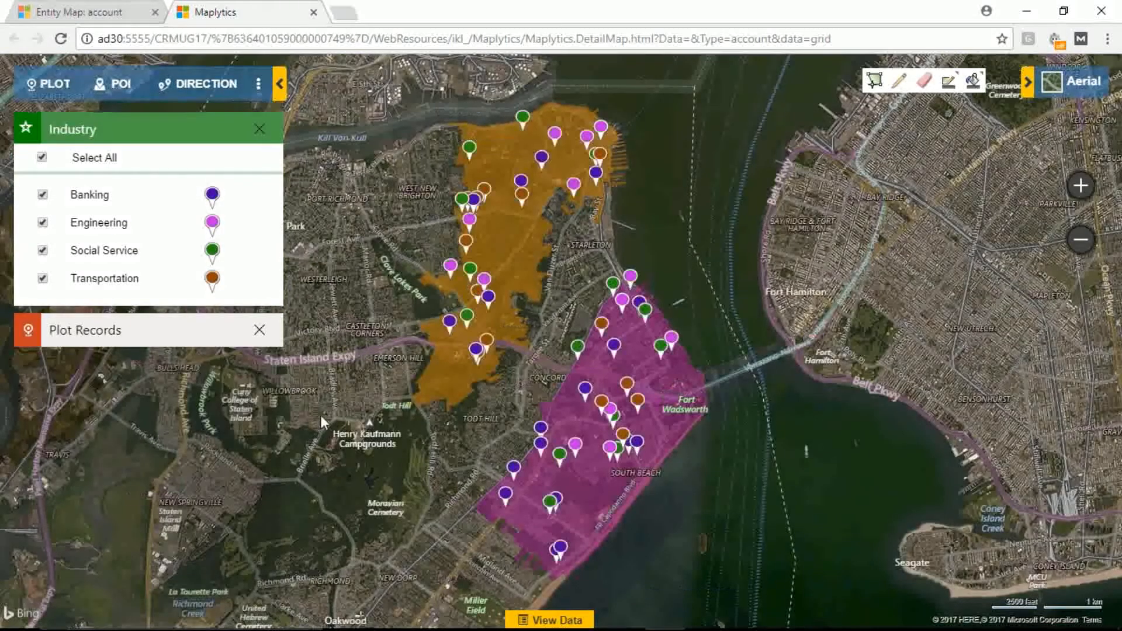
click(671, 398)
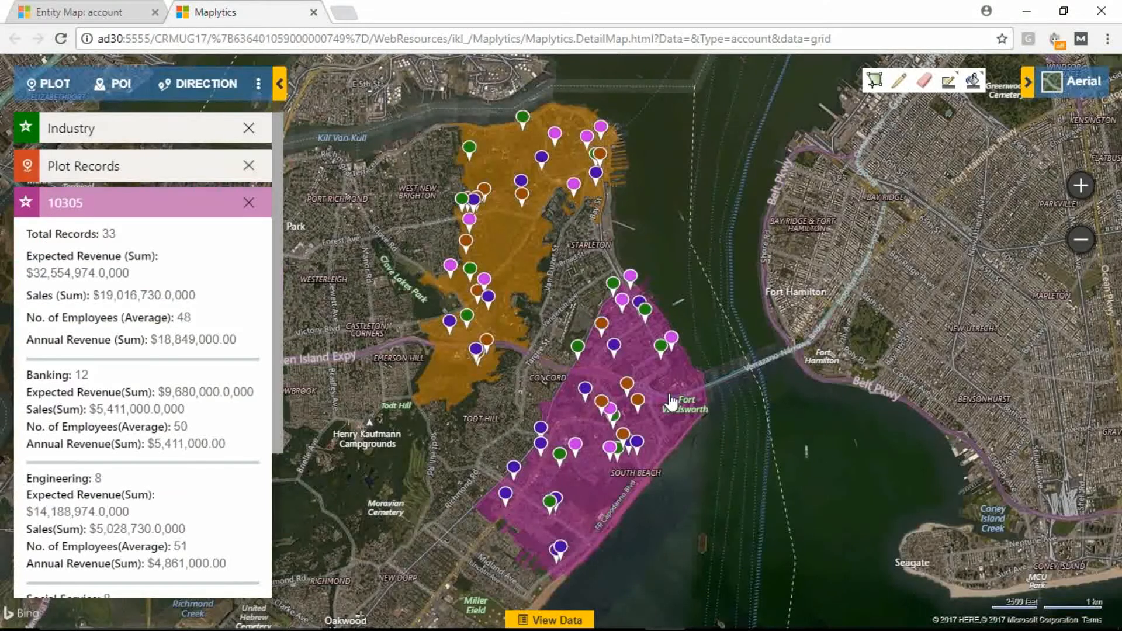
Step: Examine the overall totals and the Banking revenue and sales figures in territory 10305's summary card
drag(34, 341, 237, 341)
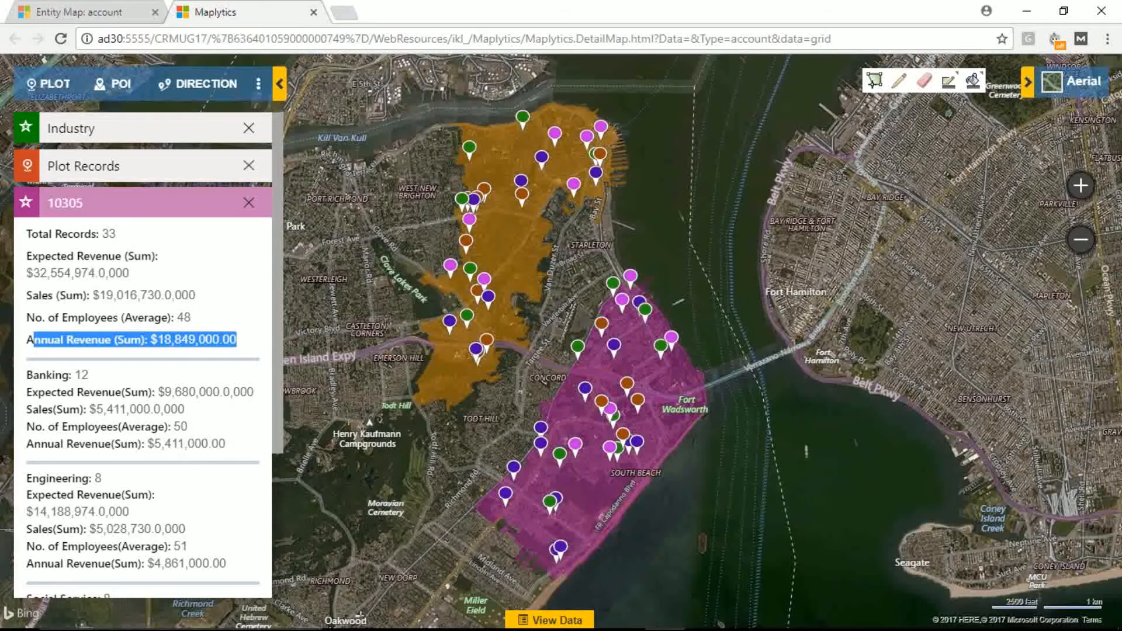
drag(60, 234, 123, 245)
drag(33, 271, 115, 294)
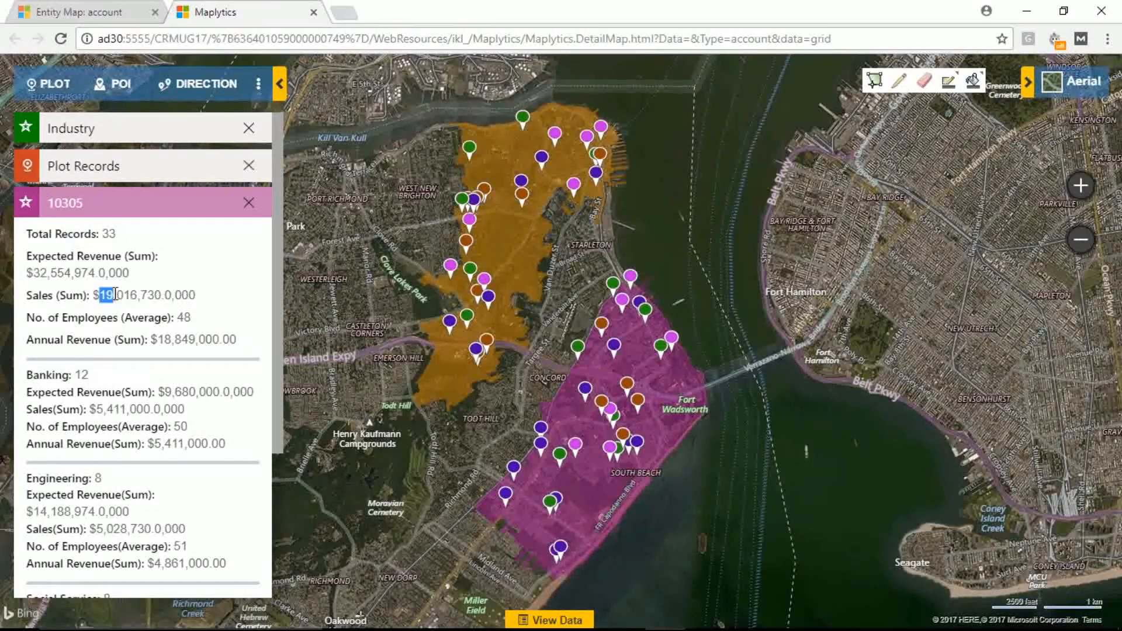
drag(40, 376, 57, 375)
drag(164, 392, 183, 391)
drag(92, 409, 114, 409)
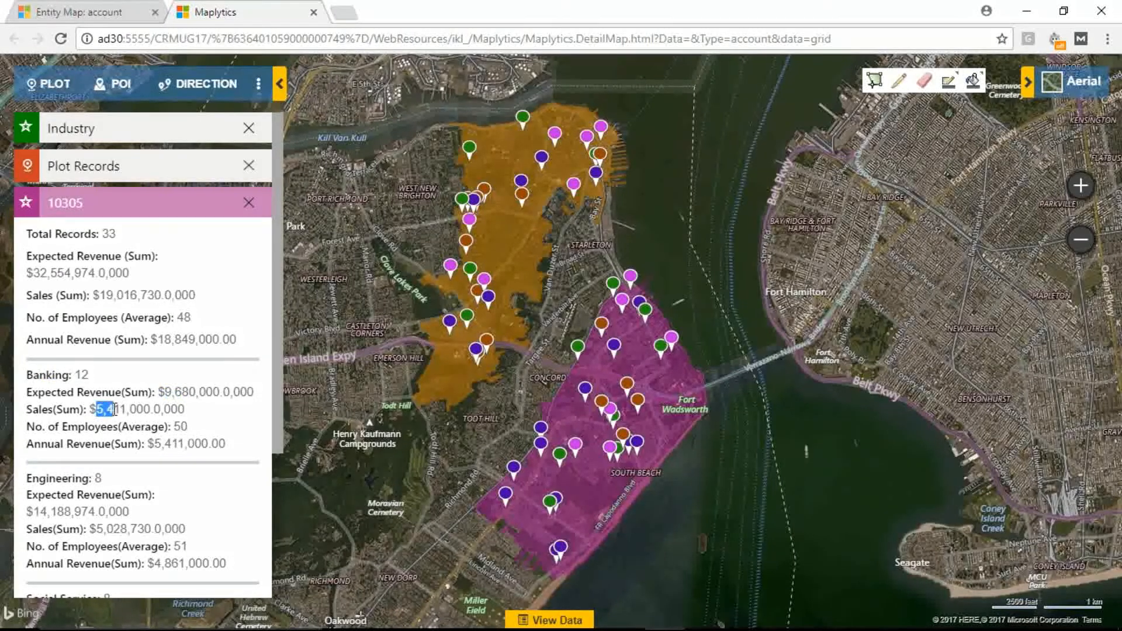
Step: Open the summary card of territory 10301 and examine its Banking revenue and sales figures
click(512, 266)
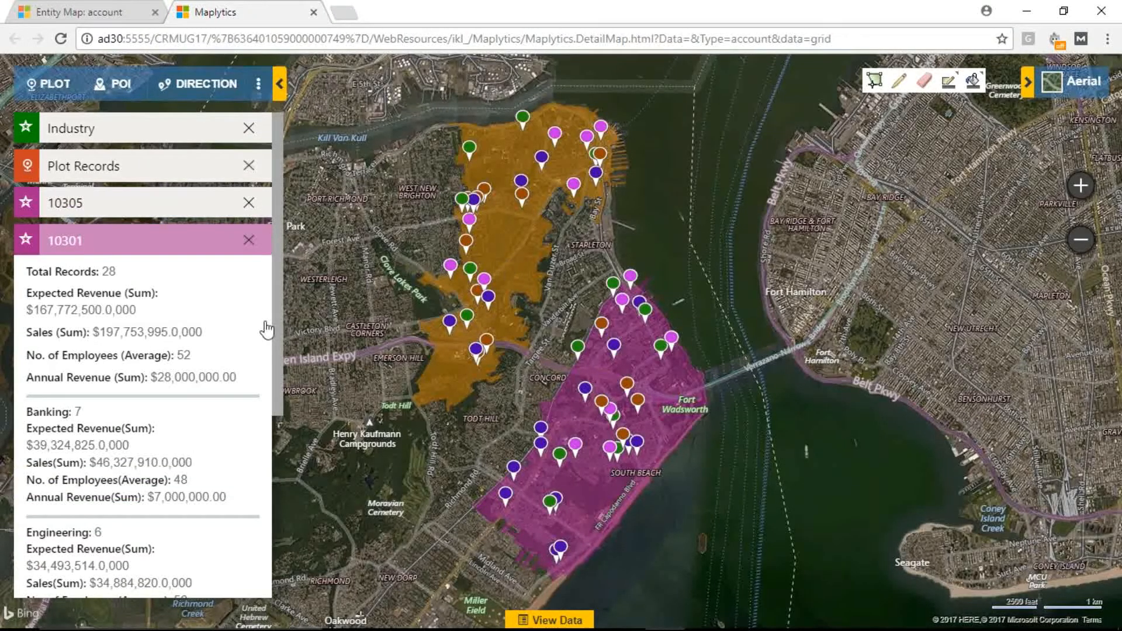
drag(26, 413, 73, 412)
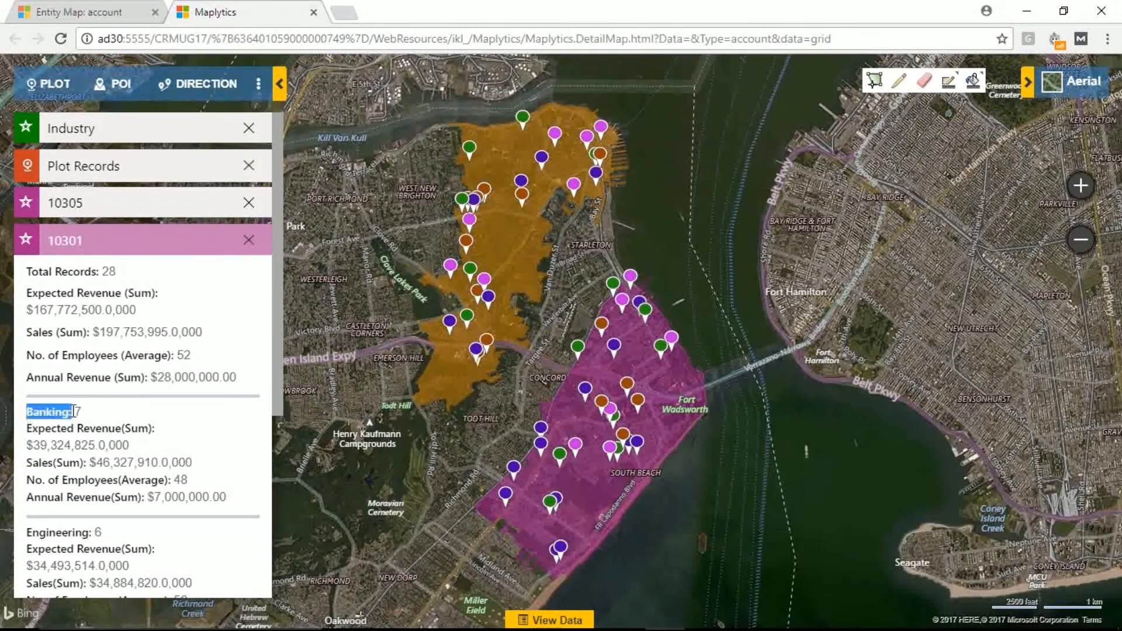
drag(27, 444, 115, 460)
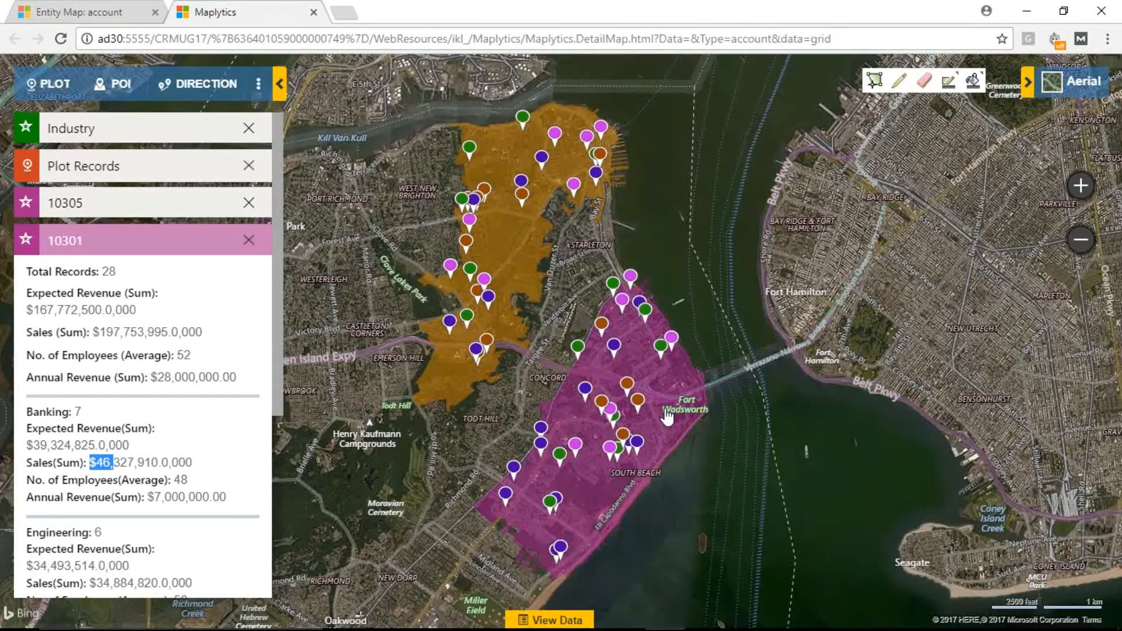
Step: Show the plotted accounts' data grid and filter its Territory column to values equal to 10305
drag(741, 459, 743, 384)
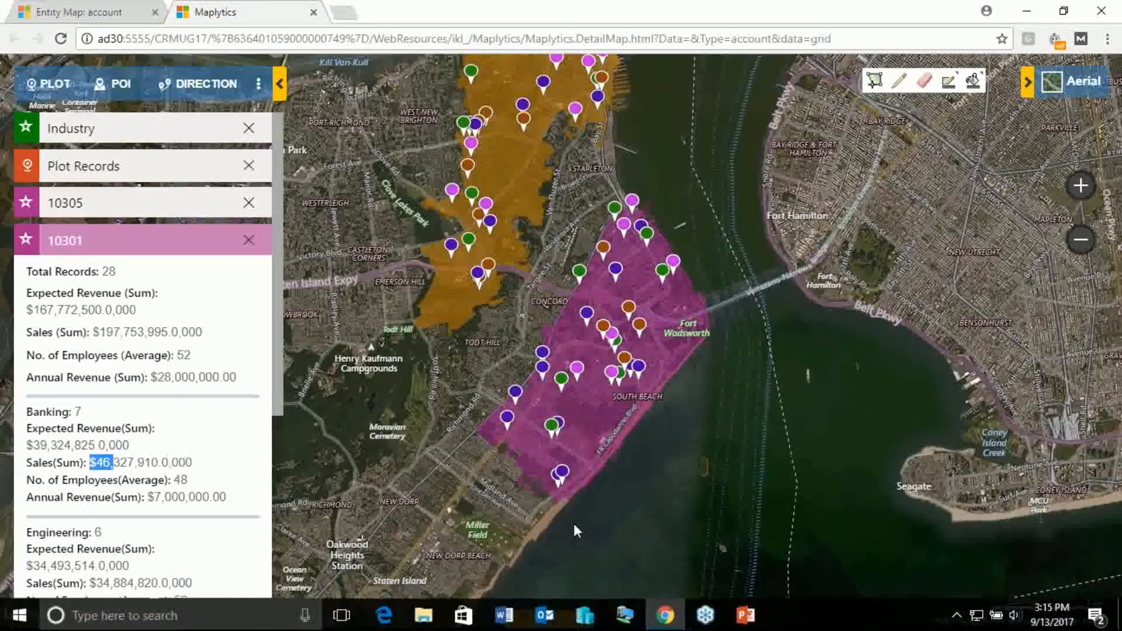
click(550, 620)
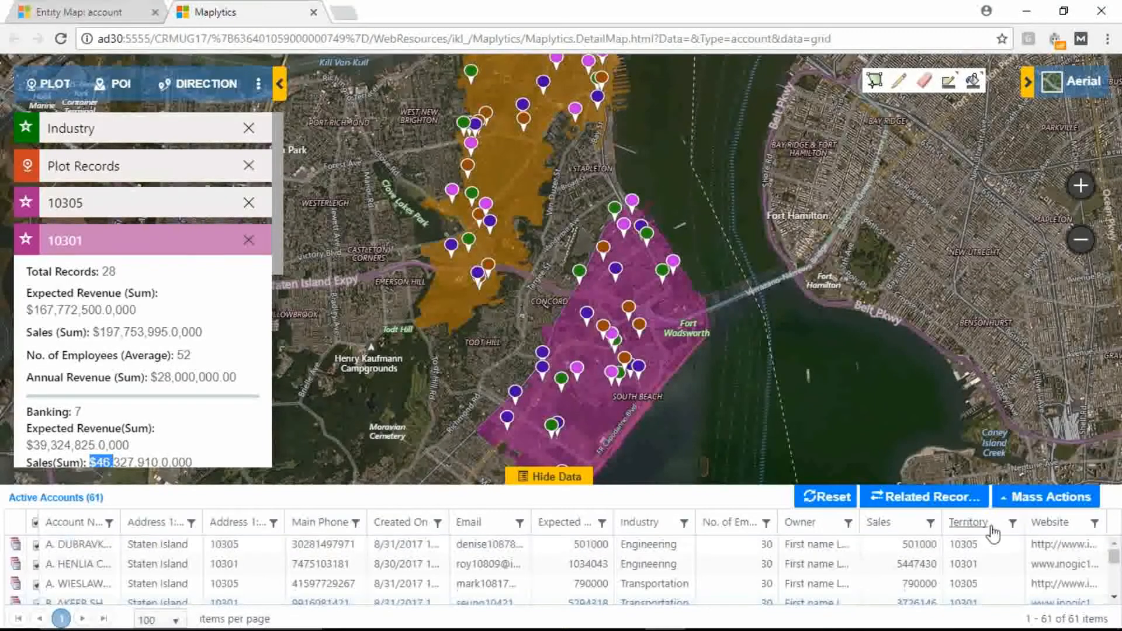
click(1013, 522)
click(1000, 392)
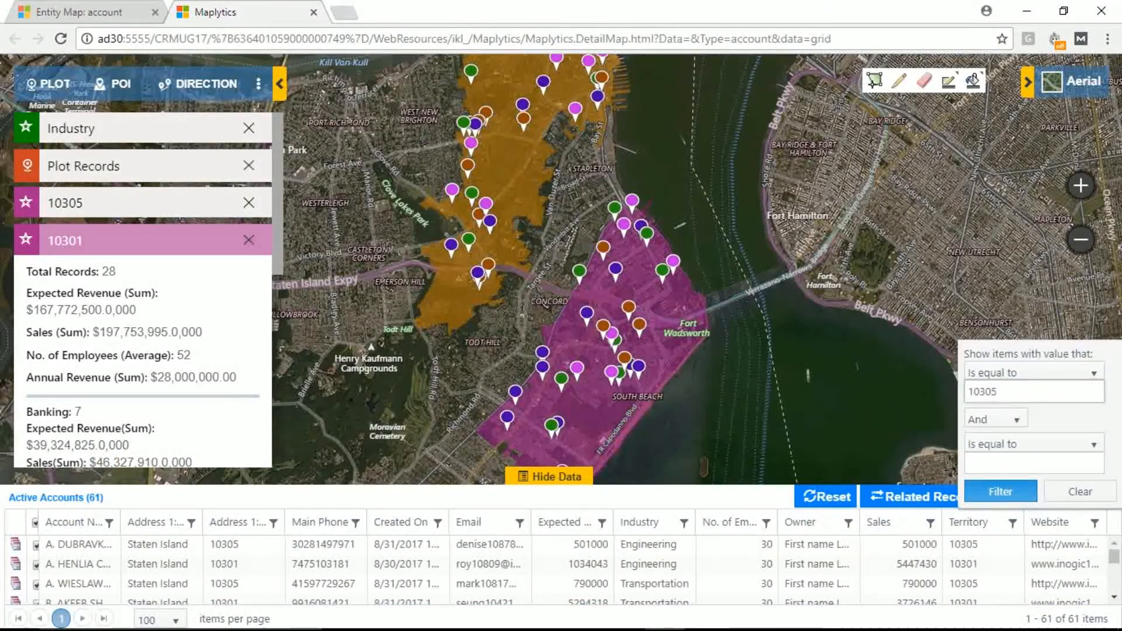
click(999, 492)
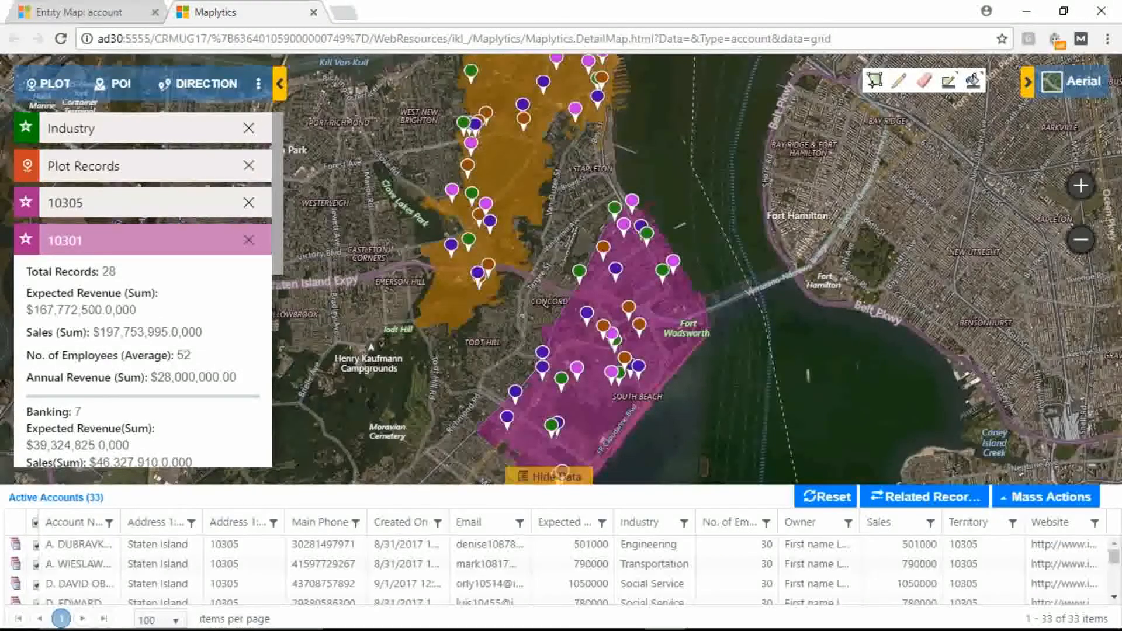
Step: Limit the Industry categories shown on the map to Banking only
click(102, 140)
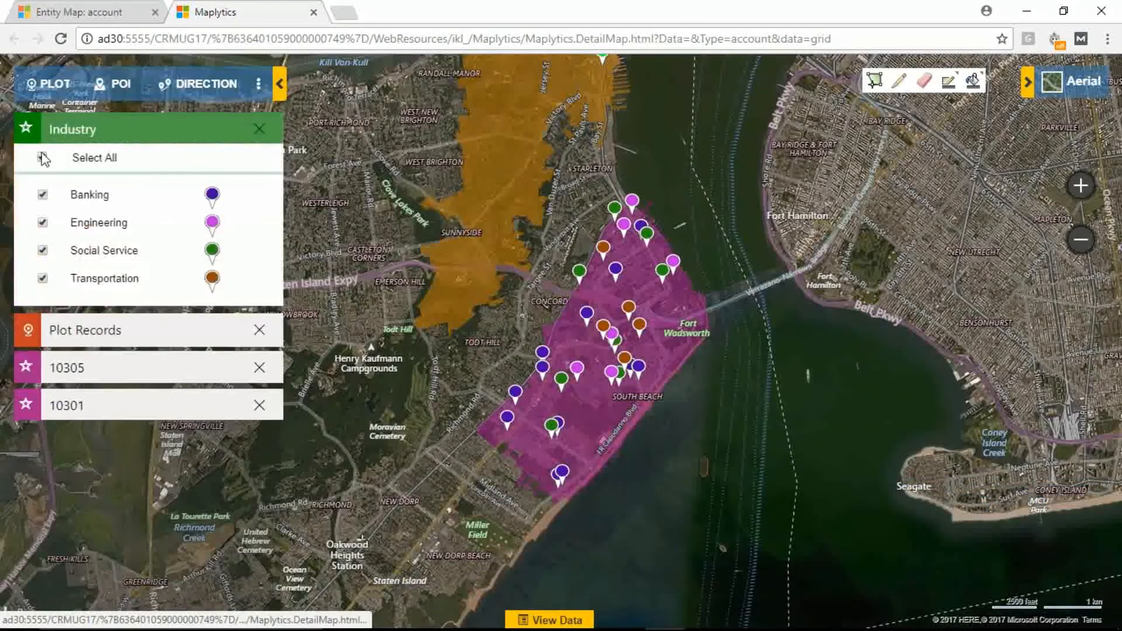
click(42, 157)
click(43, 195)
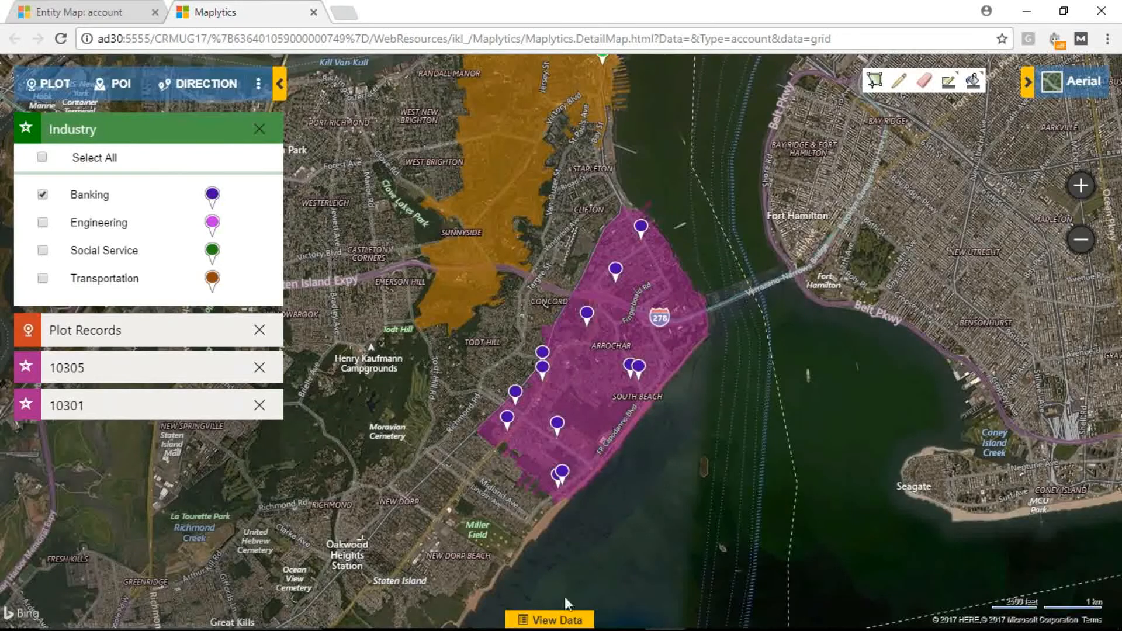
Step: Review the mass actions offered for the accounts and the individual actions offered for the northernmost Banking pin
click(557, 618)
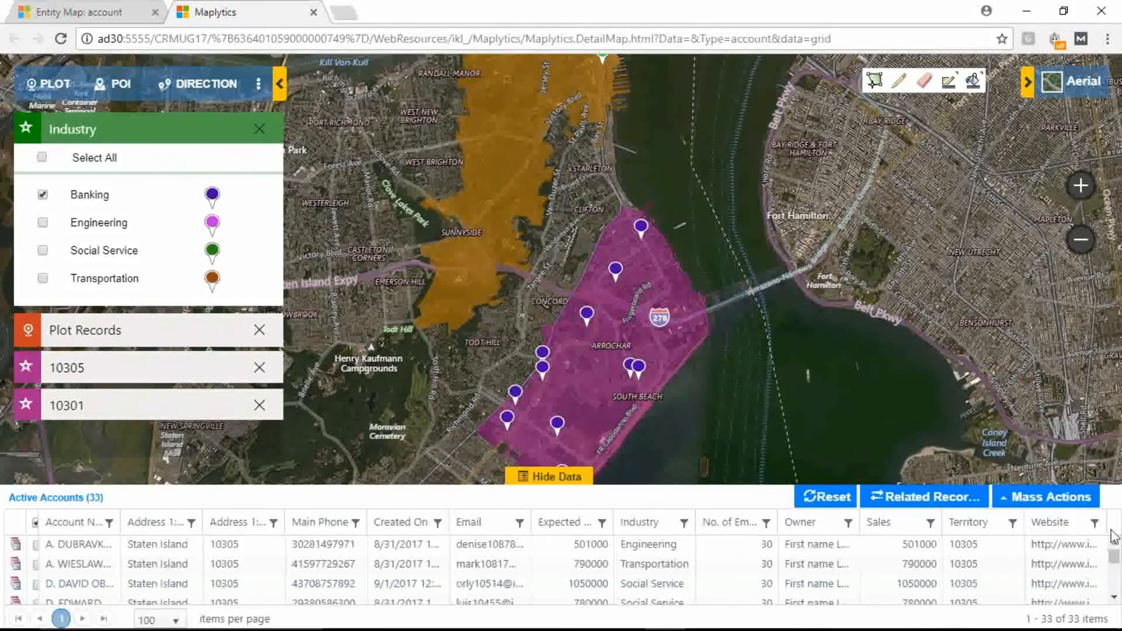
click(1061, 498)
drag(1112, 243, 1091, 127)
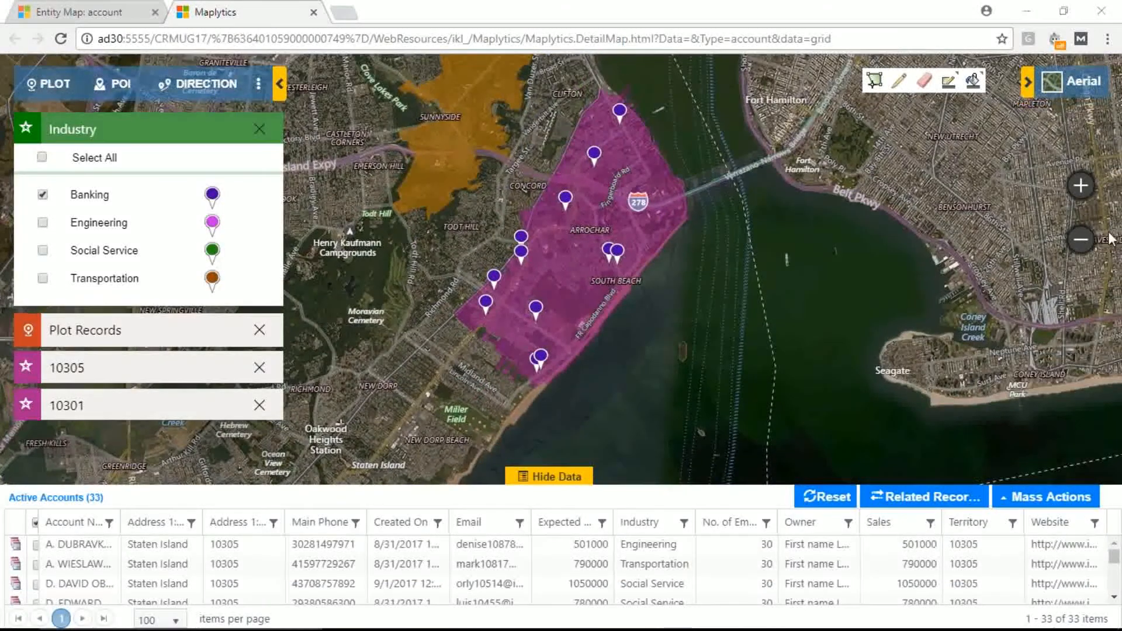
click(1055, 488)
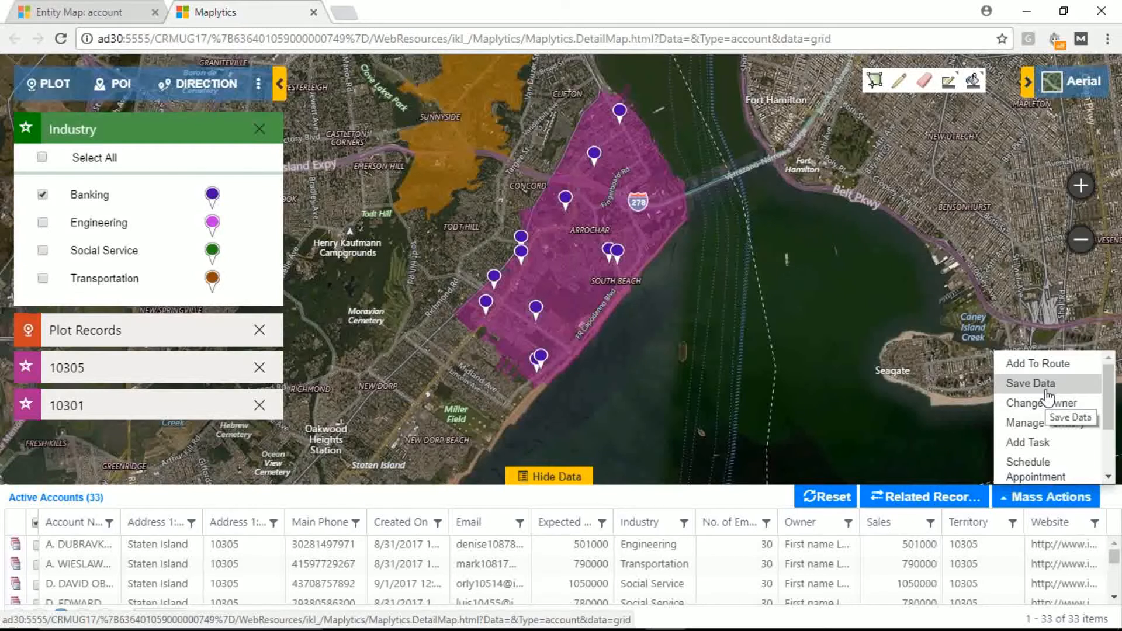
drag(1108, 418, 1108, 468)
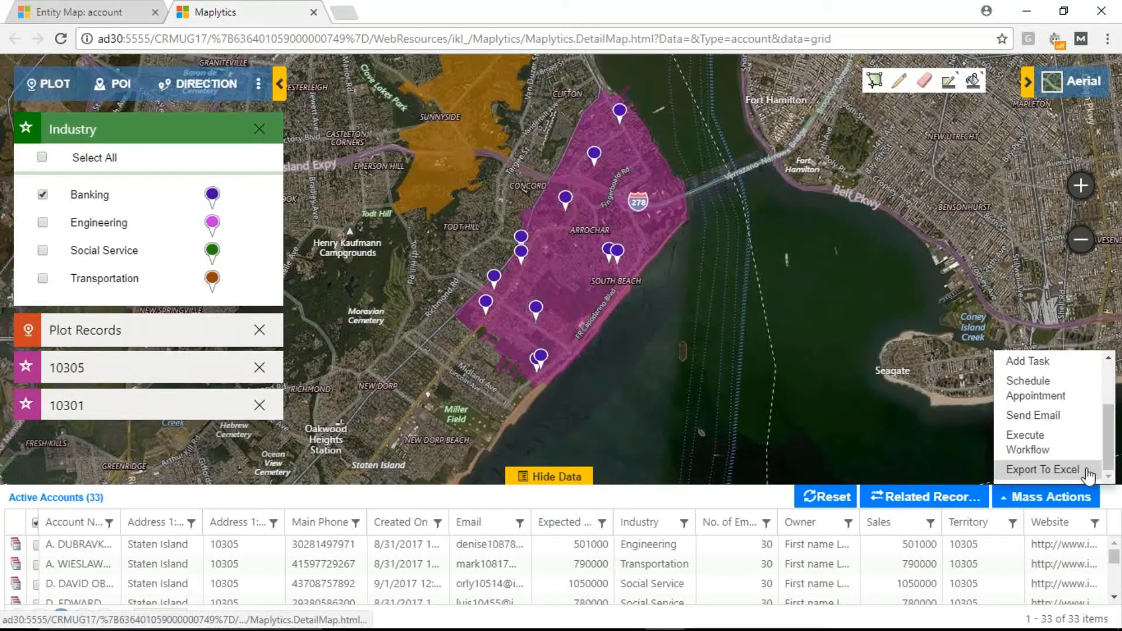
scroll(1081, 450, up, 3)
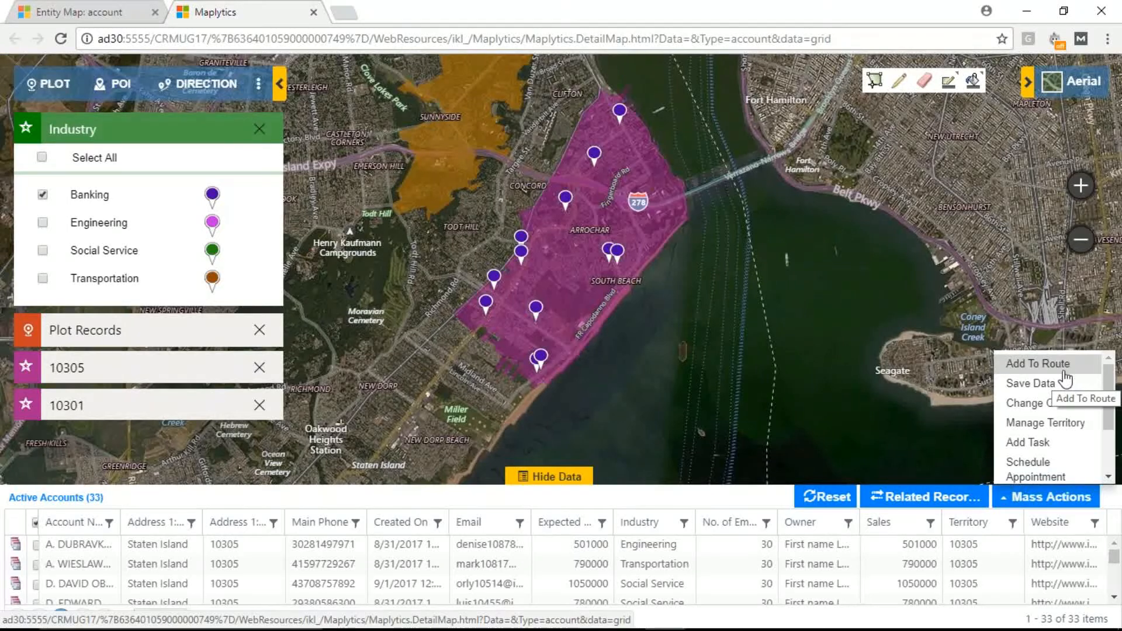
right_click(619, 113)
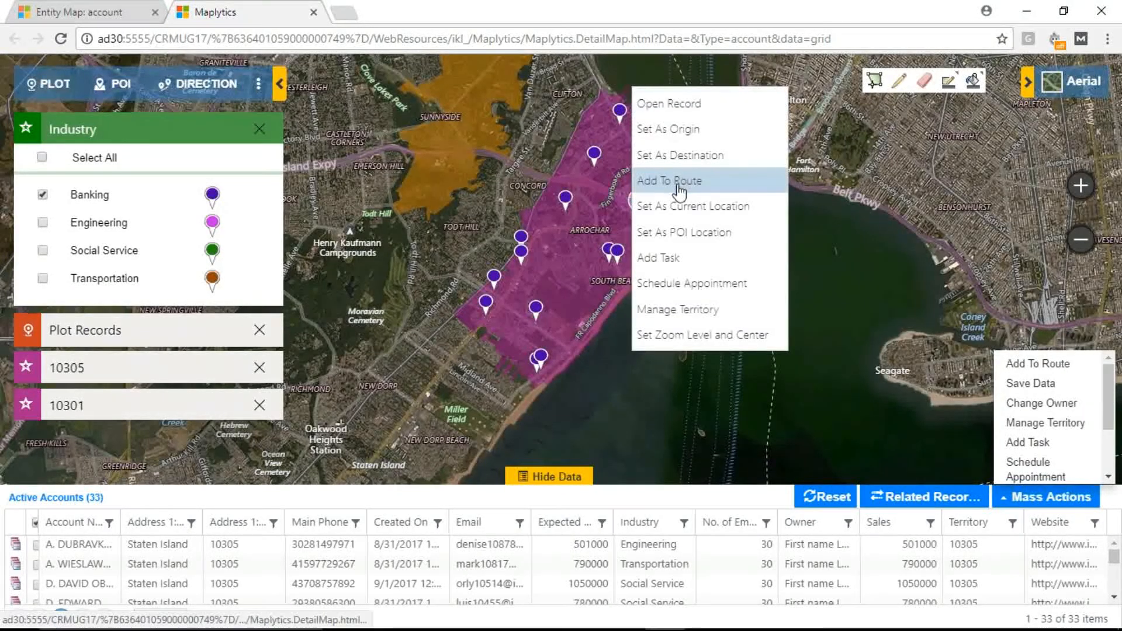
click(840, 279)
Step: Add all displayed Banking accounts to a route as a mass action and hide the data grid
click(1033, 499)
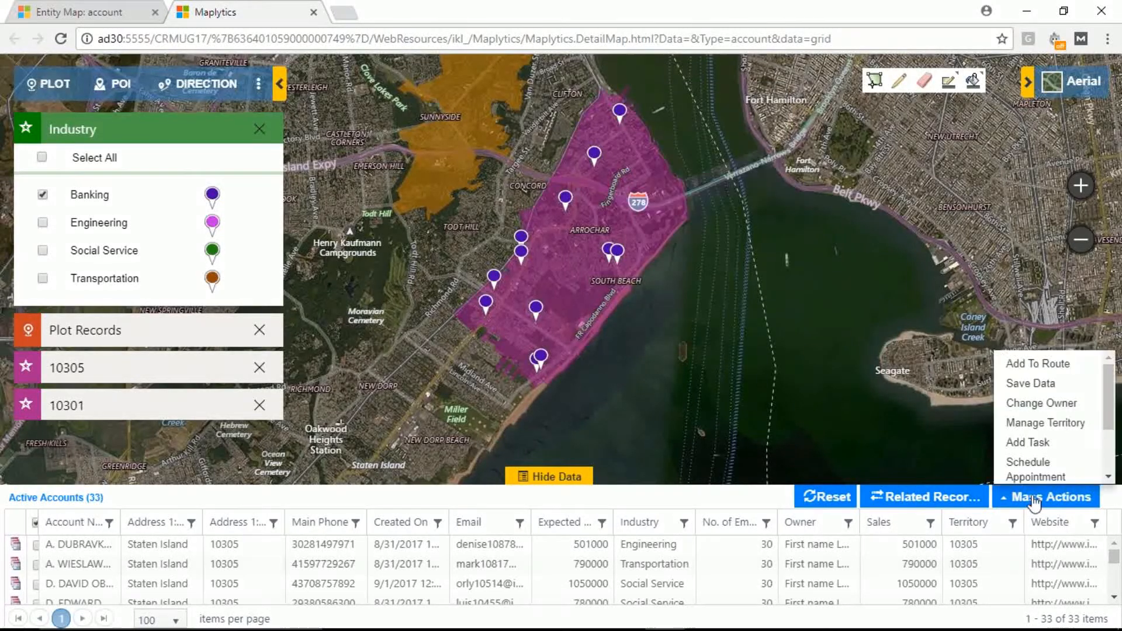
click(1032, 363)
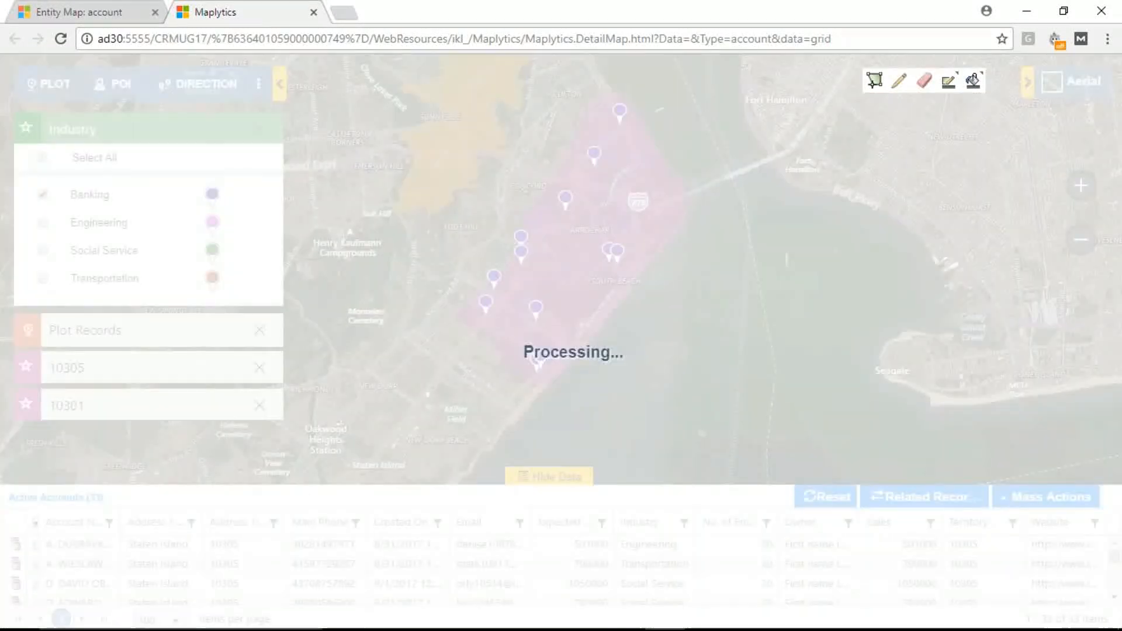
click(536, 477)
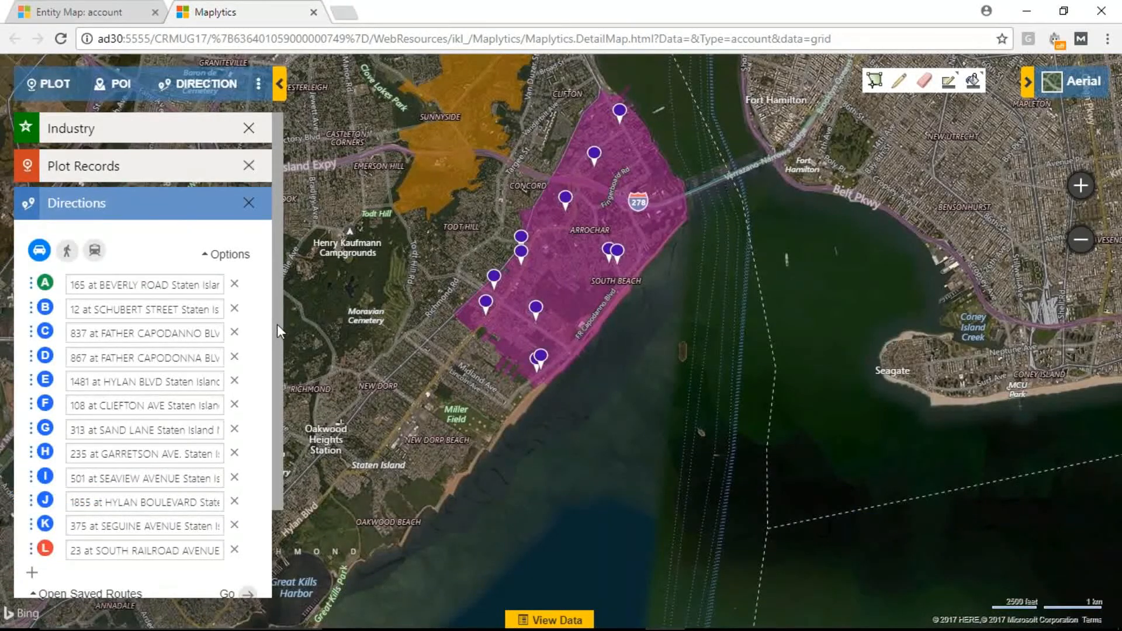
drag(277, 324, 271, 352)
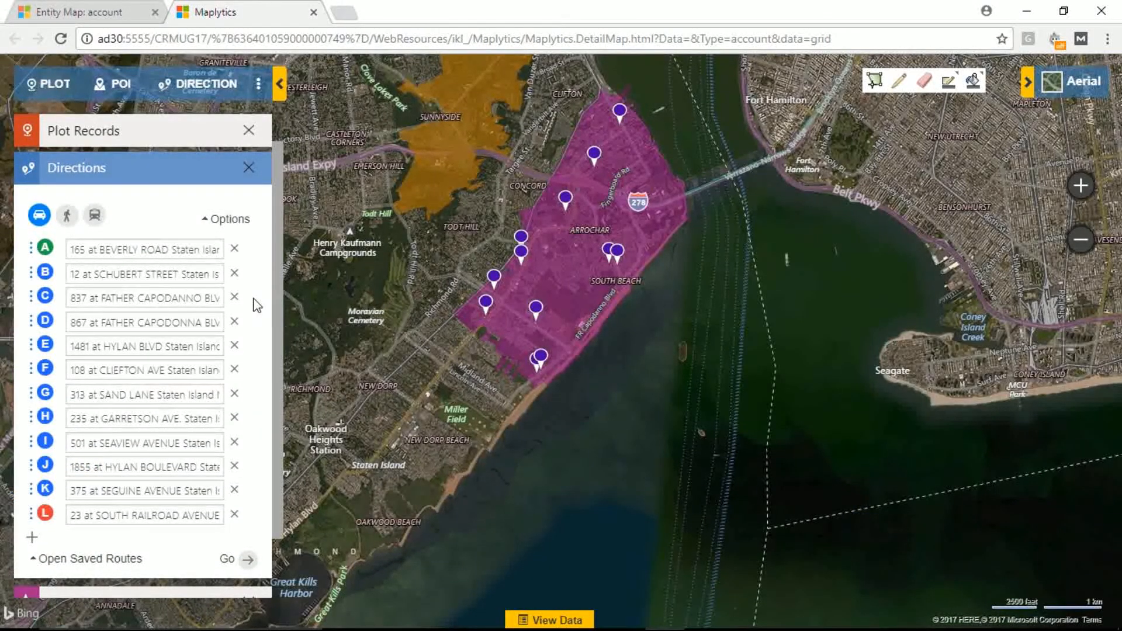
Step: Check the route options and generate optimized driving directions through the added account stops
click(227, 219)
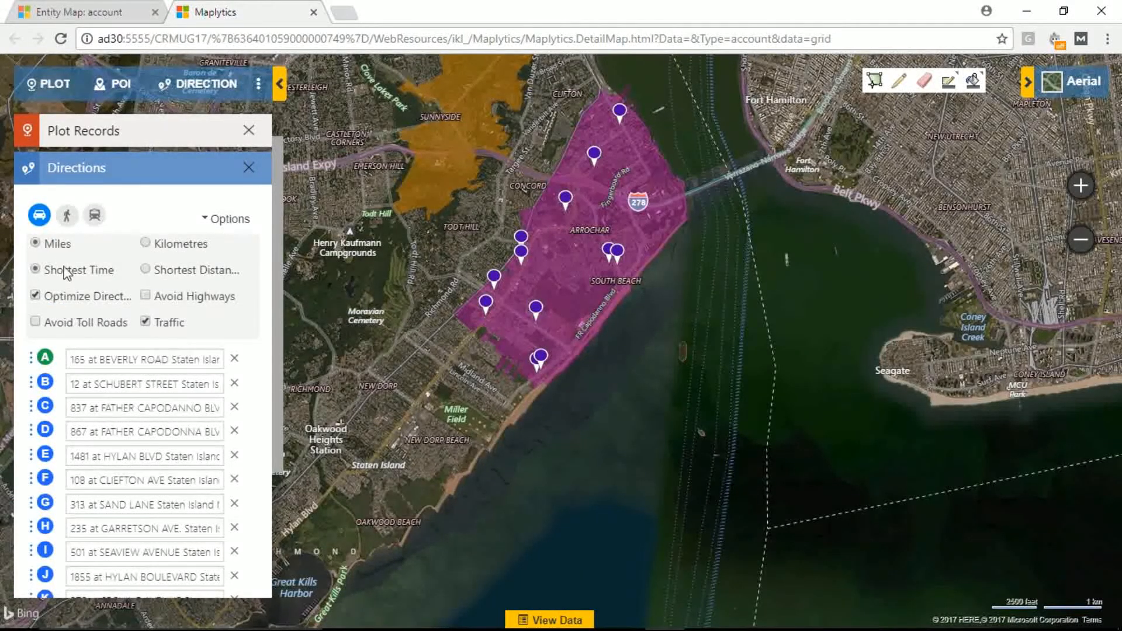
scroll(66, 274, down, 3)
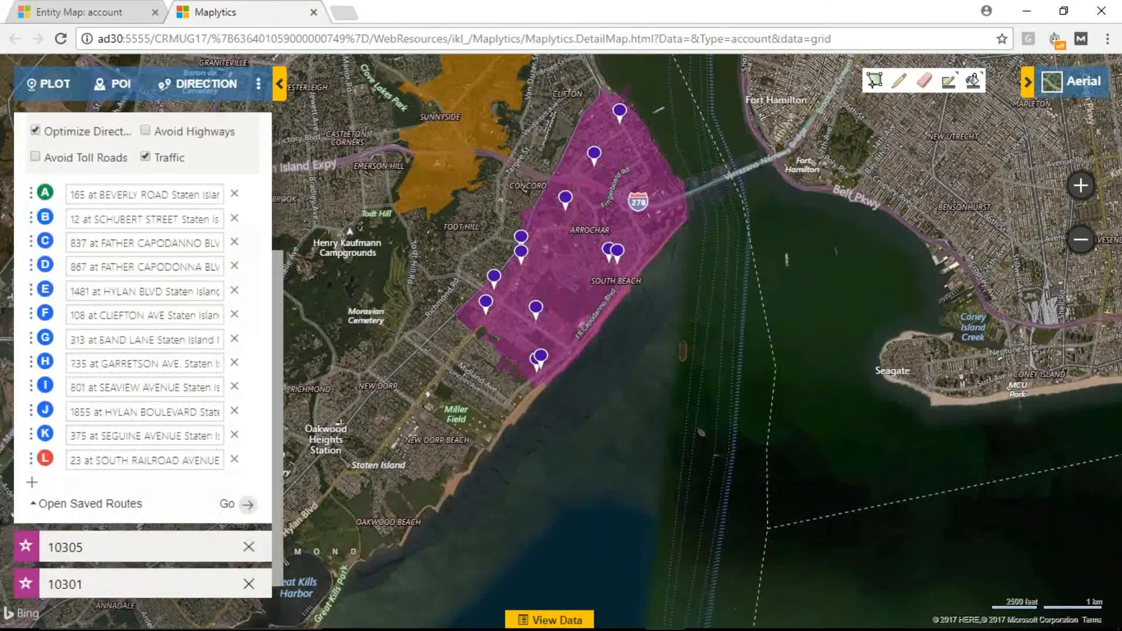
click(248, 503)
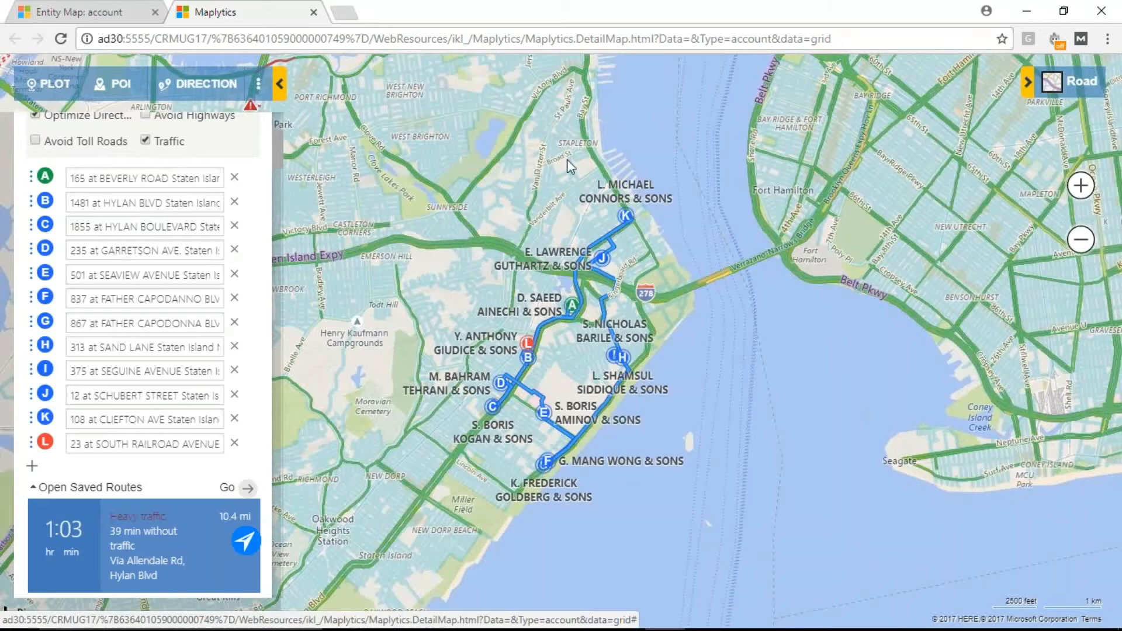
Step: Return to the record plot with its data grid and begin a mass task with the subject Call
click(55, 87)
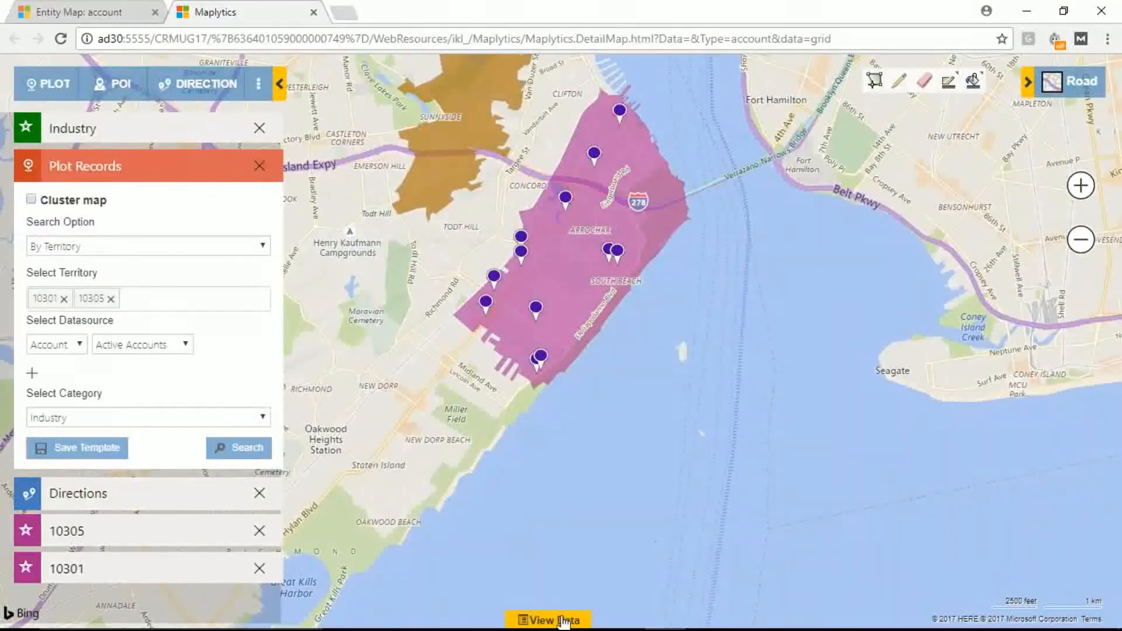
click(555, 619)
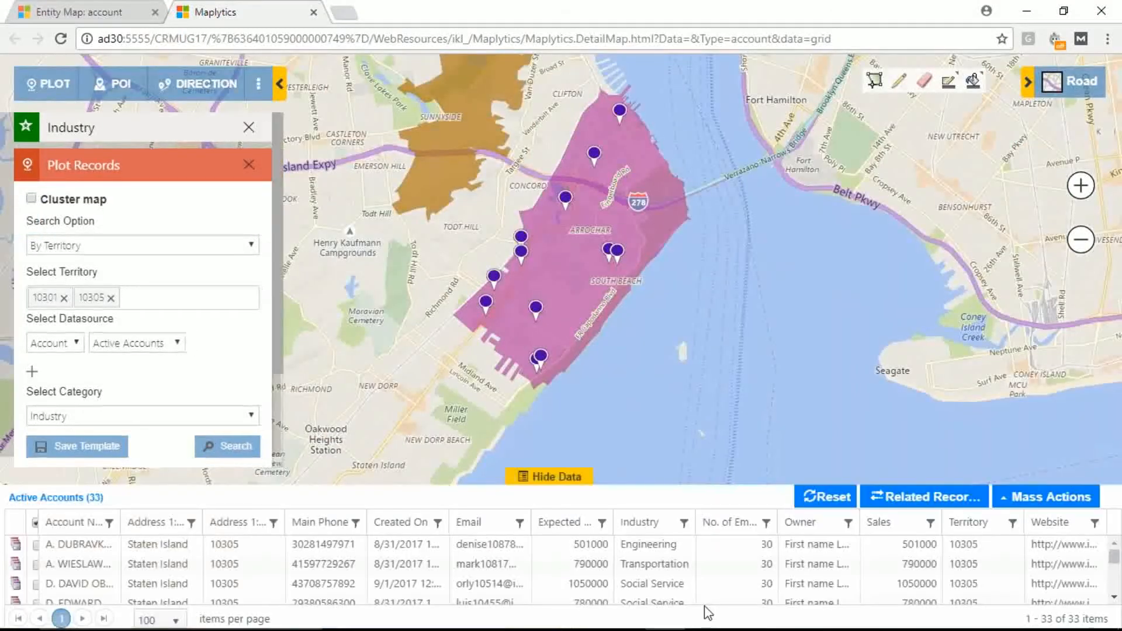
click(1043, 497)
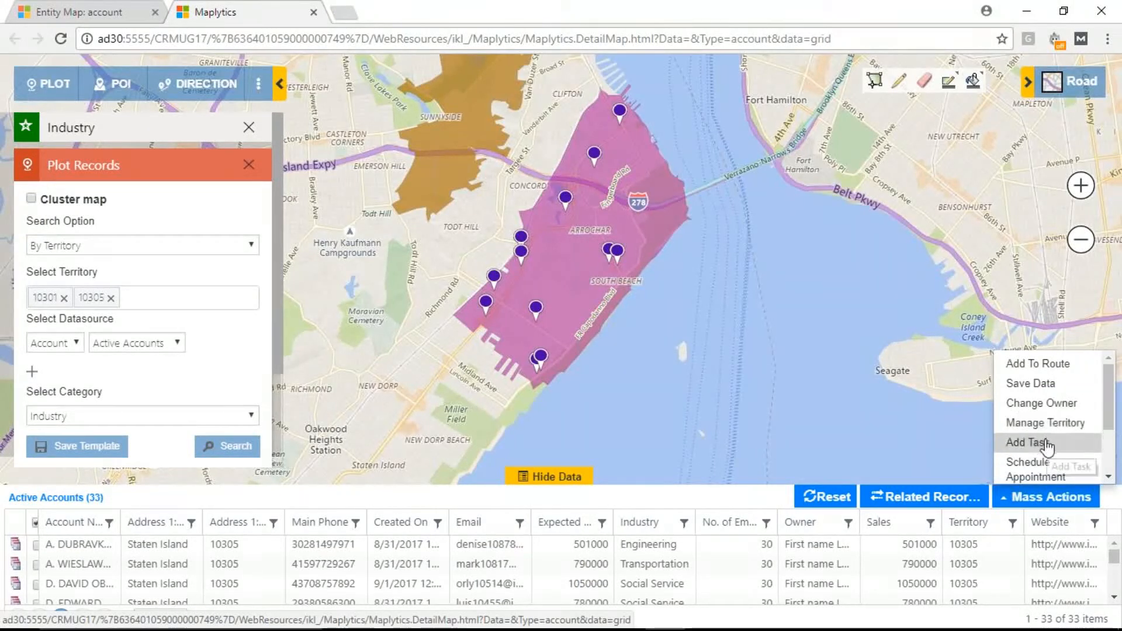
click(1048, 447)
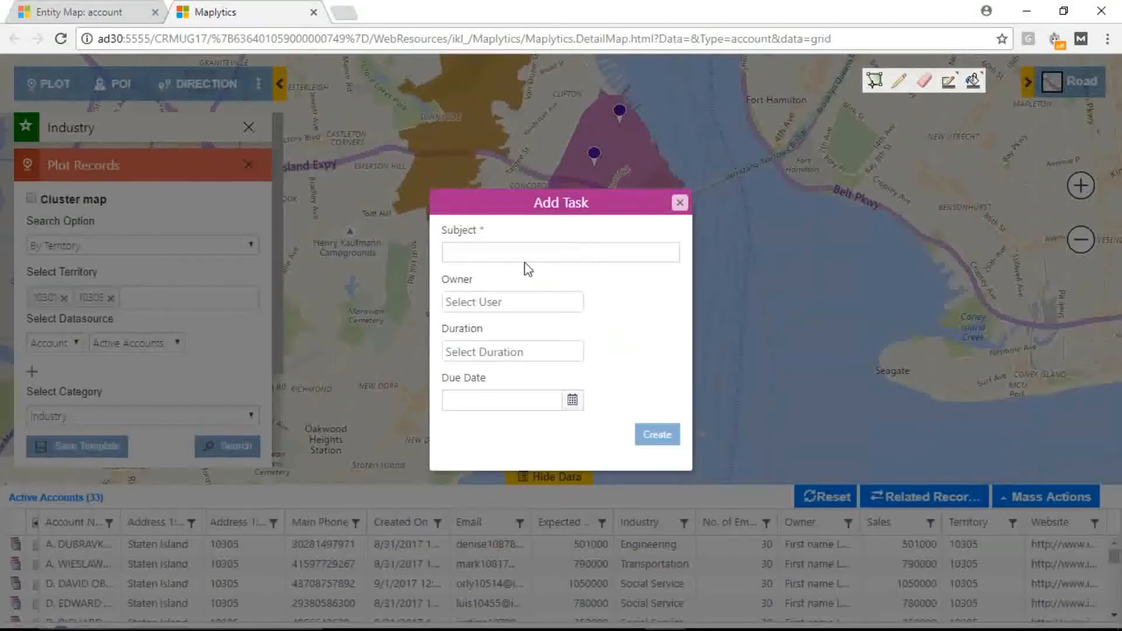
click(524, 253)
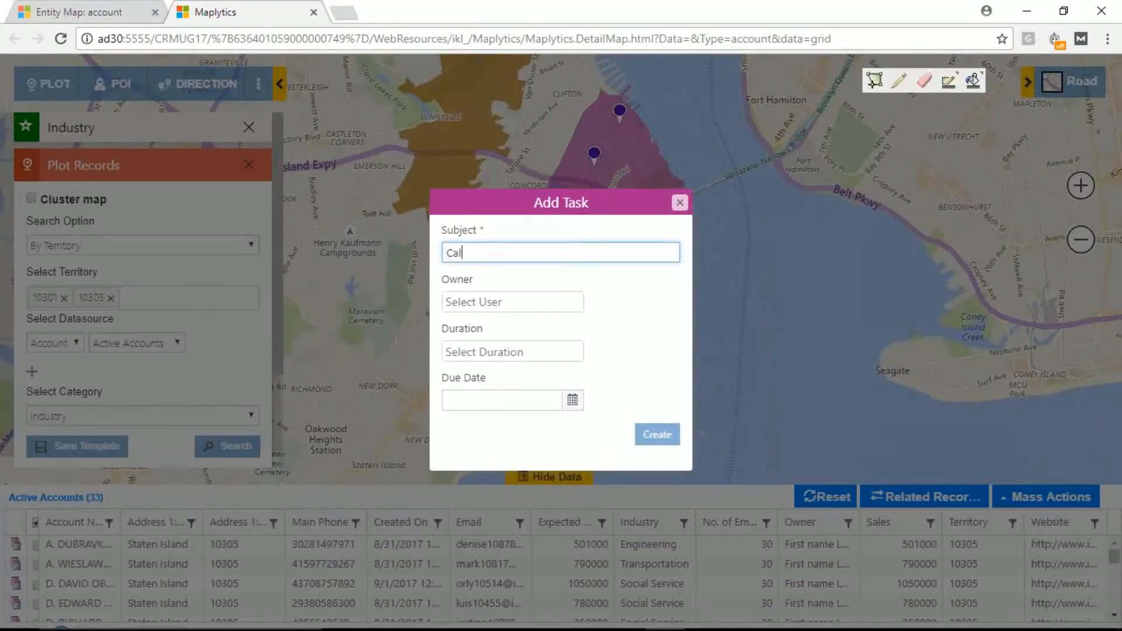
Step: Assign the task to the second listed user, set 45 minutes duration and due date September 14, 2017, and create it
click(506, 300)
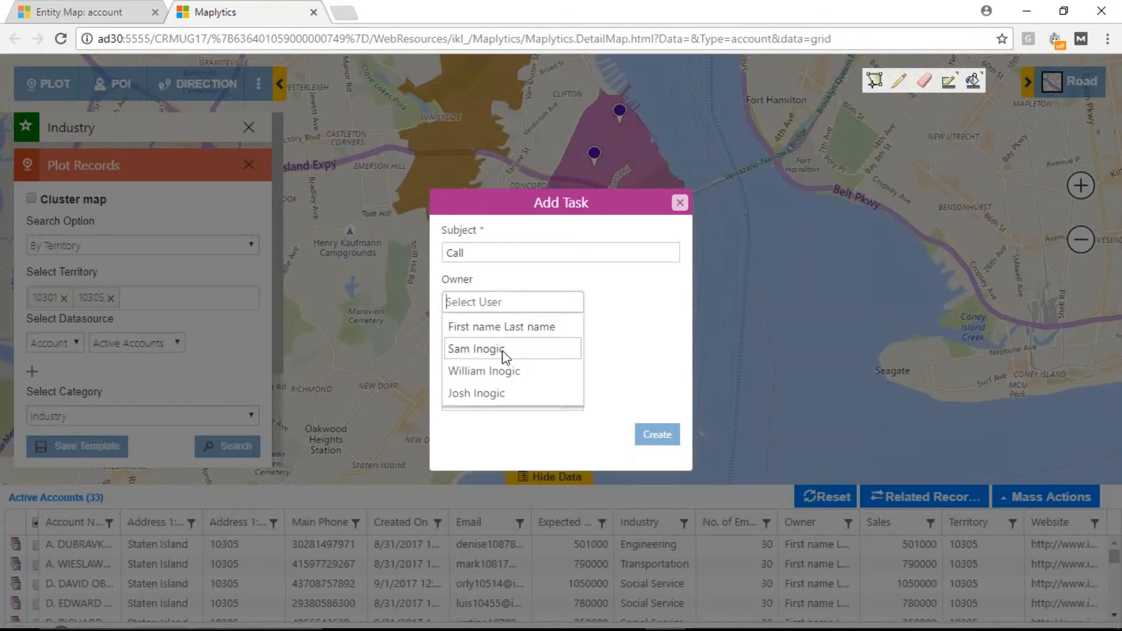
click(504, 350)
click(504, 353)
text(45 mi)
click(500, 381)
click(572, 399)
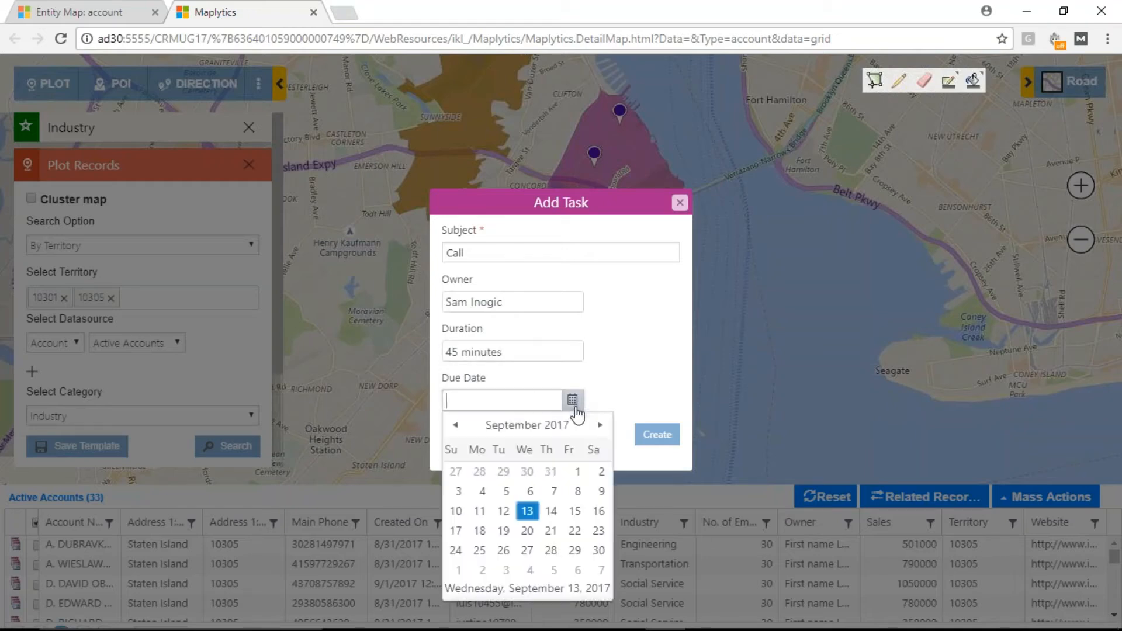
click(554, 512)
click(665, 439)
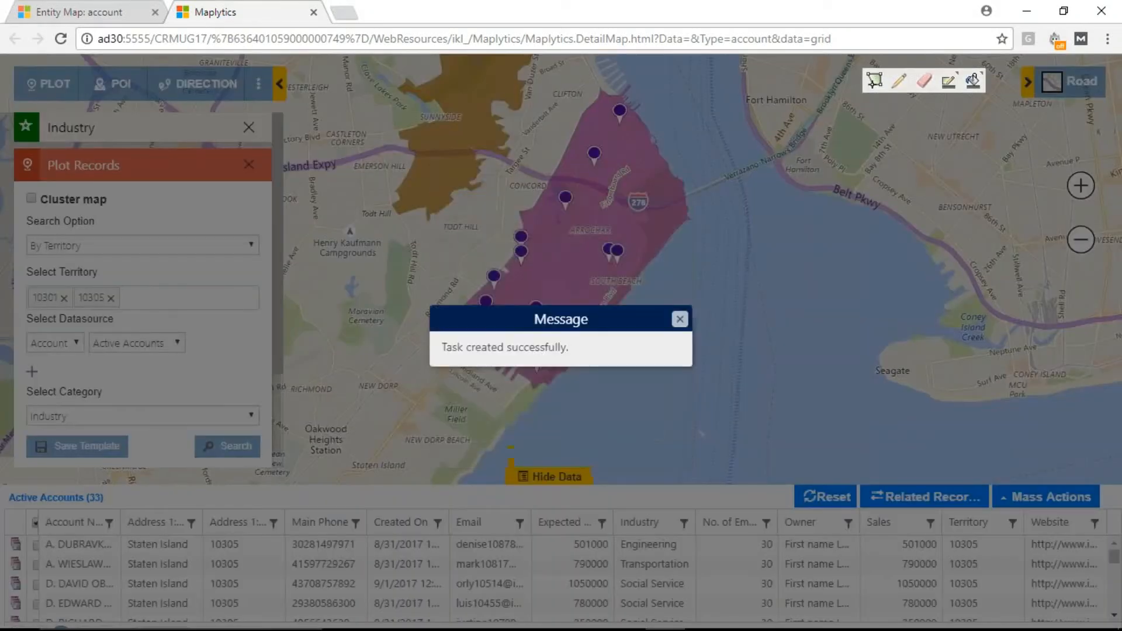
click(680, 319)
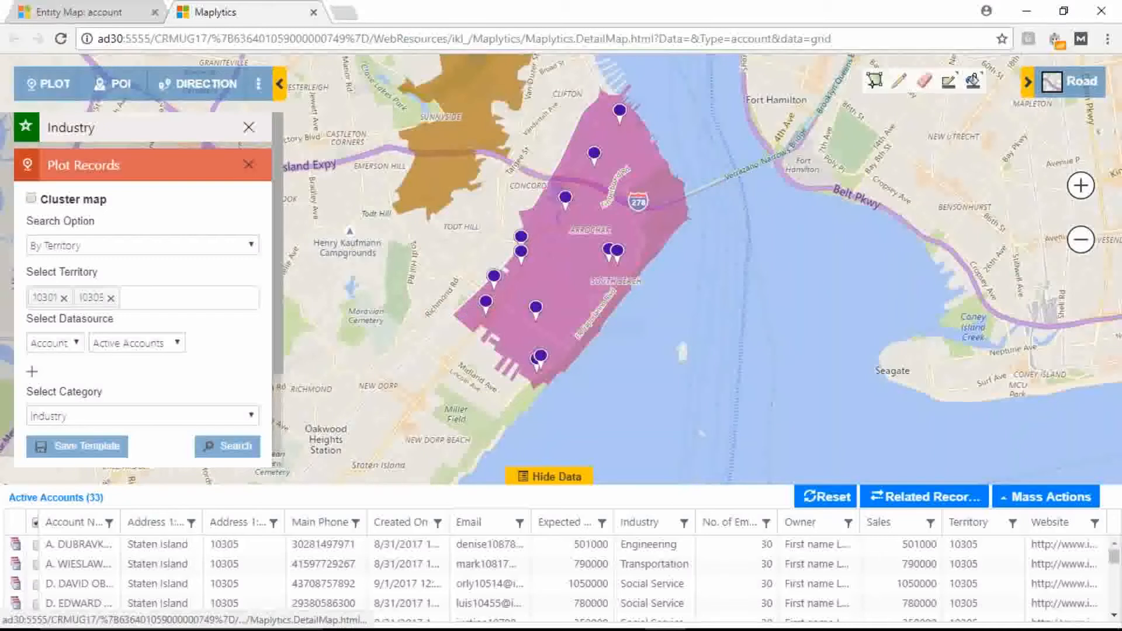
Step: Check the email templates offered by the Send Email mass action and close it without sending
click(1061, 502)
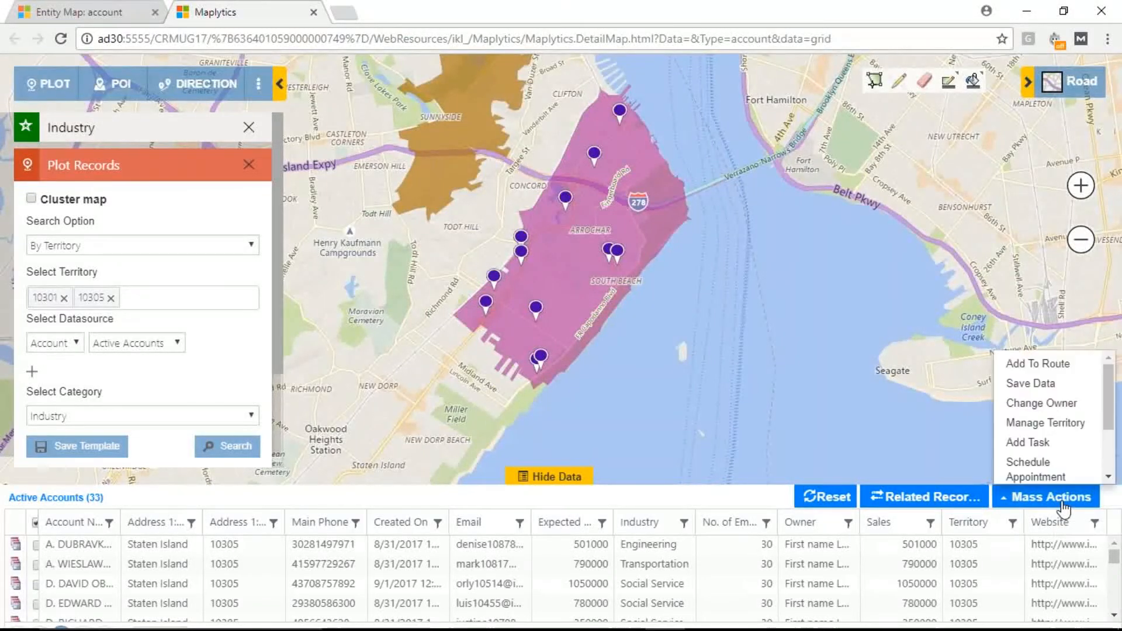
scroll(1052, 468, down, 2)
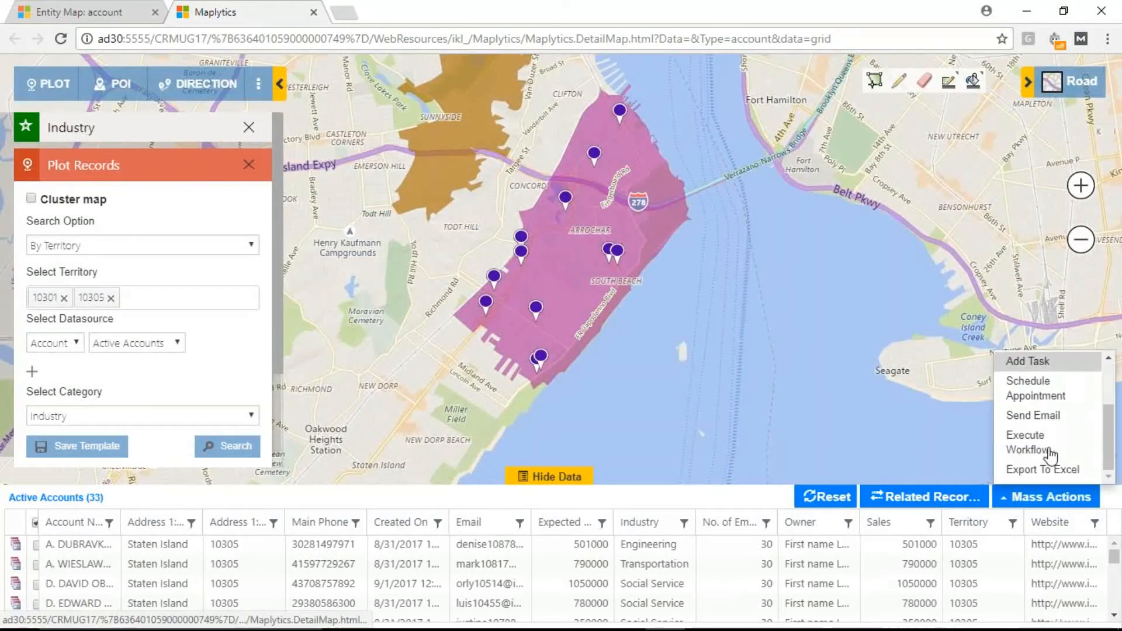
click(1039, 416)
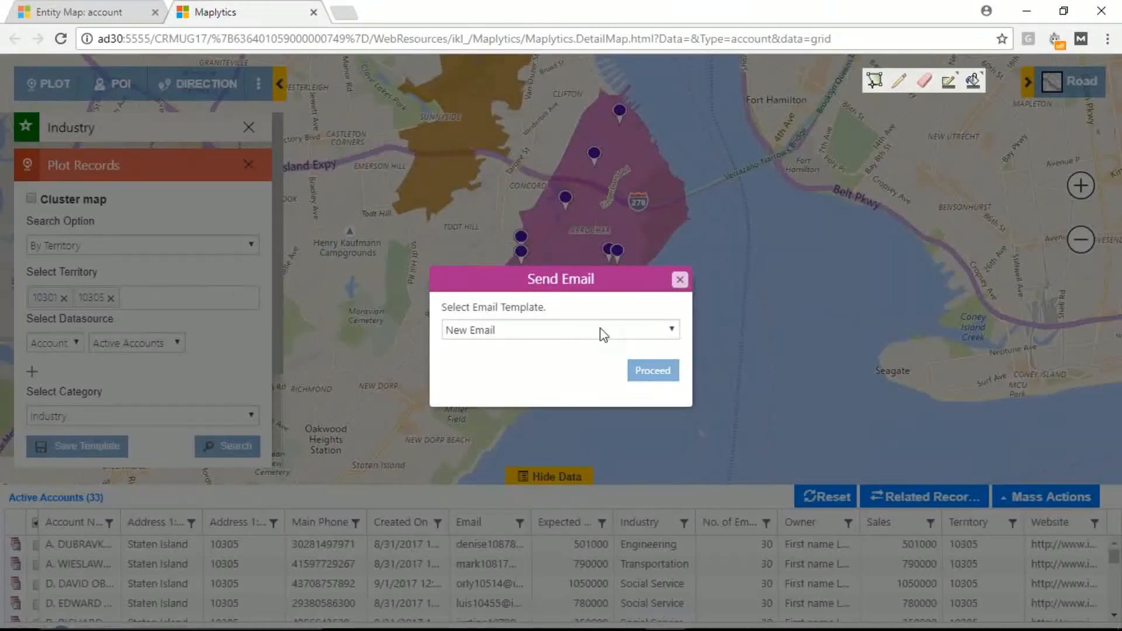
click(604, 333)
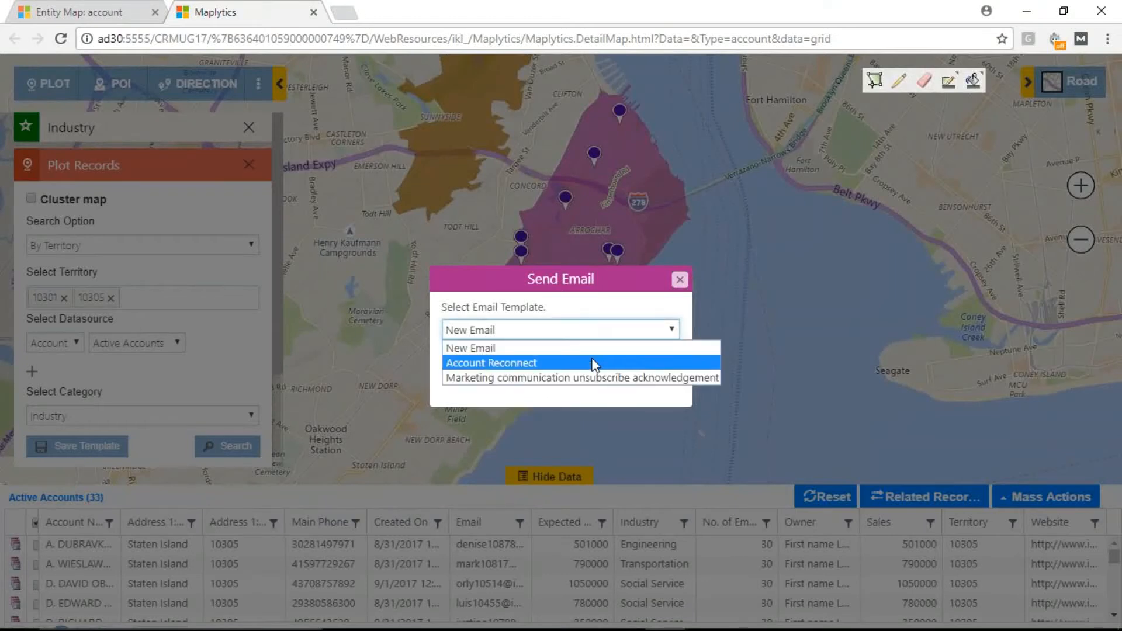
click(680, 280)
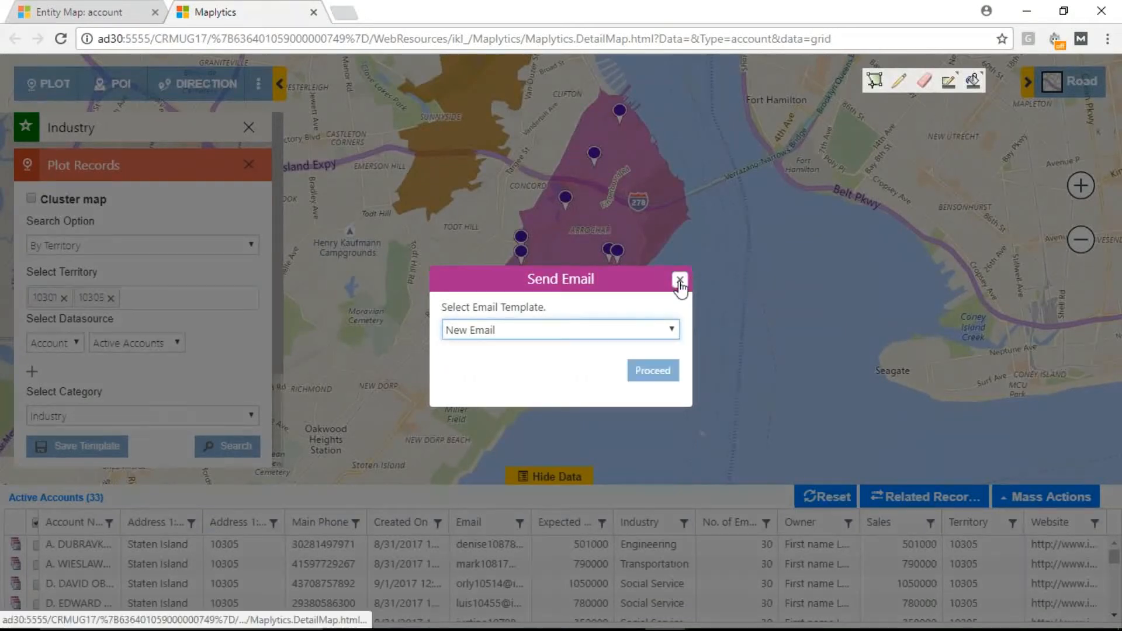
click(680, 280)
Step: Review the workflows offered by the Execute Workflow mass action, close it, and look over the remaining mass actions
click(1070, 504)
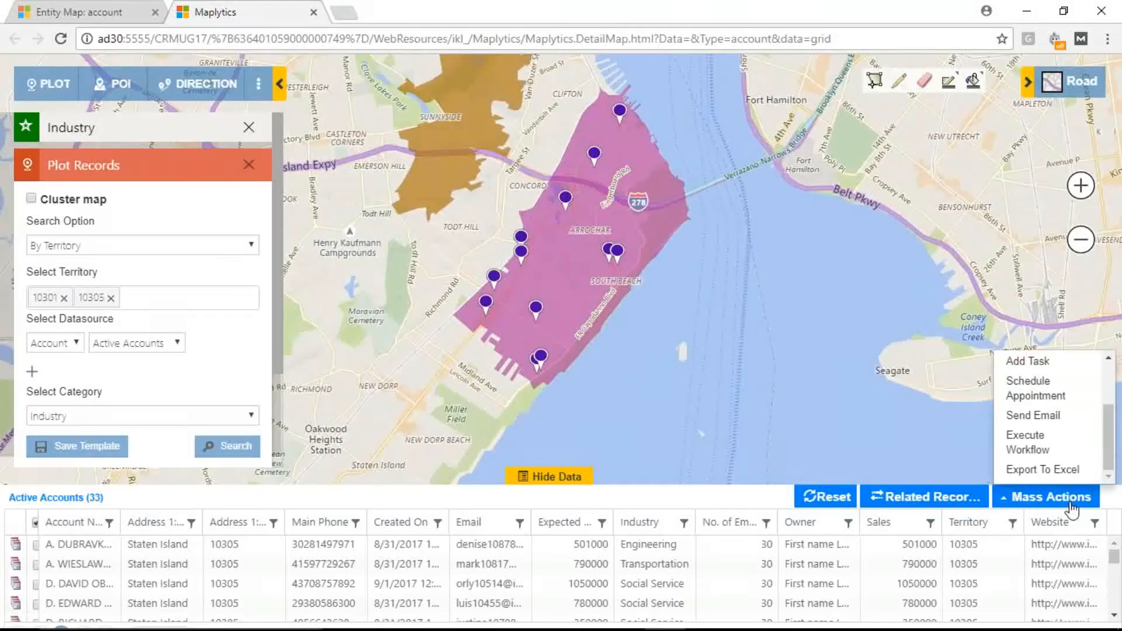
click(1039, 449)
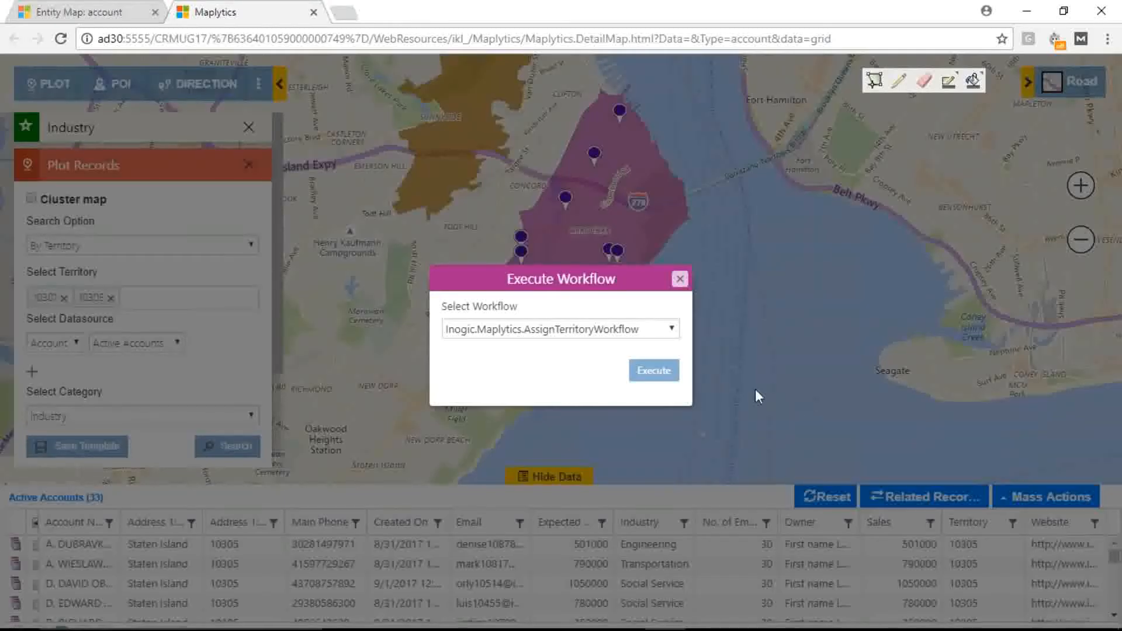
click(632, 331)
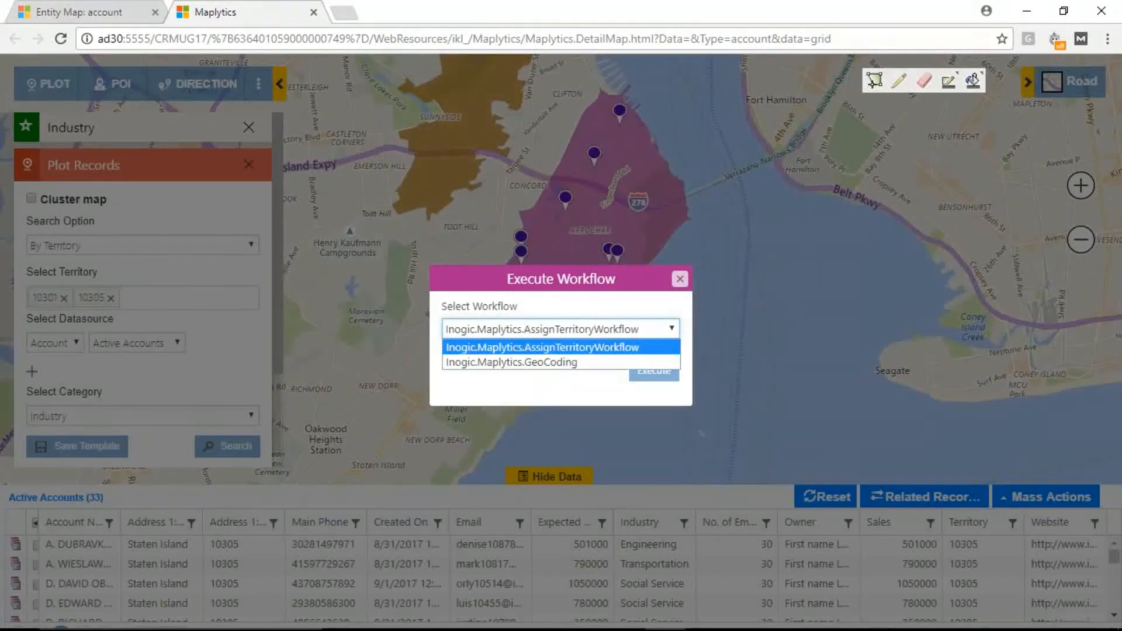
click(679, 280)
click(678, 279)
click(1046, 496)
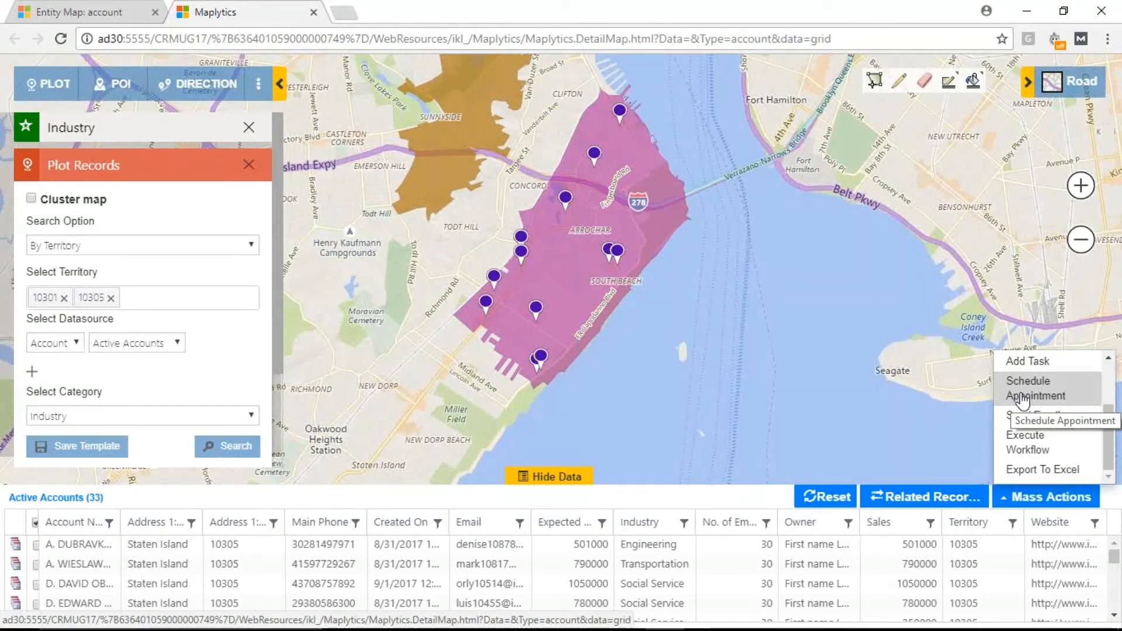
click(842, 376)
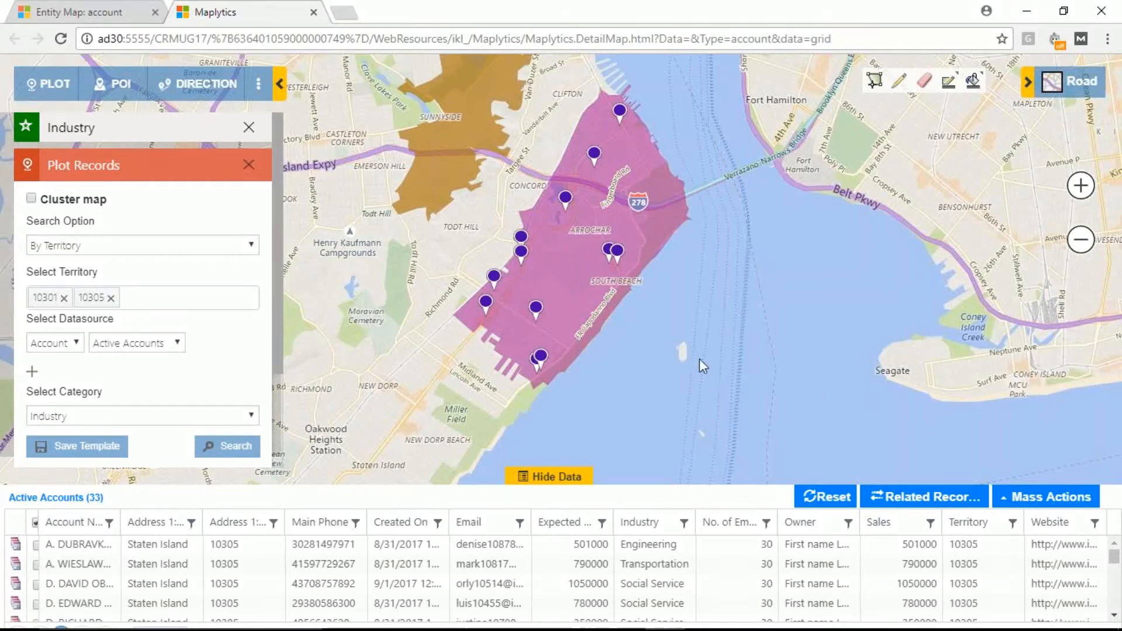
Step: Hide the data grid and examine the details and available actions on a Banking account's card in territory 10305
click(550, 476)
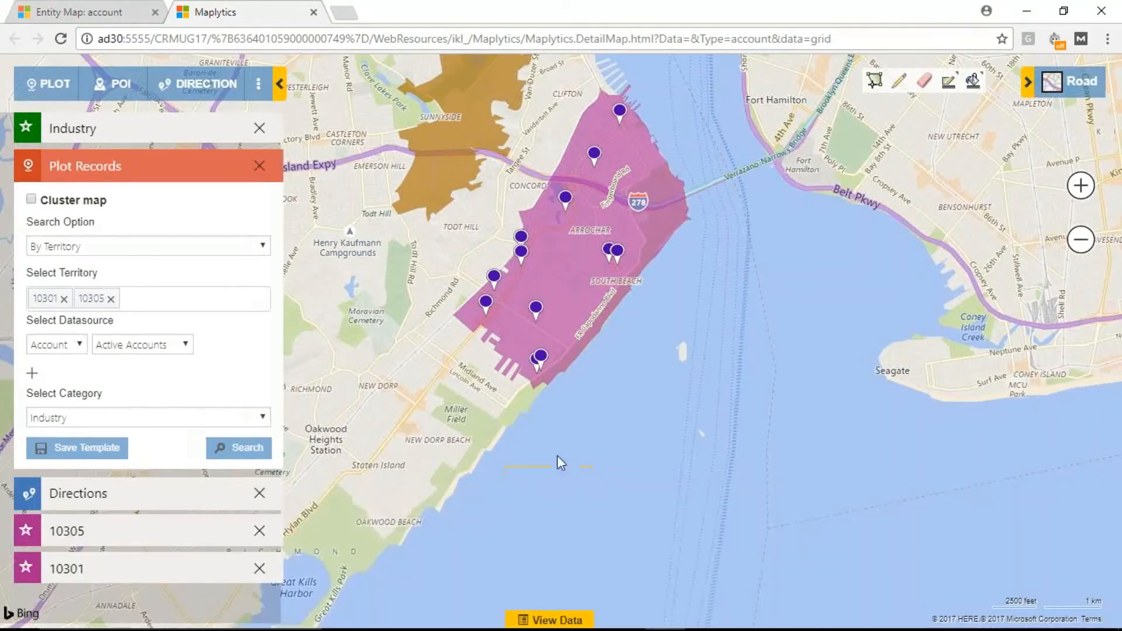
click(566, 198)
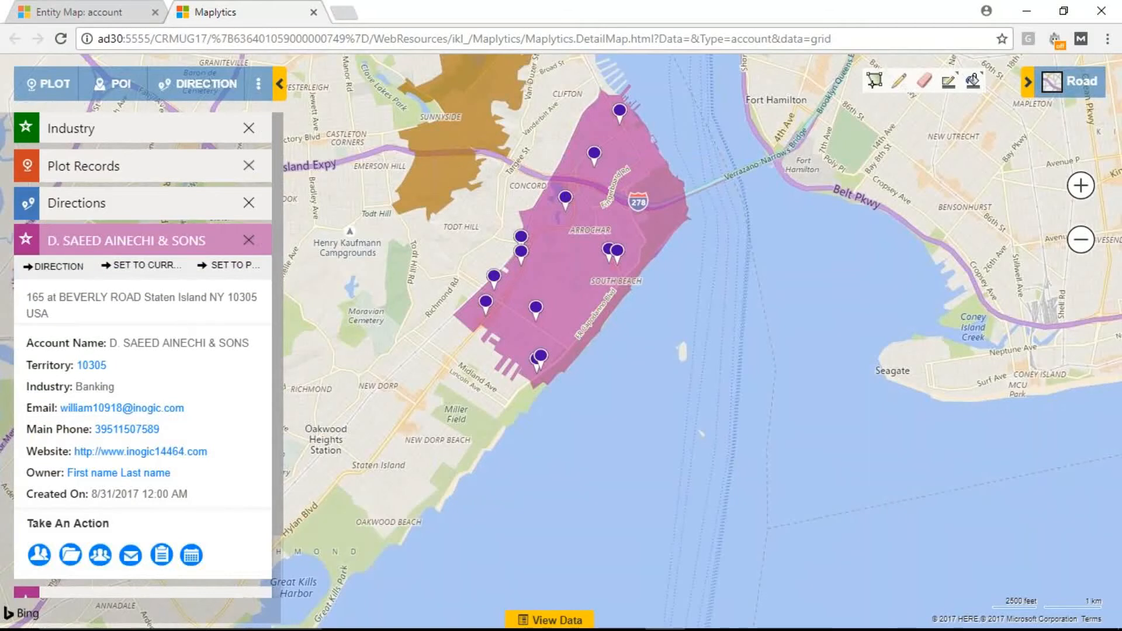
drag(33, 343, 105, 342)
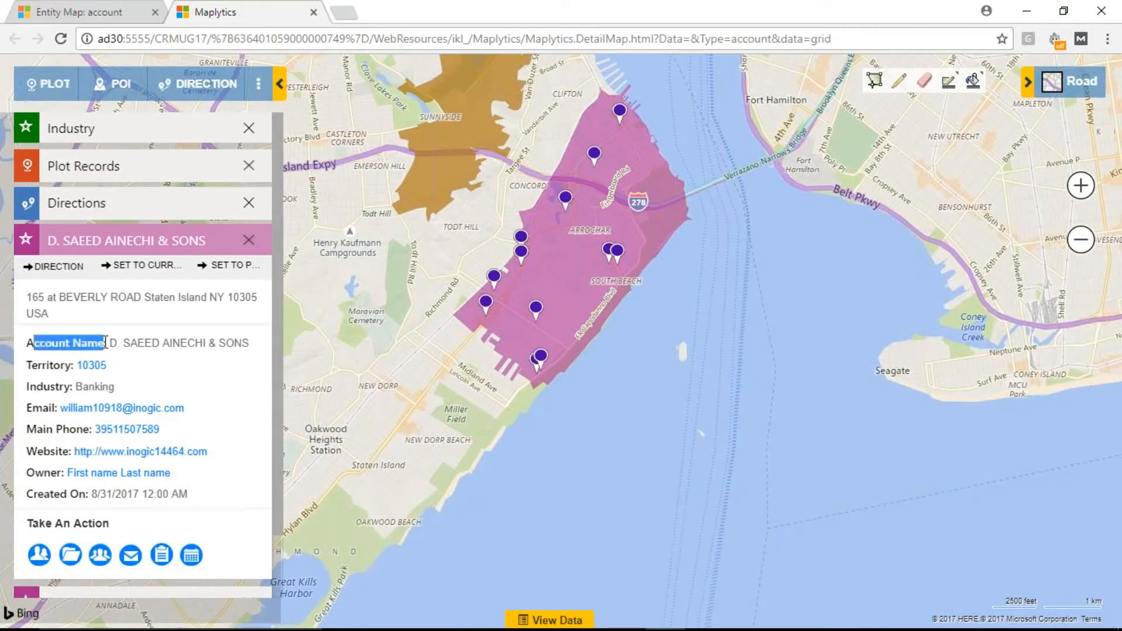
click(44, 363)
drag(38, 387, 47, 388)
drag(39, 343, 187, 491)
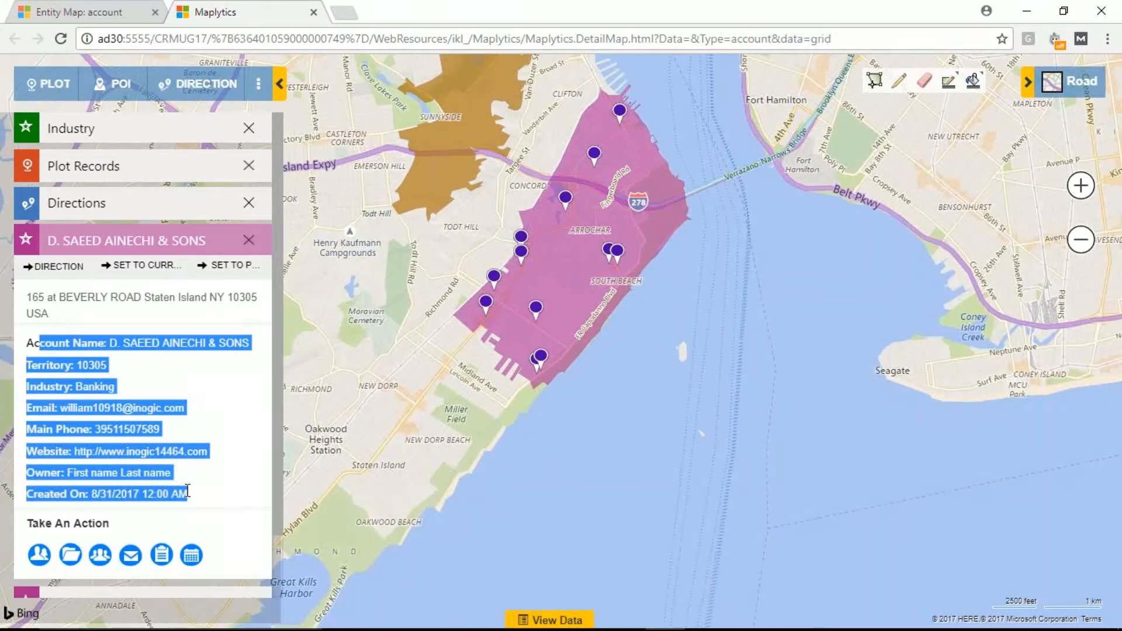
scroll(229, 412, down, 2)
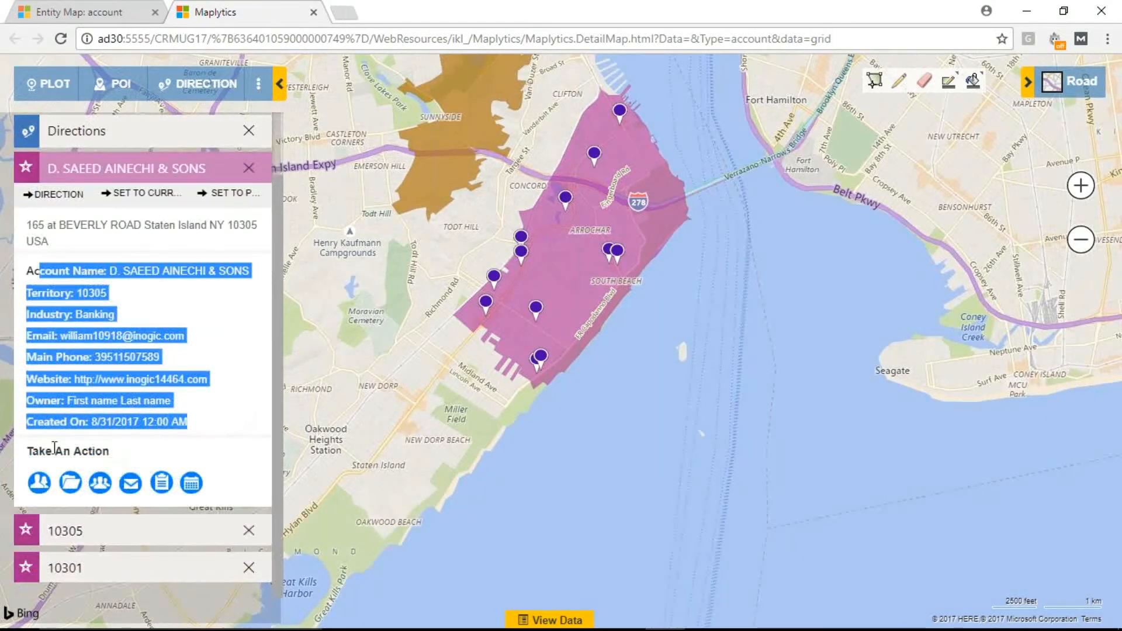
drag(27, 451, 110, 451)
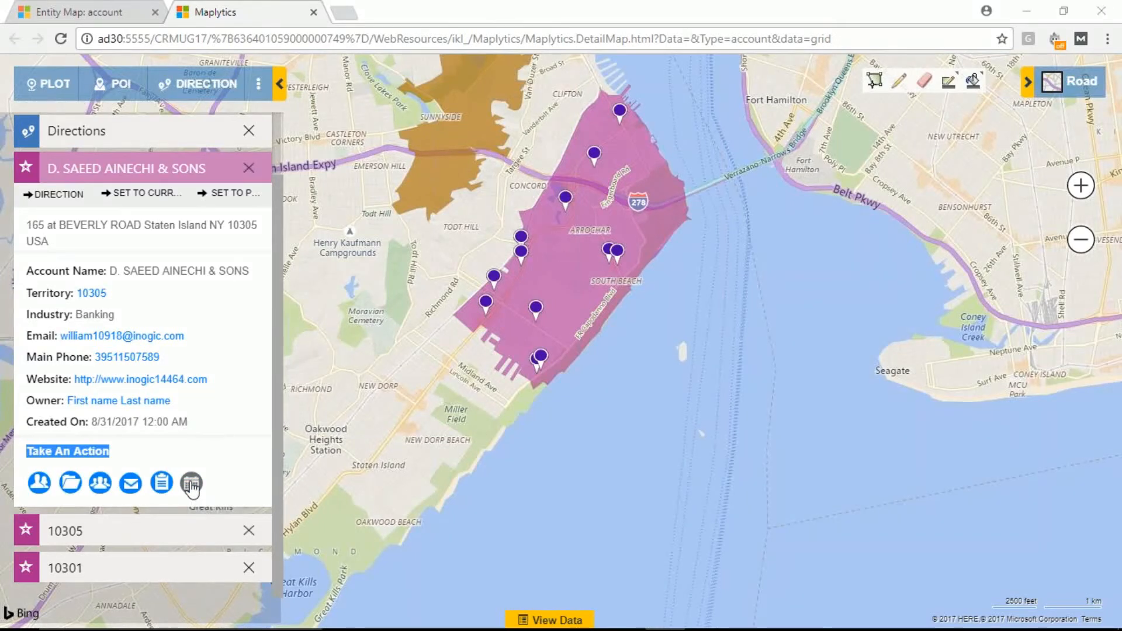
Step: View a new appointment form from the Banking account's card and close it without saving
click(191, 484)
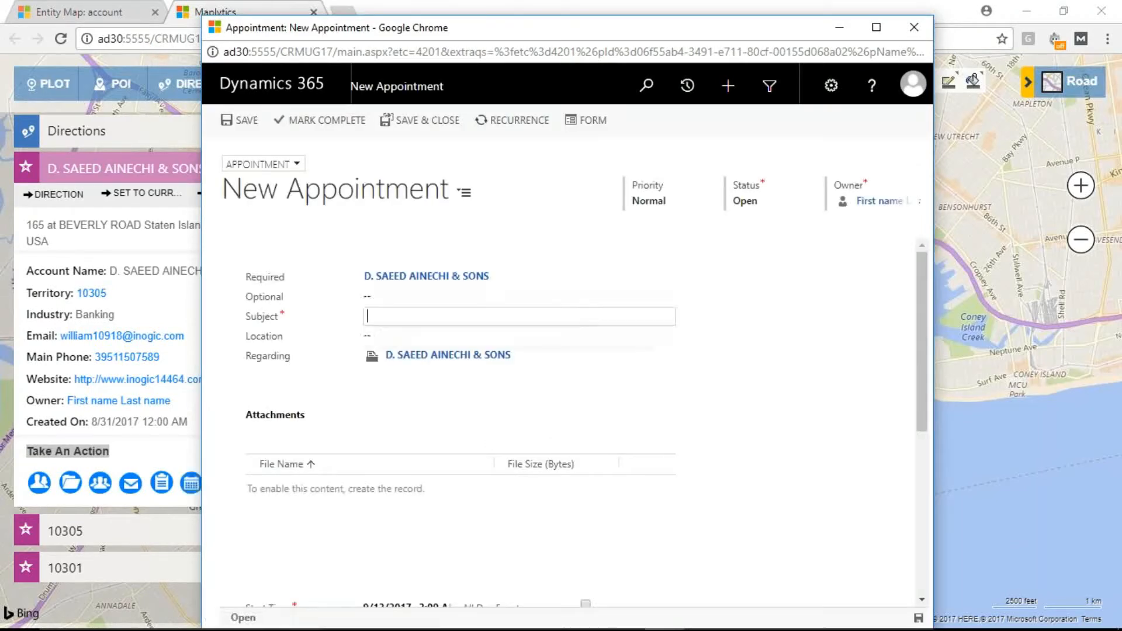
click(387, 315)
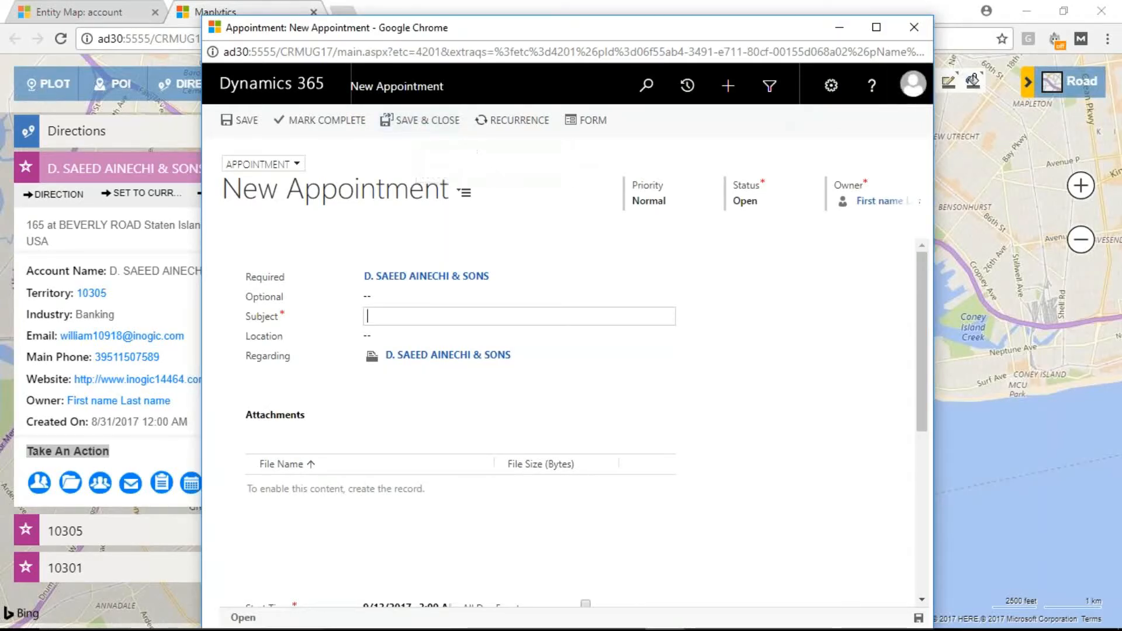
click(923, 31)
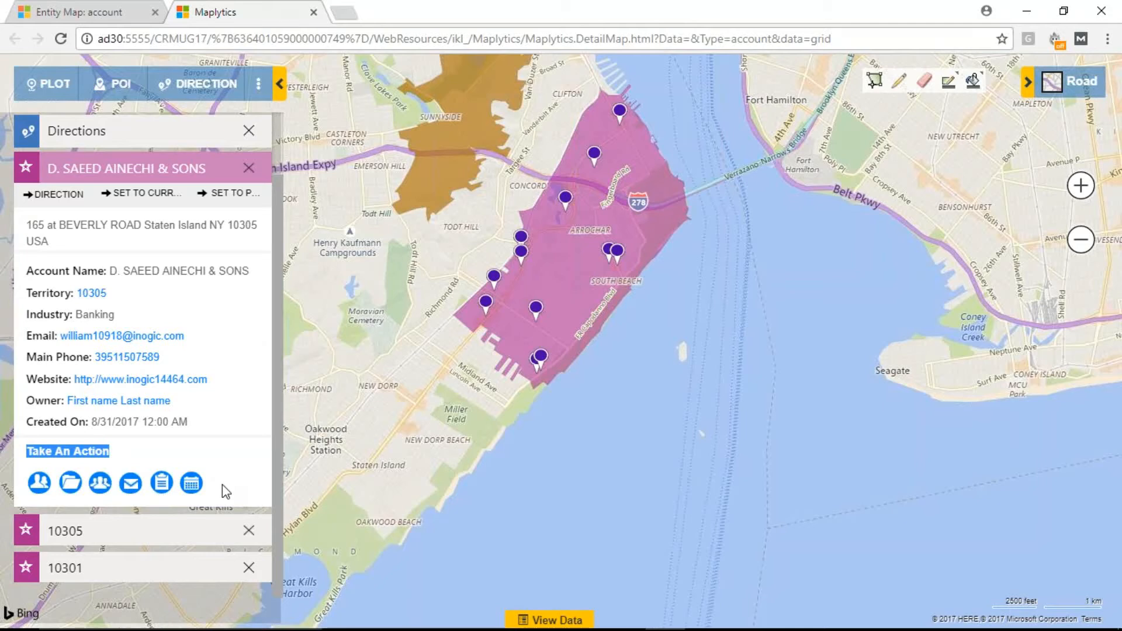
Step: Switch to the account entity map in Dynamics 365 and review its configured Tooltip Card Actions
click(116, 4)
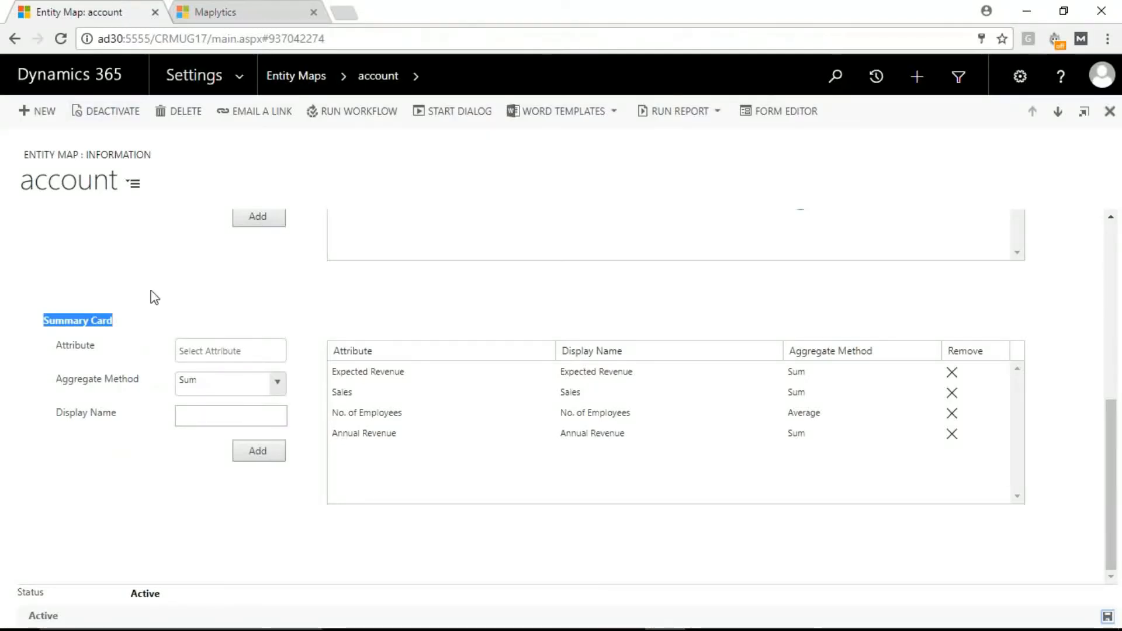
scroll(151, 295, up, 4)
drag(140, 325, 42, 323)
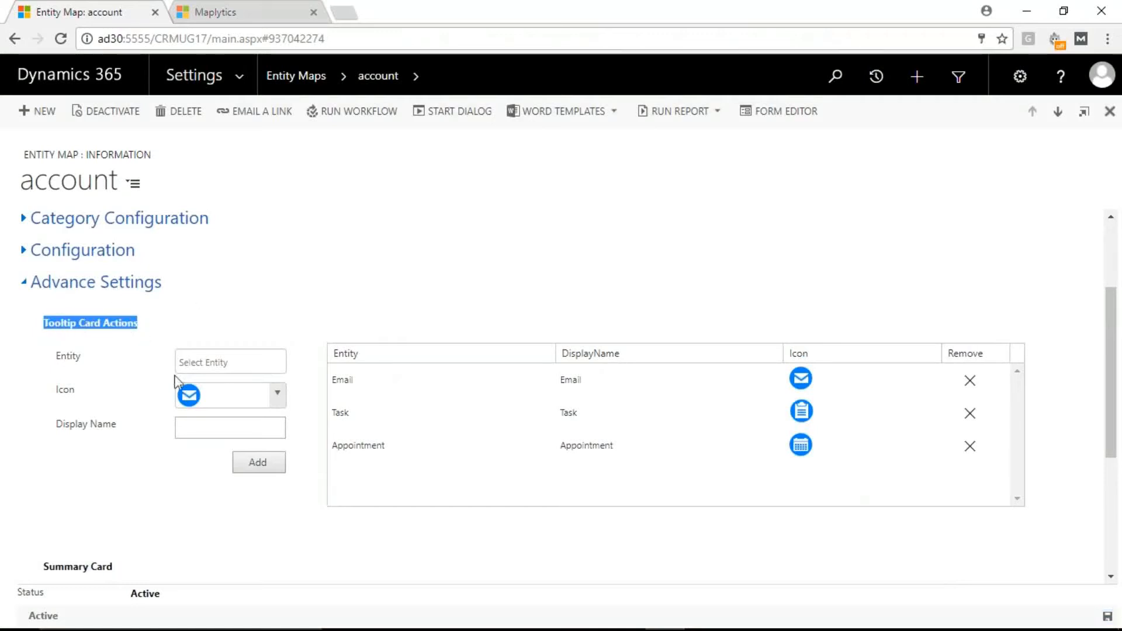
click(376, 449)
click(359, 409)
click(339, 380)
Step: Add a Letter tooltip card action with the floppy disk icon and save the entity map
click(204, 360)
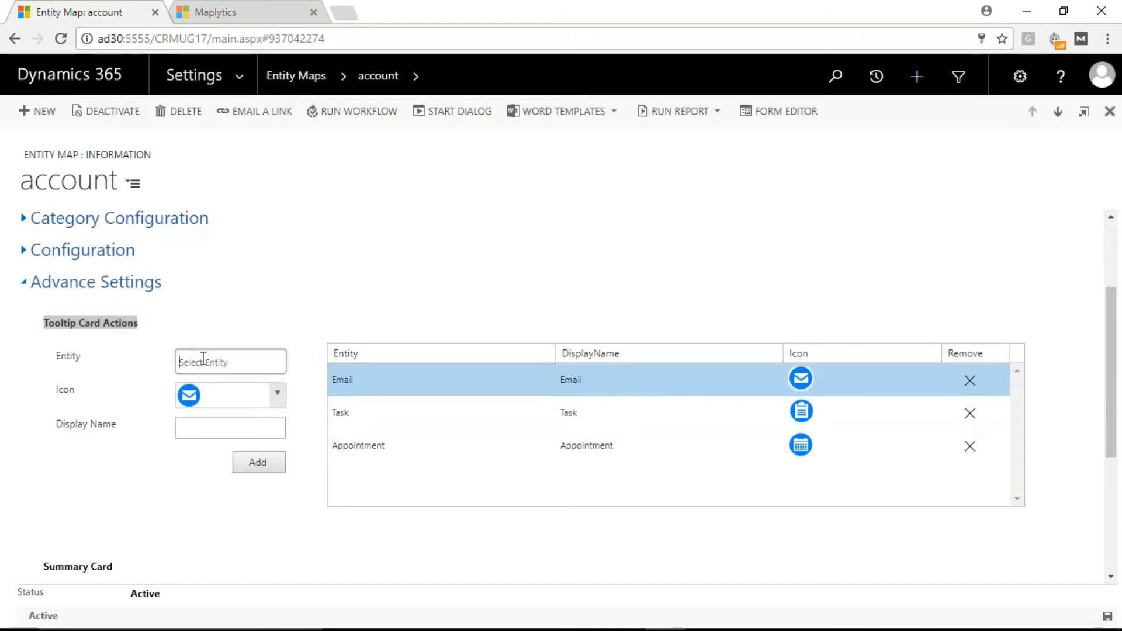
text(le)
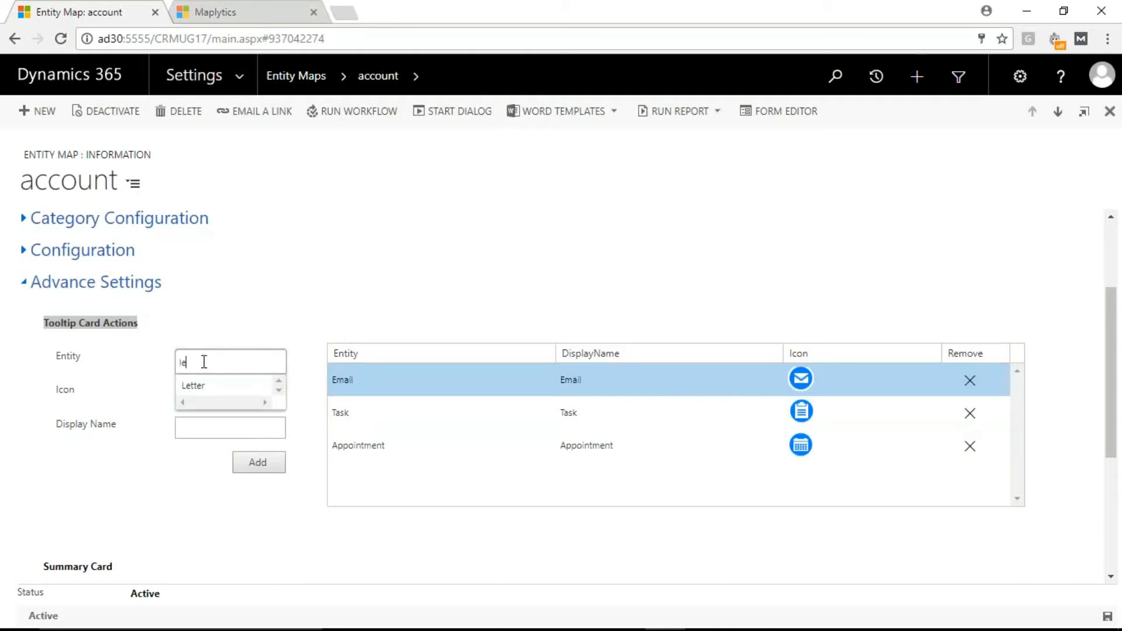
click(192, 385)
click(277, 395)
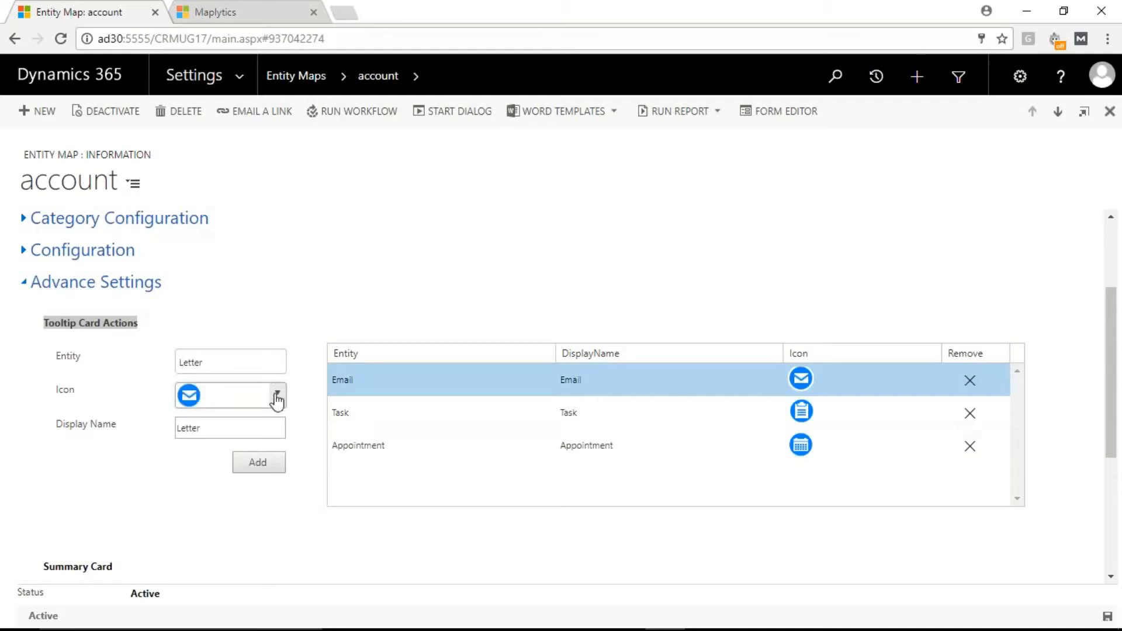
click(277, 397)
scroll(236, 453, down, 2)
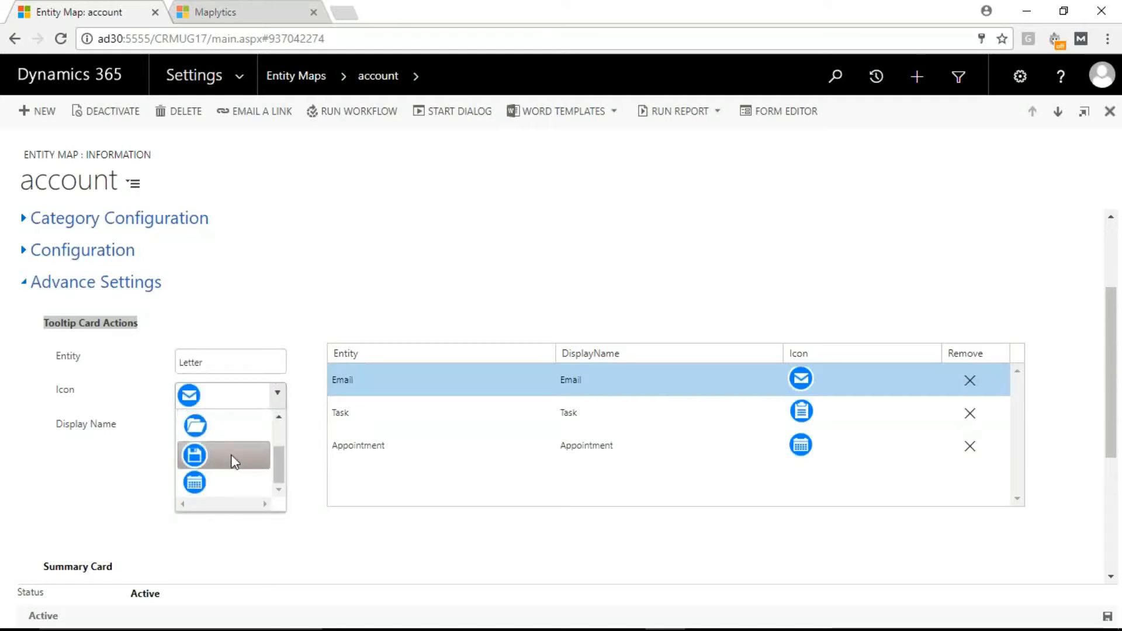
click(234, 461)
click(250, 464)
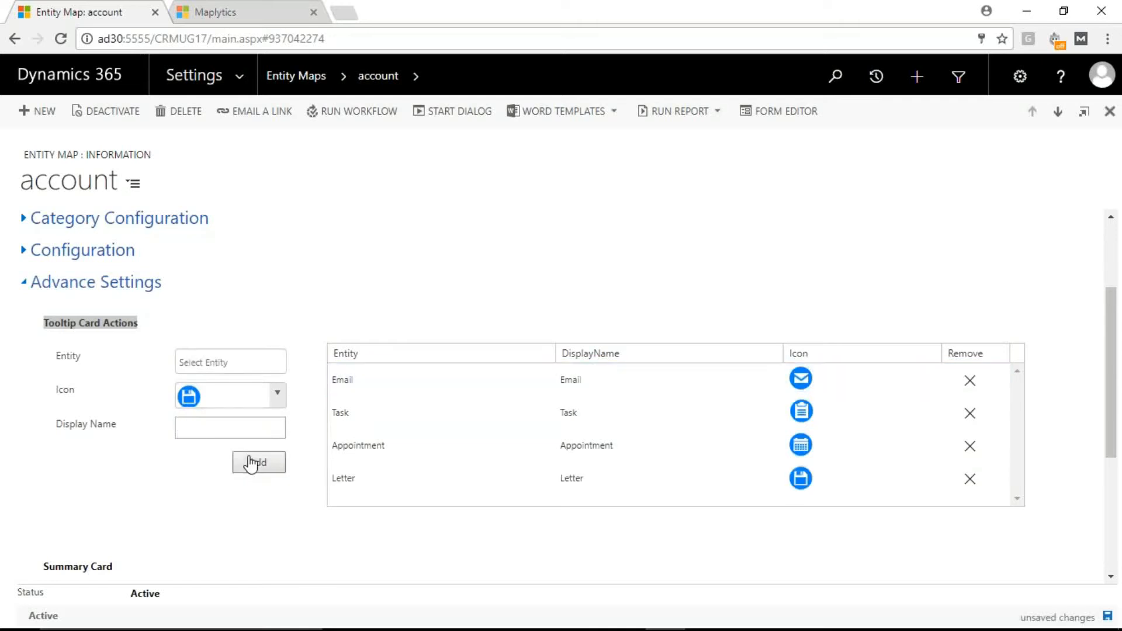
click(1108, 617)
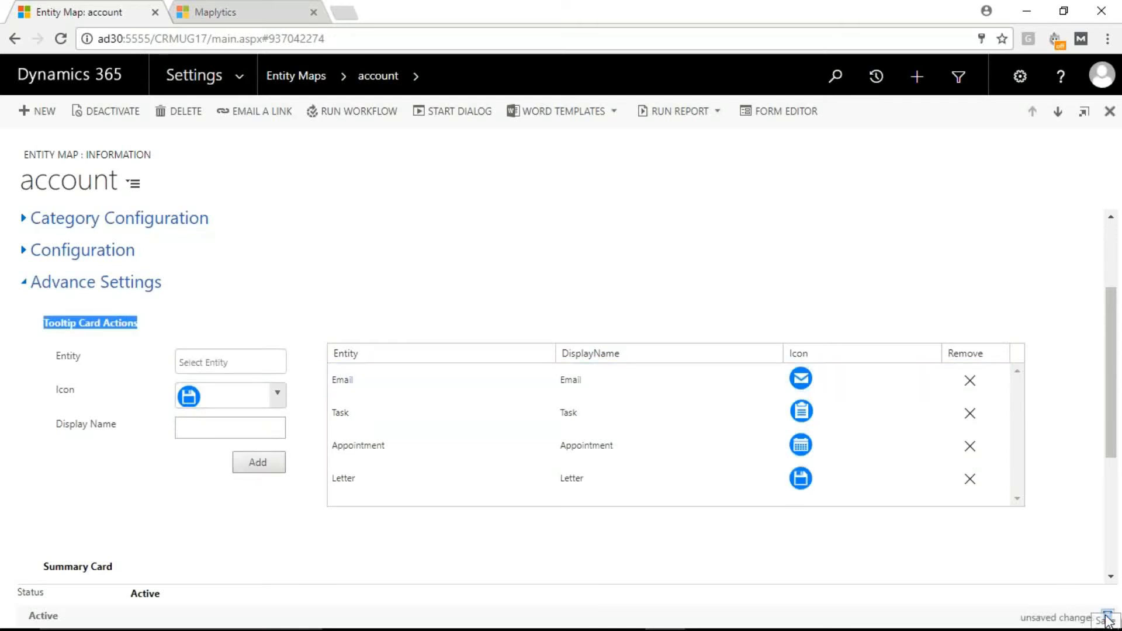
Step: Switch back to Maplytics, reload the map, and plot the Active Account - Staten Island view by location
click(221, 7)
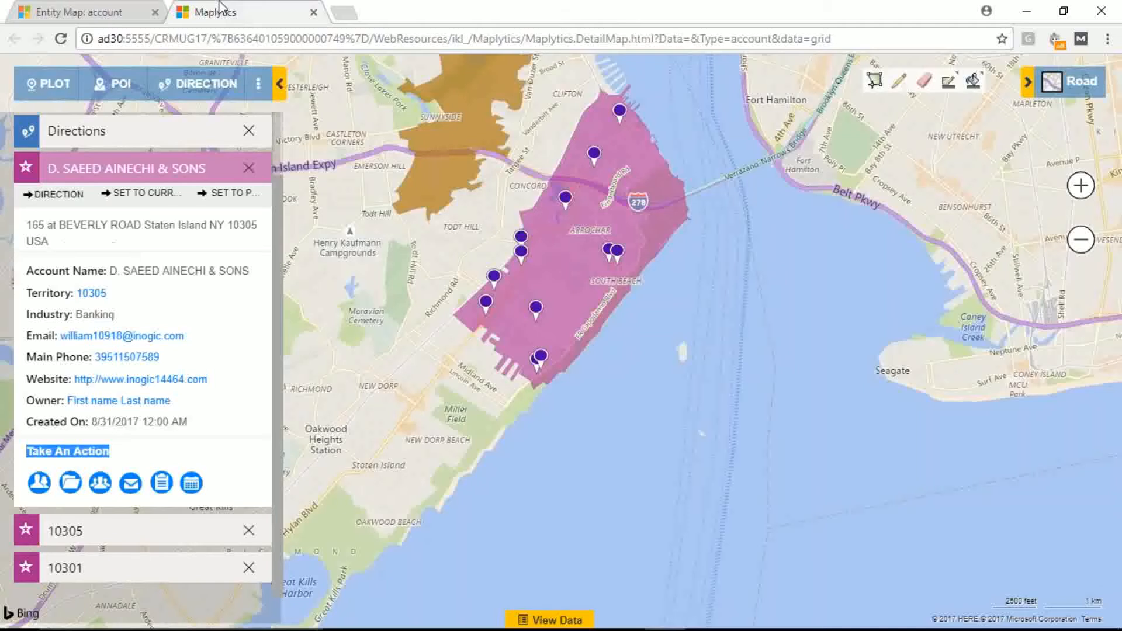
click(244, 39)
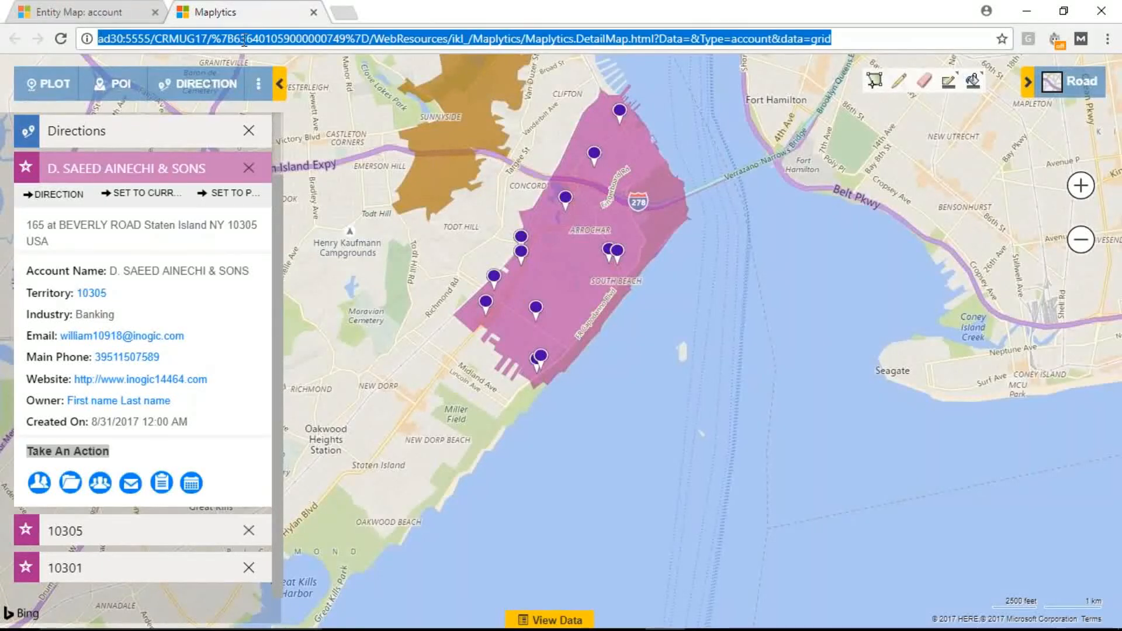
key(Return)
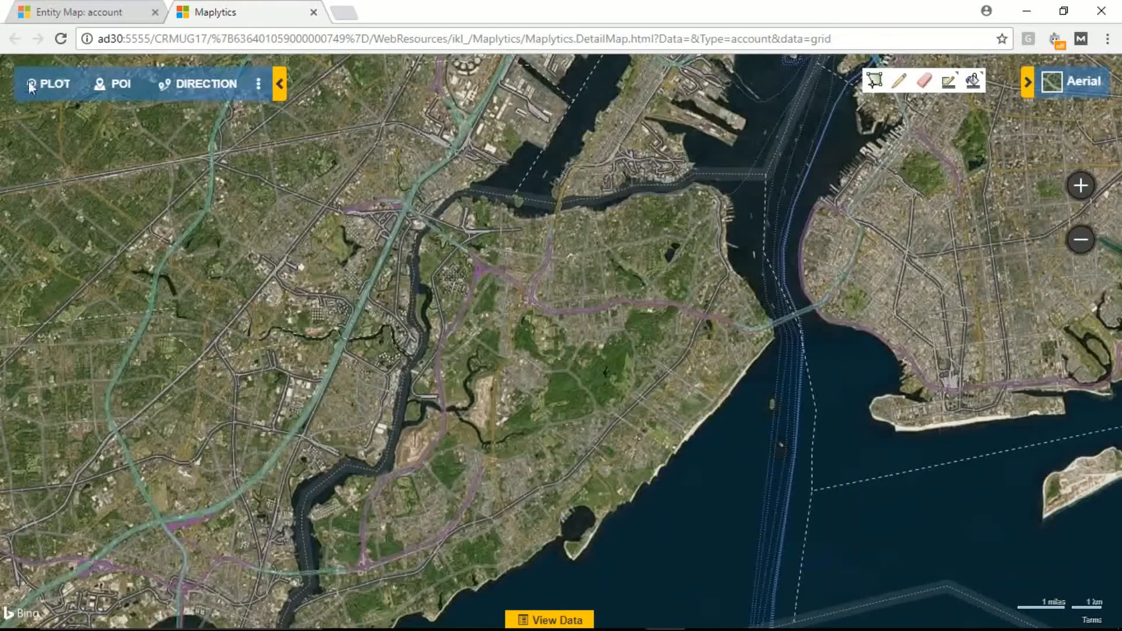
click(39, 87)
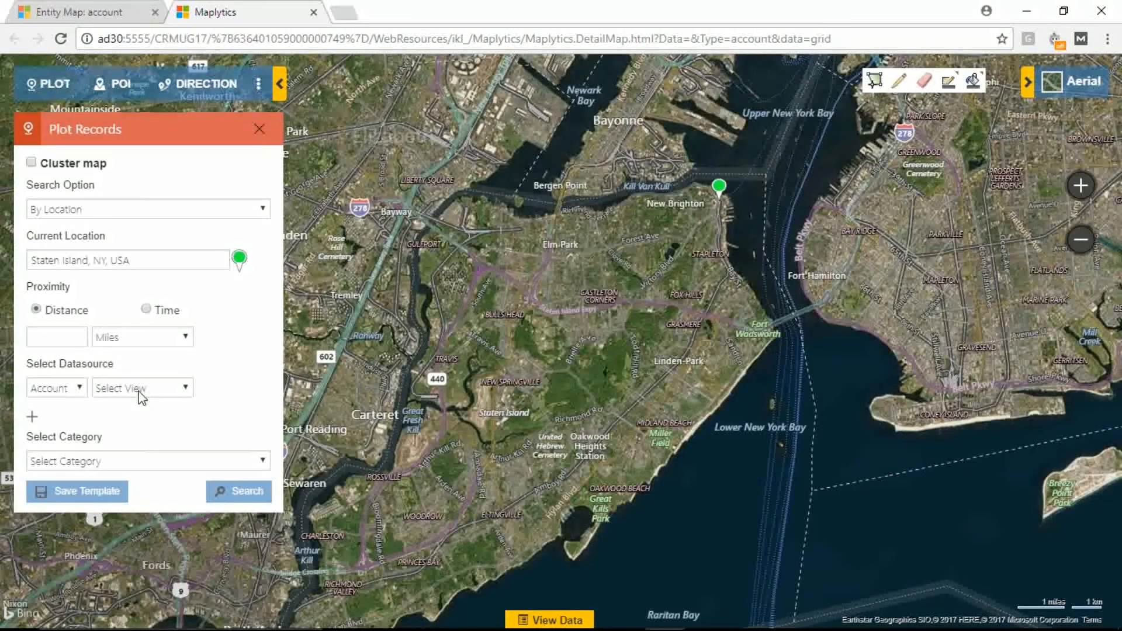
click(139, 390)
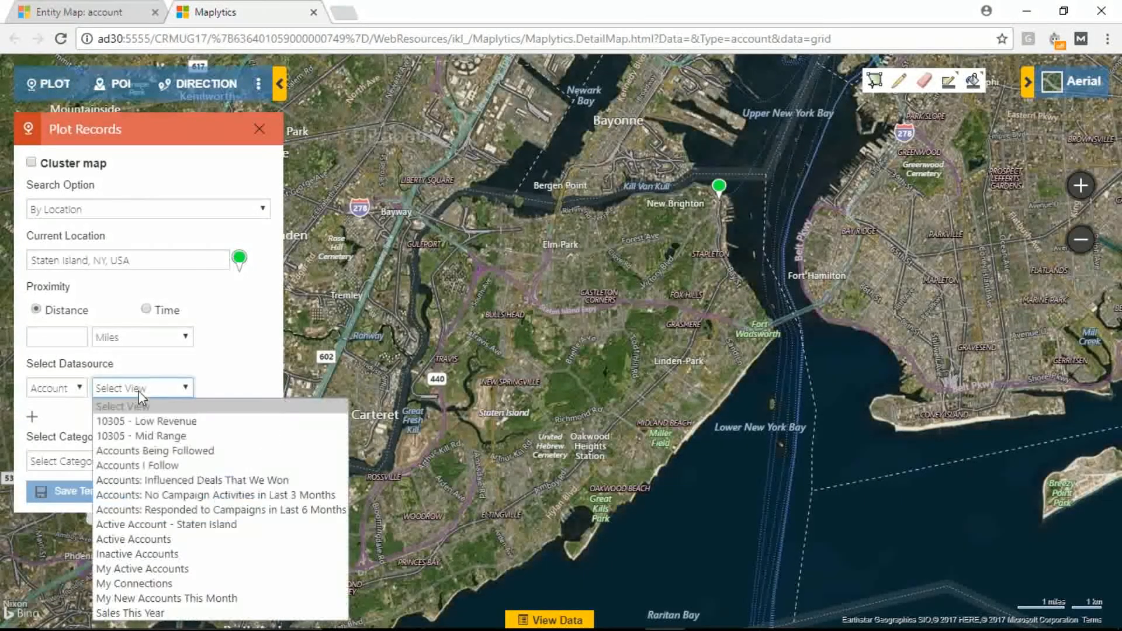
click(158, 524)
click(251, 492)
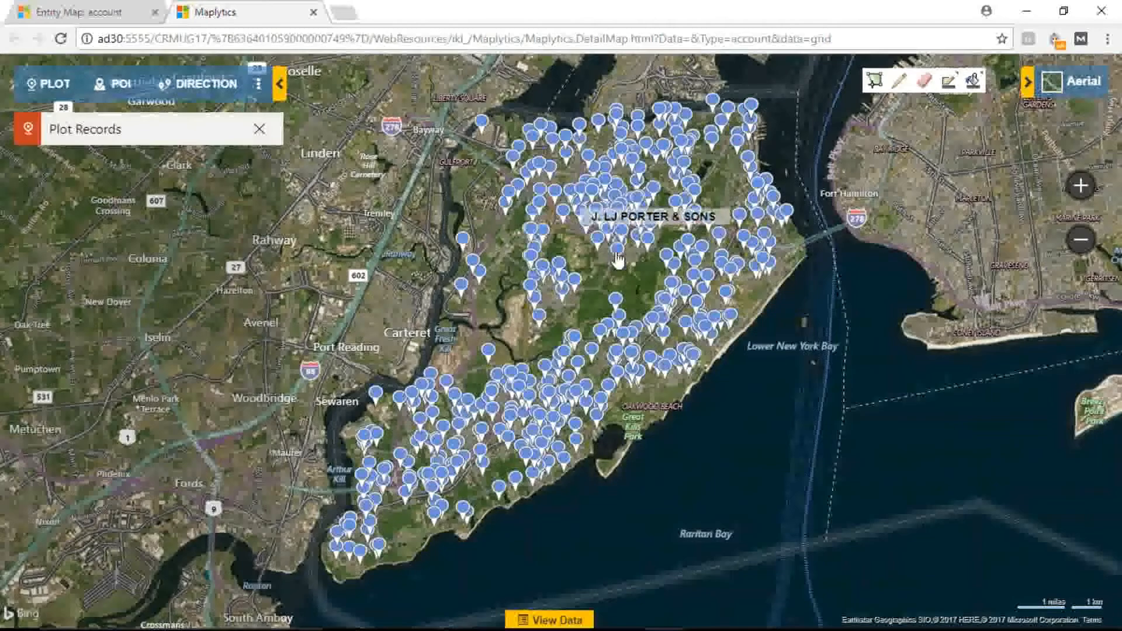
Step: Open the card of a plotted Transportation account in territory 10314 and start a new Letter from it
click(618, 258)
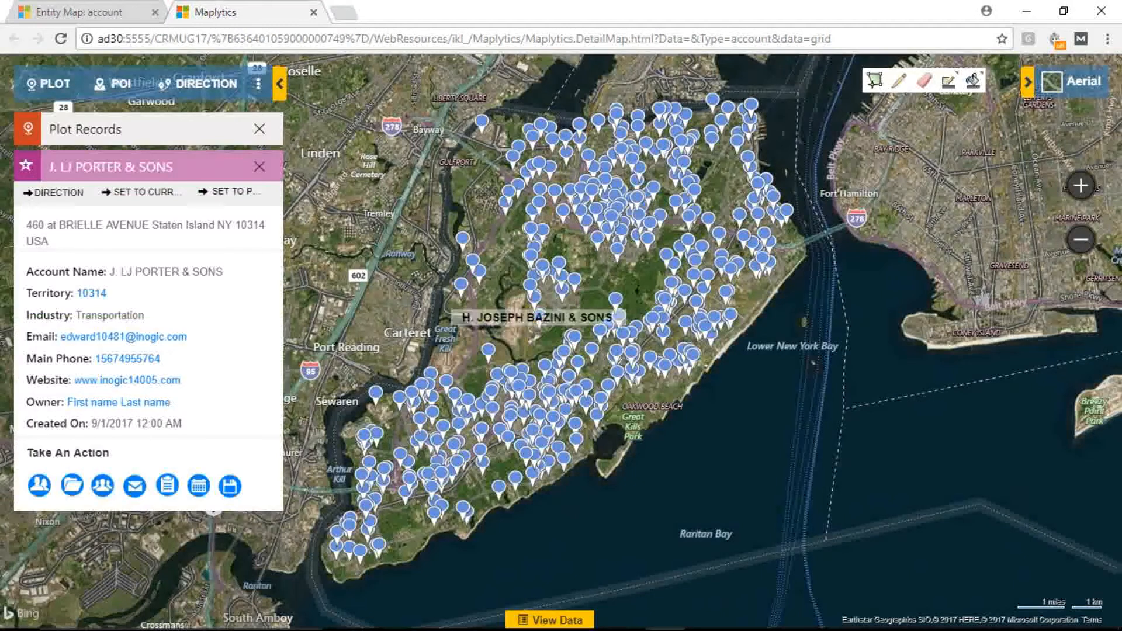
click(230, 490)
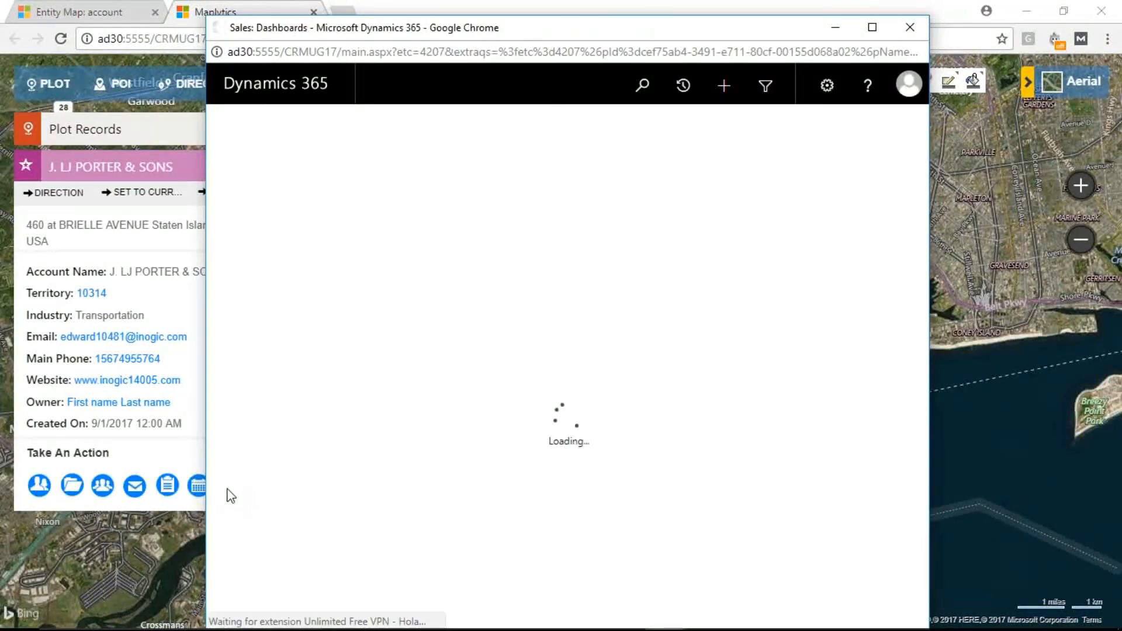
Step: Look over the new Letter form started for the account and close it without saving
drag(206, 331, 282, 323)
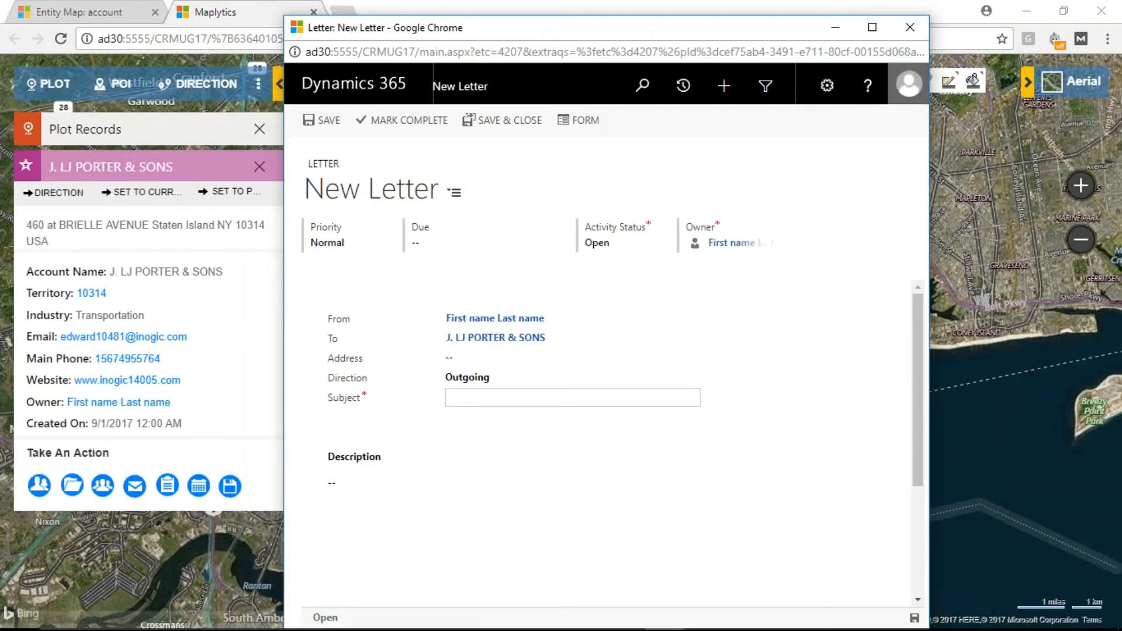
click(909, 28)
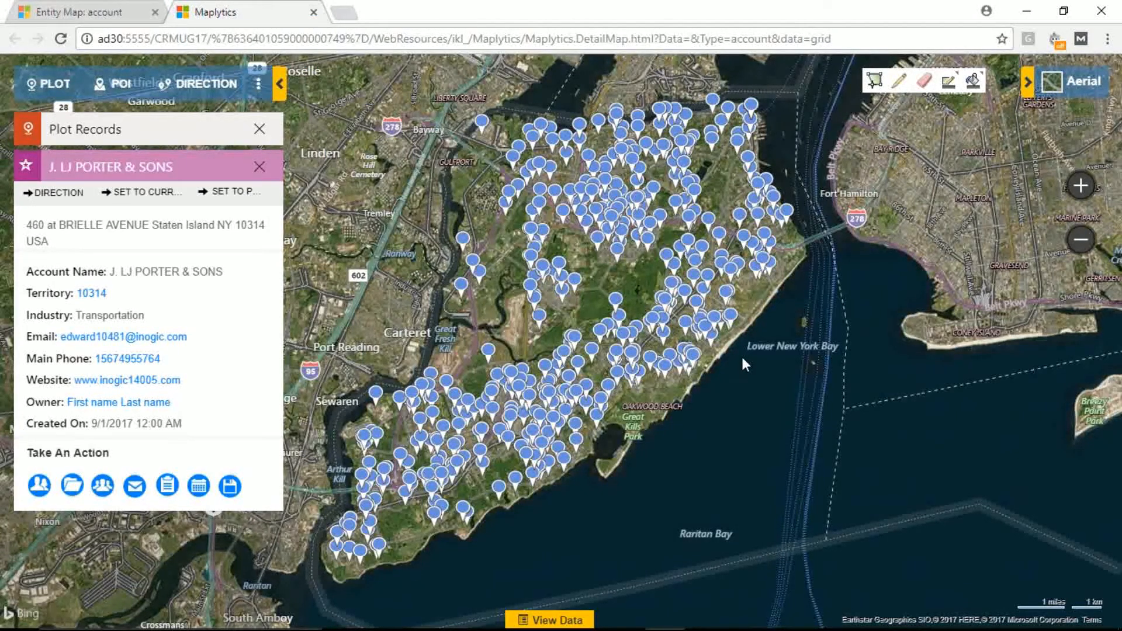
Step: Switch to Dynamics 365, go to the Accounts list in Sales, and open the account heat map
click(84, 12)
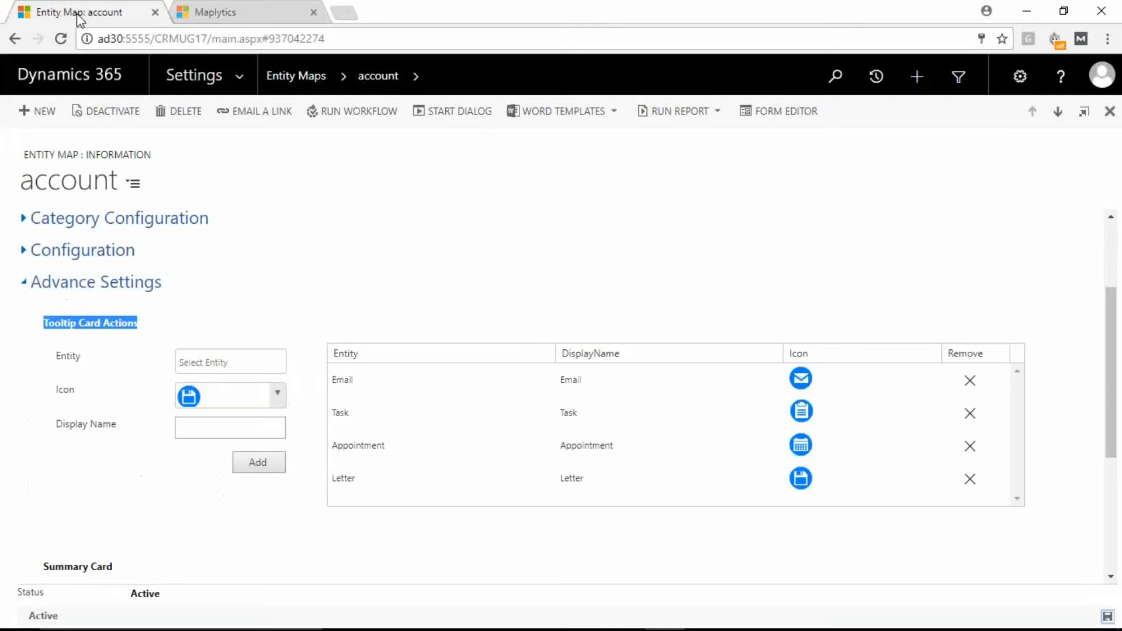
click(237, 79)
click(104, 132)
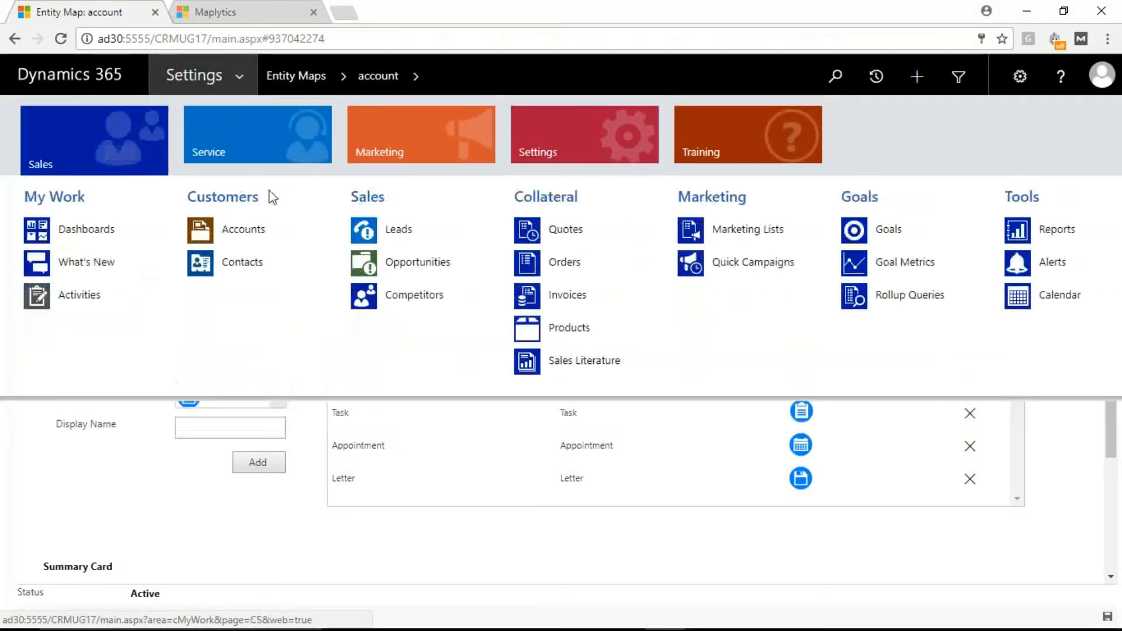
click(283, 229)
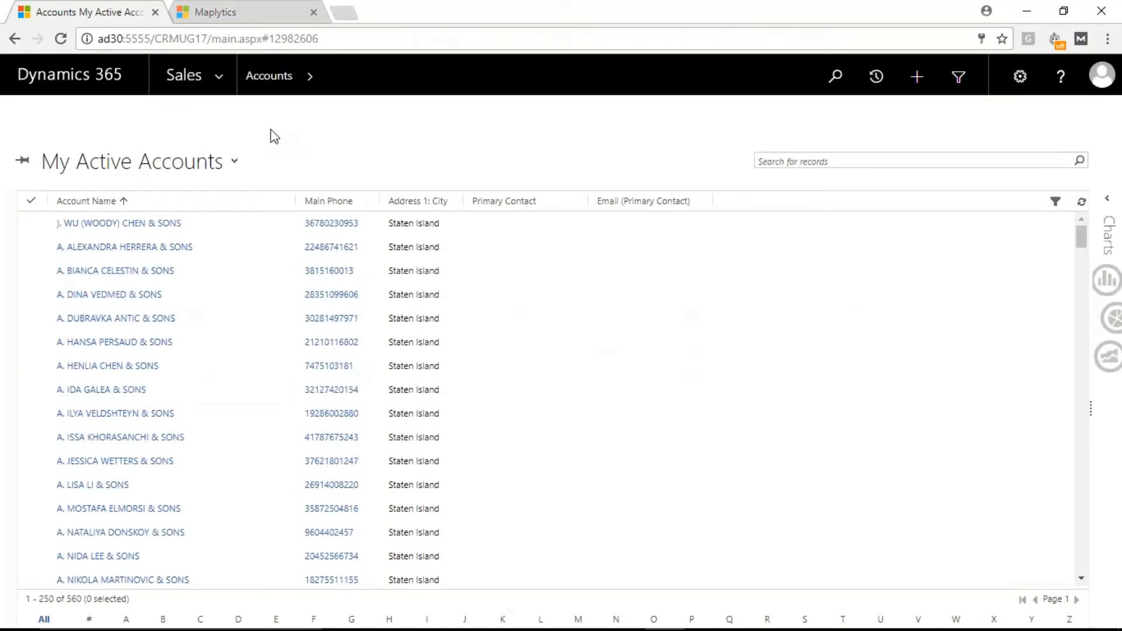
click(270, 112)
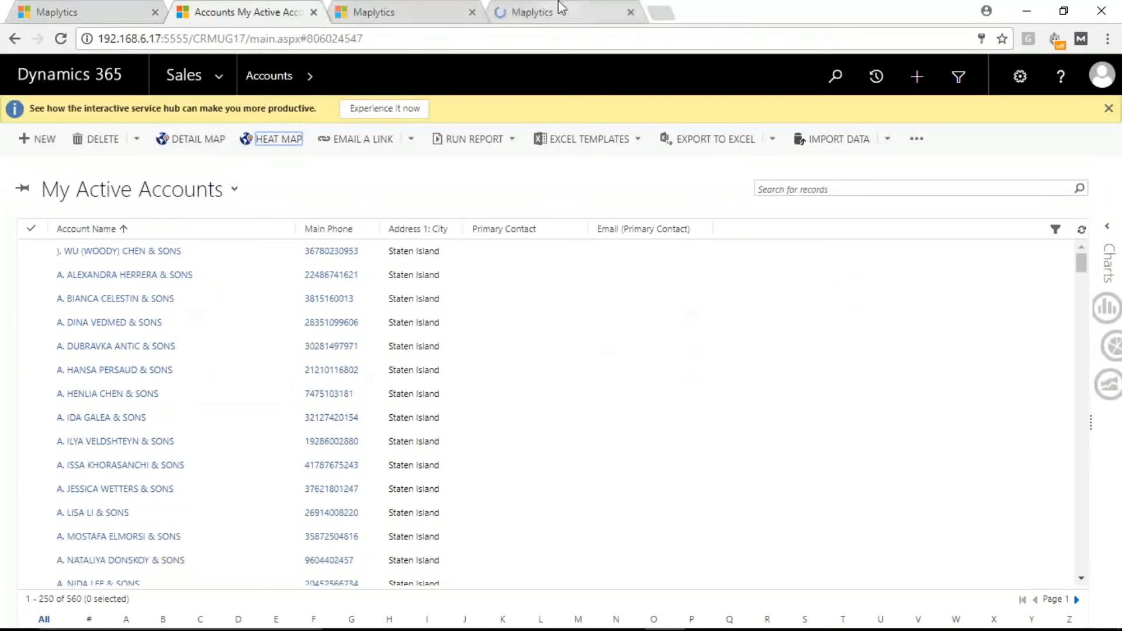
click(559, 9)
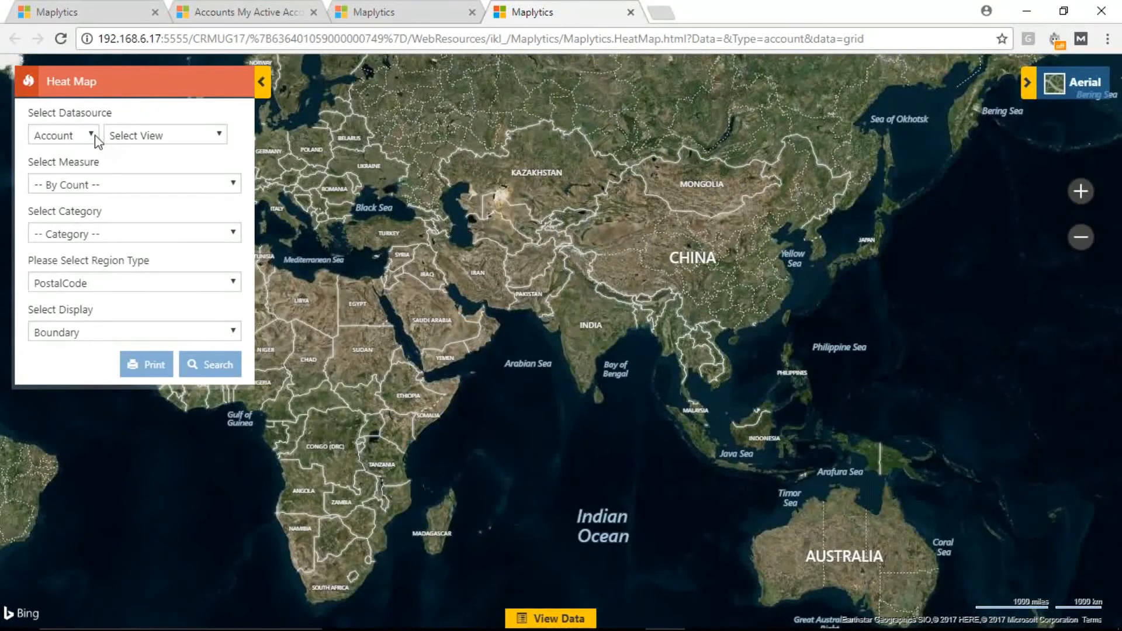
Step: Set the heat map's account view to Active Account - Staten Island and its measure to Annual Revenue
click(137, 135)
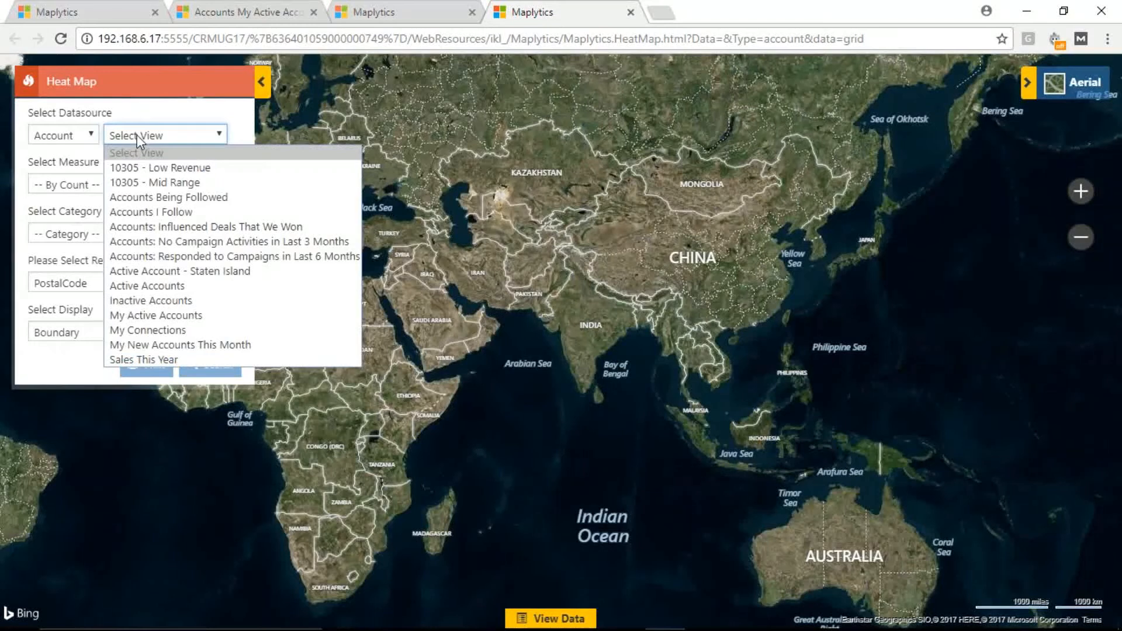
click(169, 272)
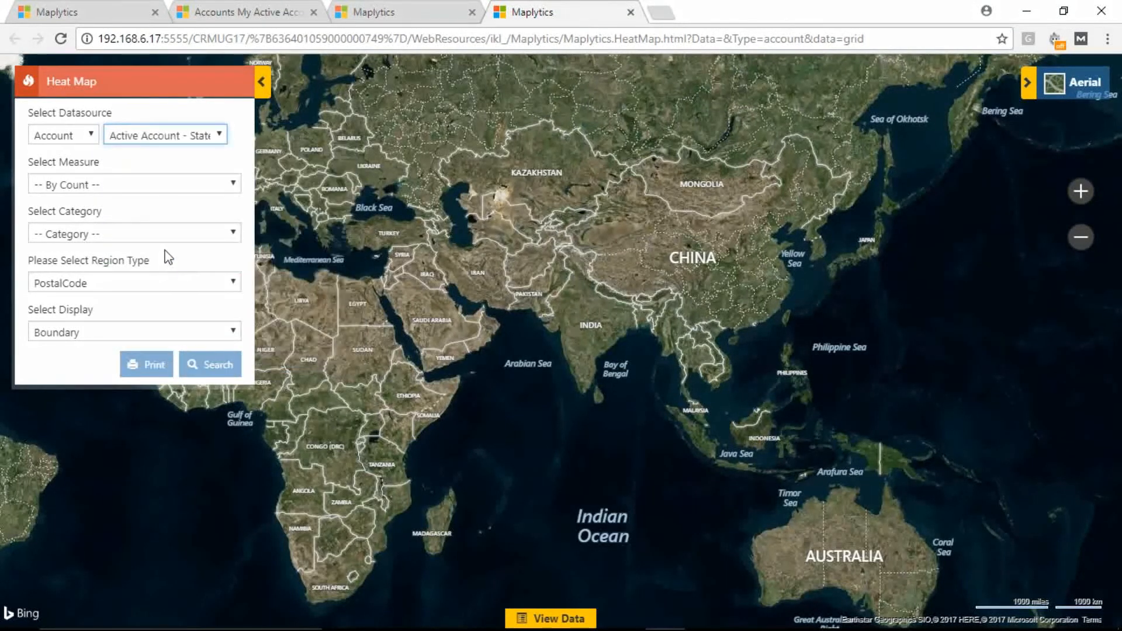
drag(34, 165, 80, 178)
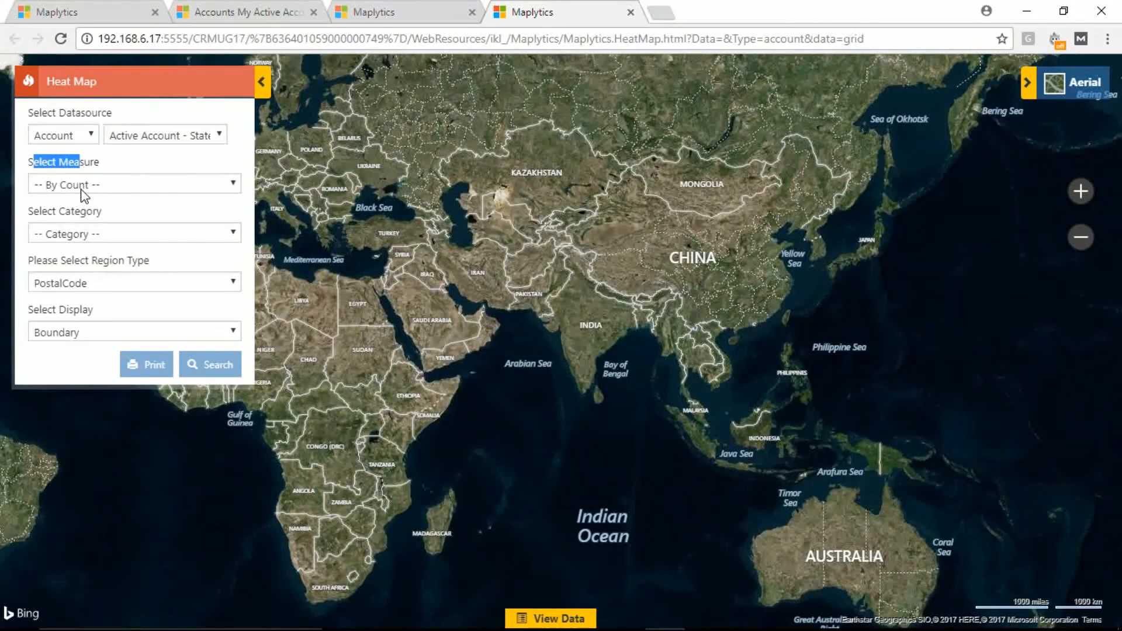
click(85, 193)
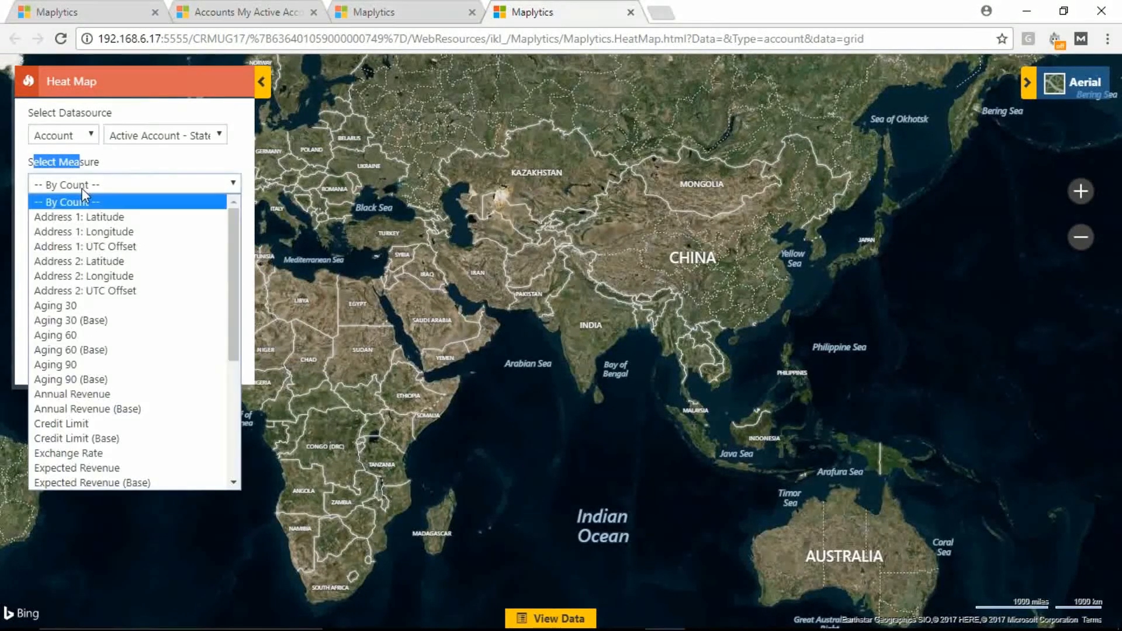
text(an)
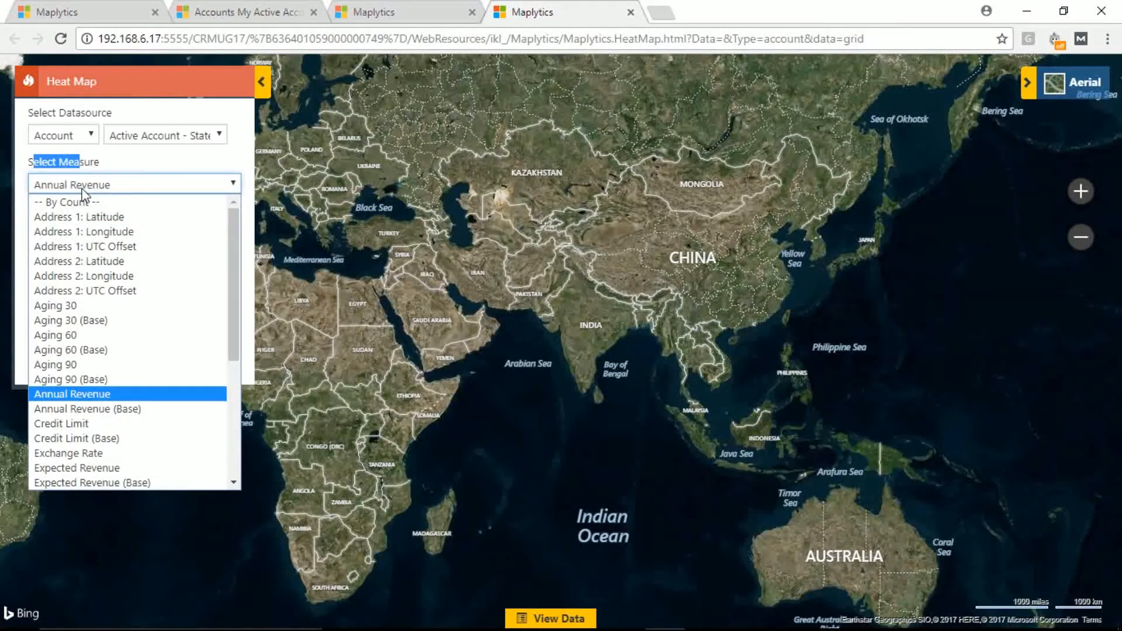
click(97, 394)
Step: Categorize the heat map by Industry and generate it with PostalCode regions and Boundary display
drag(101, 211, 31, 213)
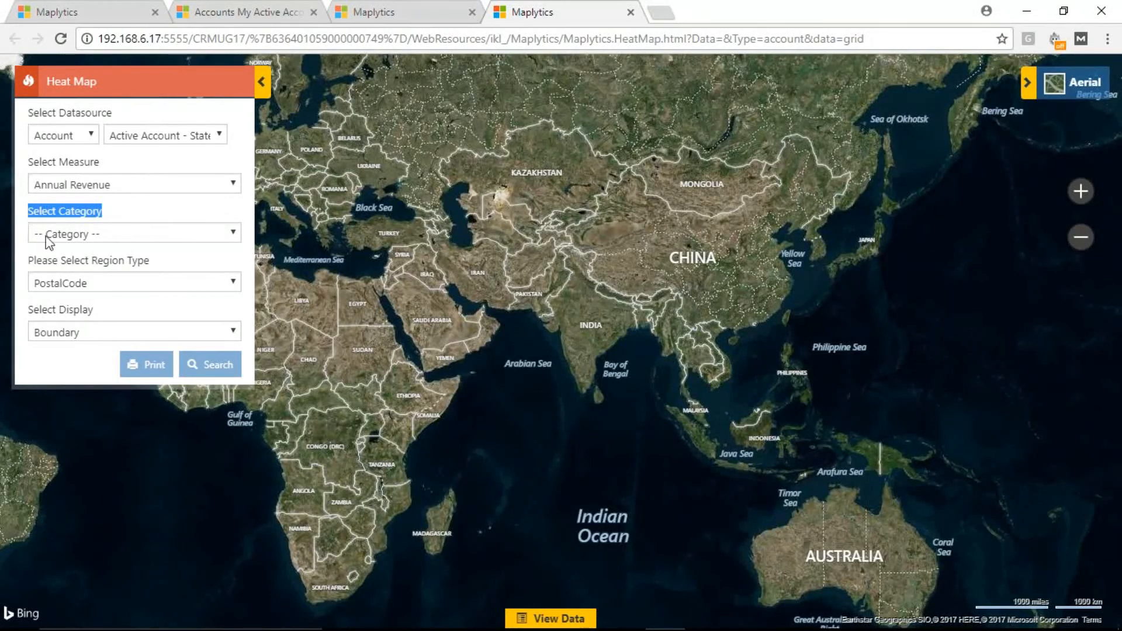
click(45, 233)
text(in)
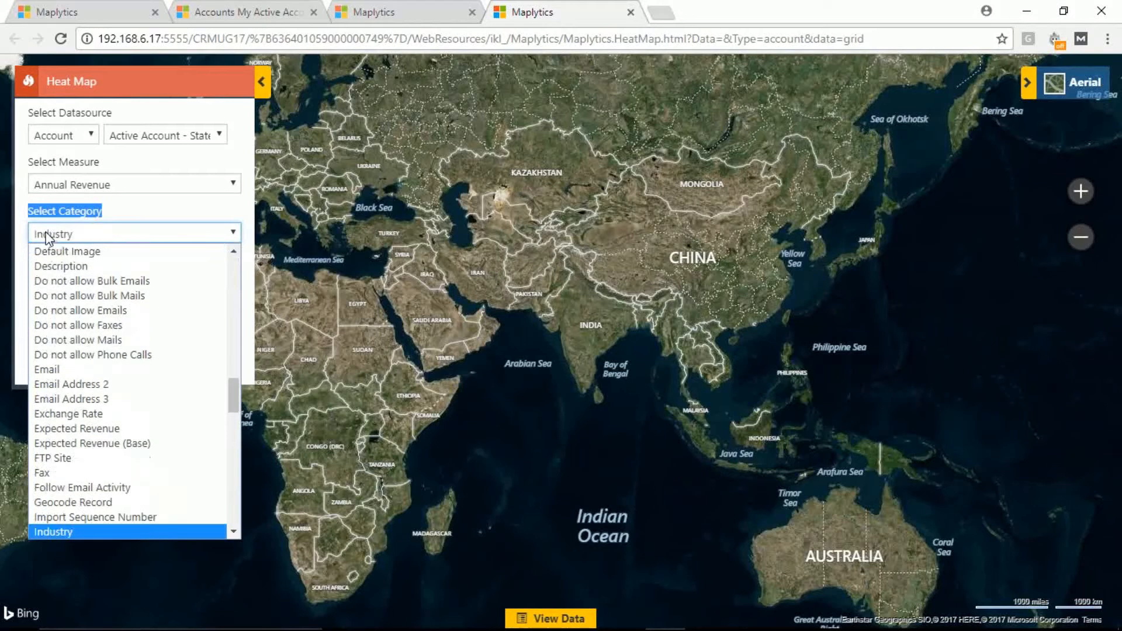
key(Return)
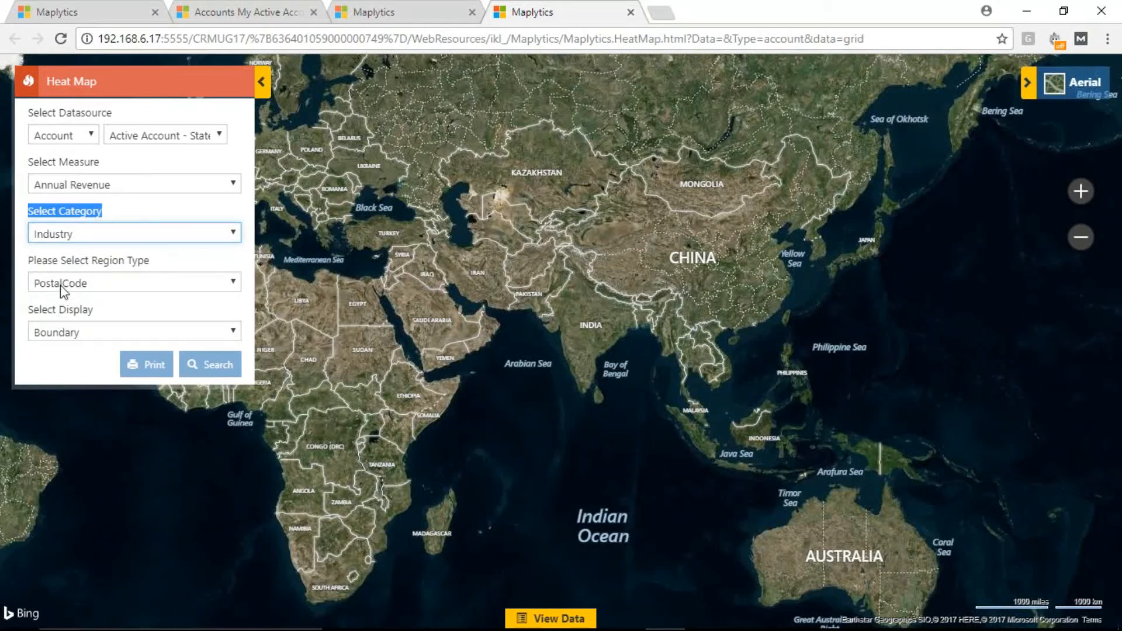
click(214, 366)
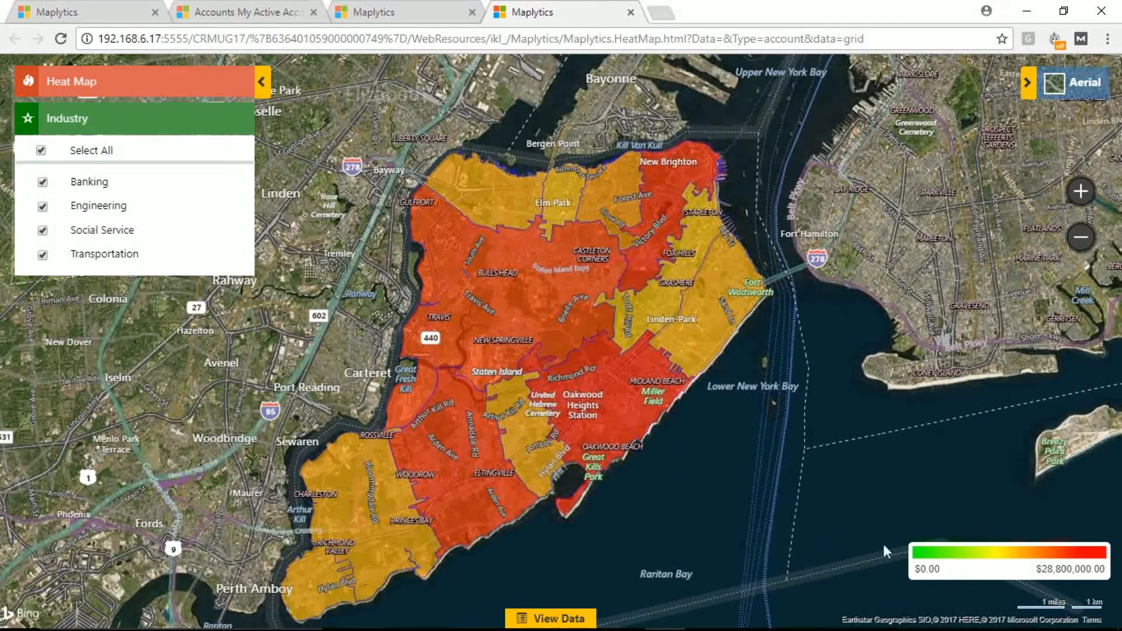
Step: Check the low end of the revenue legend and change the heat map's background from Aerial to Road
drag(942, 570, 919, 561)
click(1070, 88)
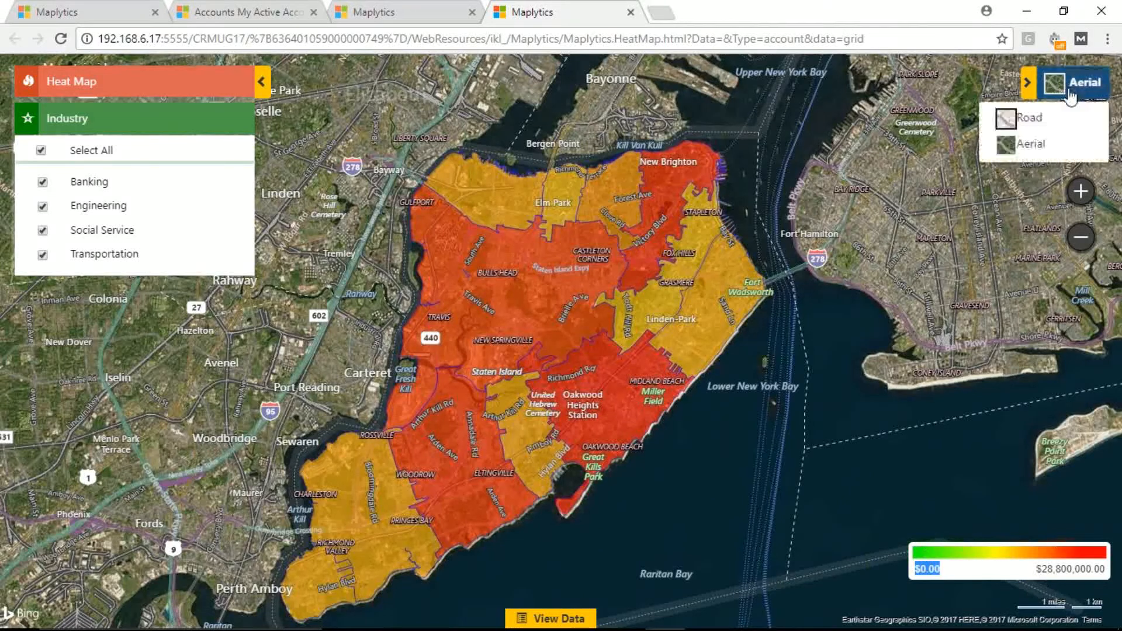
click(1028, 117)
mouse_move(601, 415)
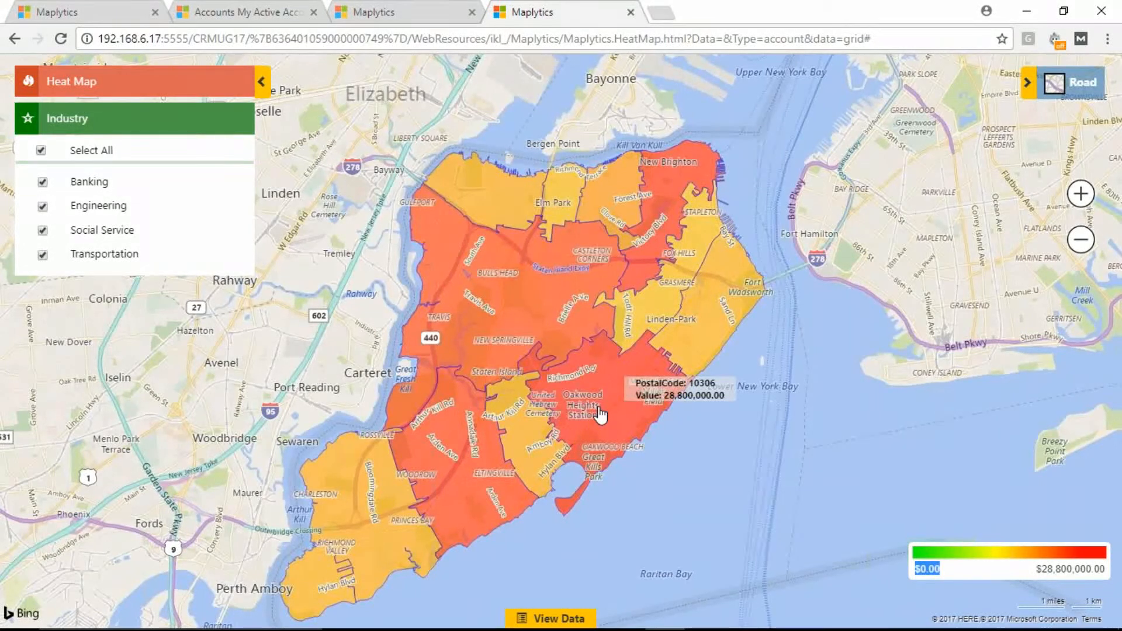
Step: Filter the heat map to the Engineering industry only and check the legend's upper revenue value
click(41, 151)
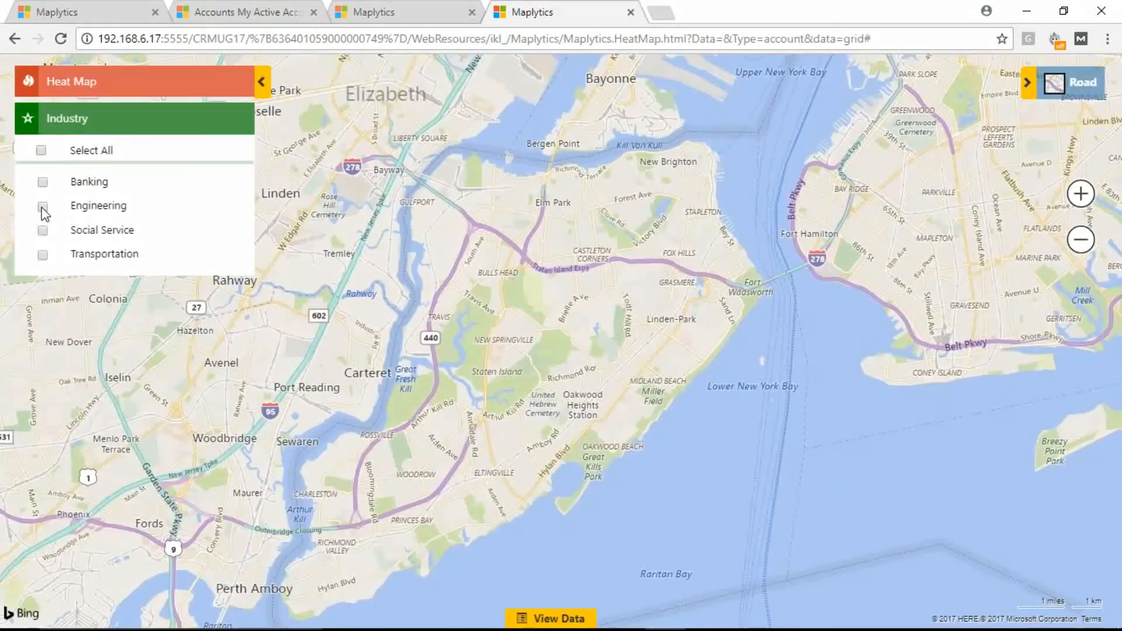
click(42, 207)
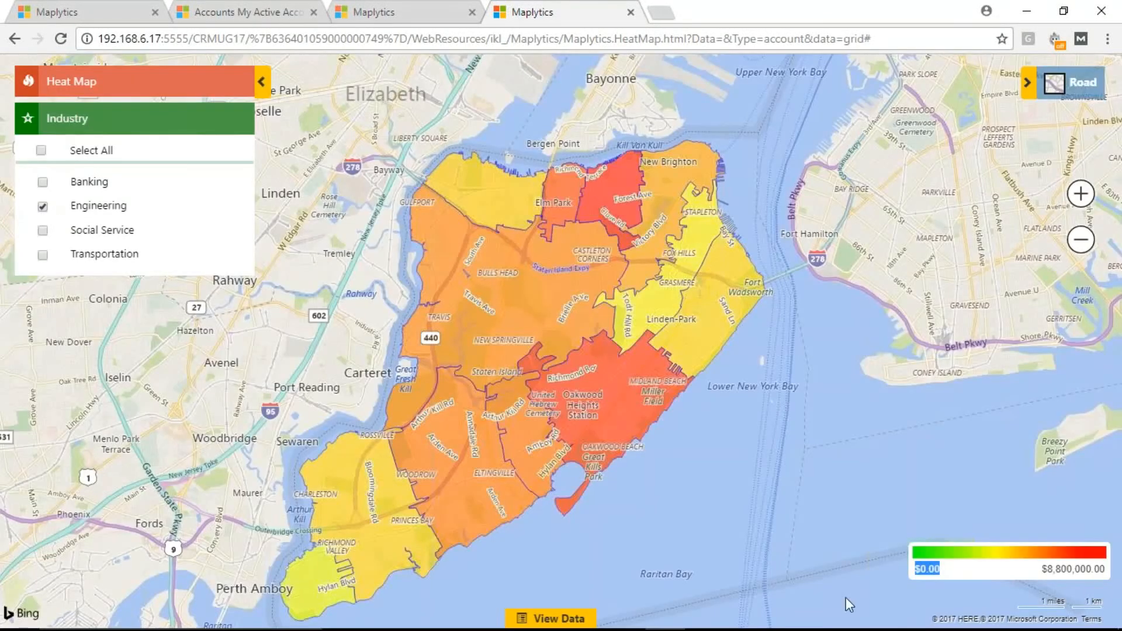
drag(1042, 569, 1091, 568)
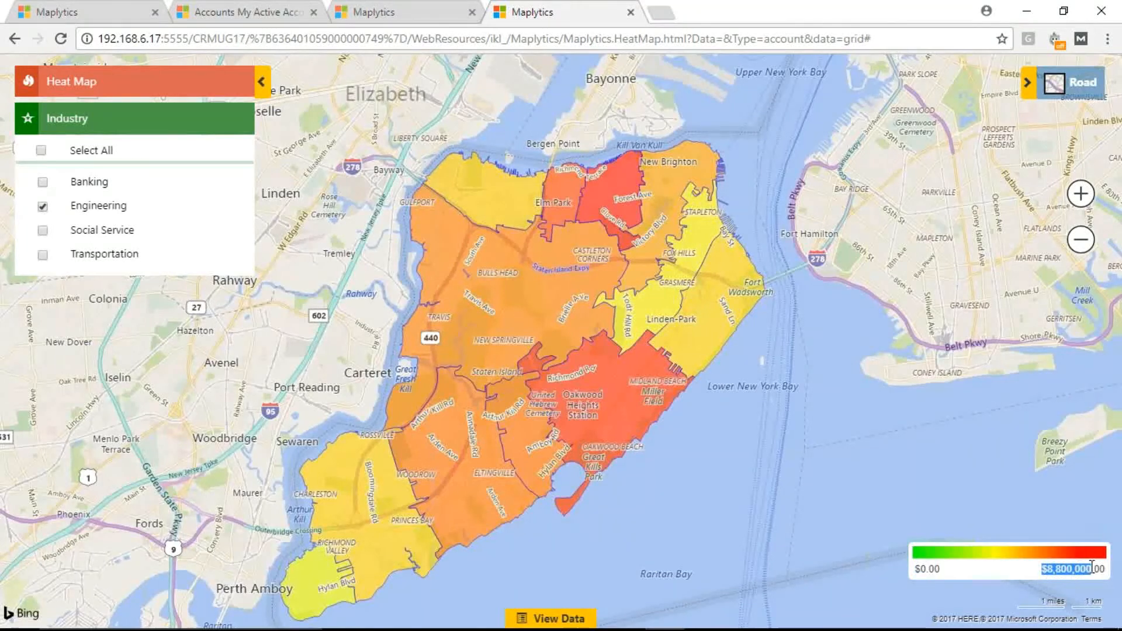
mouse_move(462, 419)
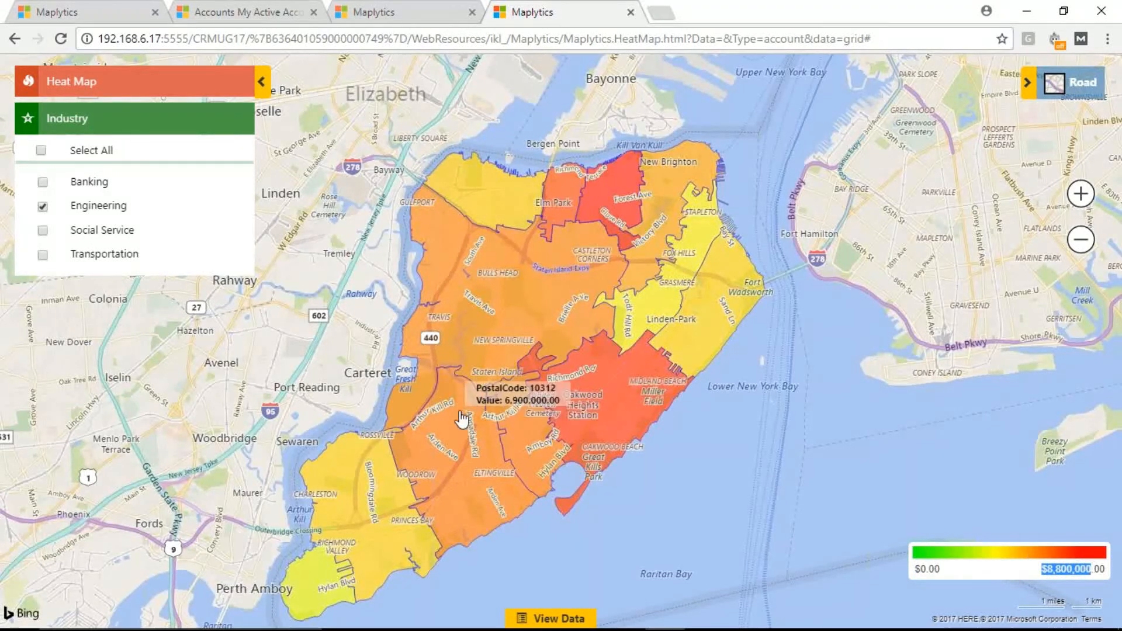
Step: Regenerate the heat map for the Active Accounts view, measured by count and categorized by Industry, with No Boundary display
click(170, 89)
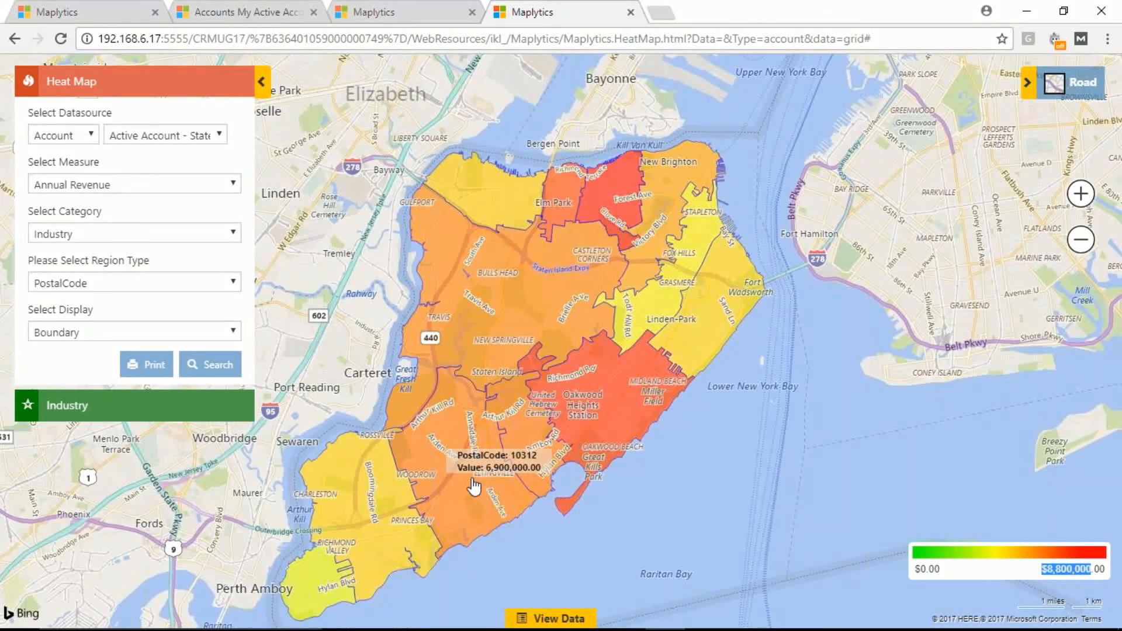
drag(52, 260, 118, 277)
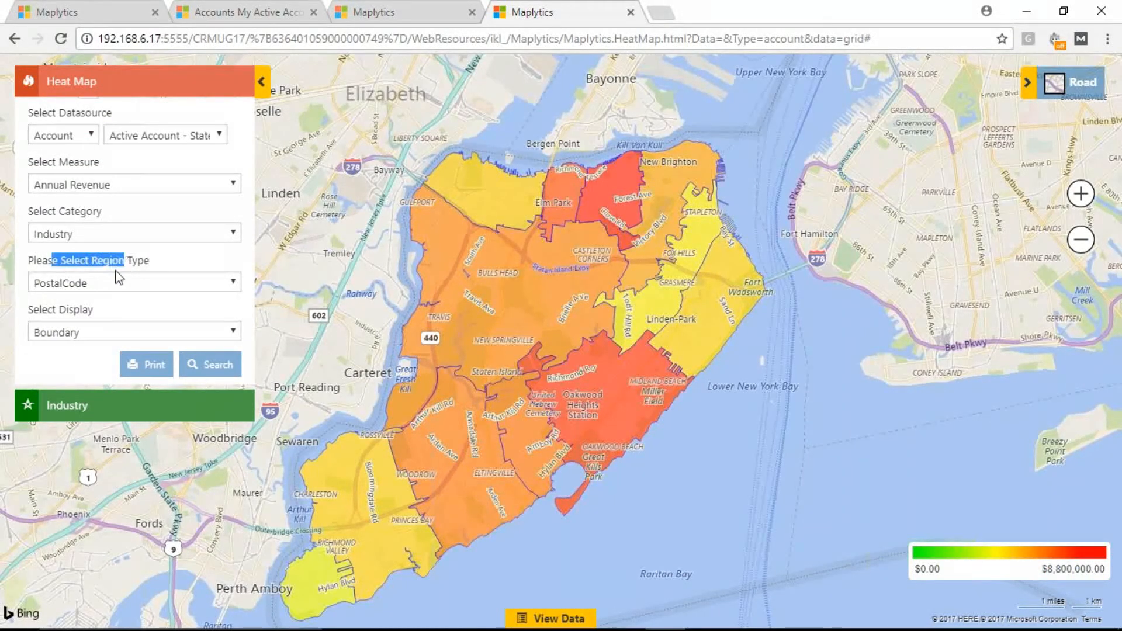
click(76, 336)
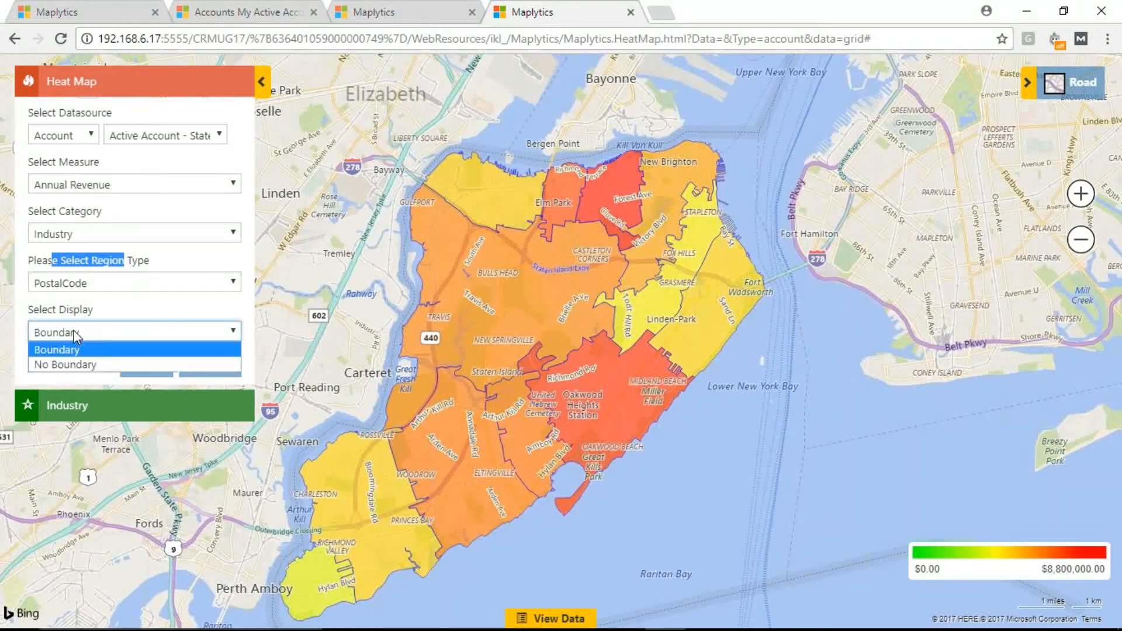
click(64, 366)
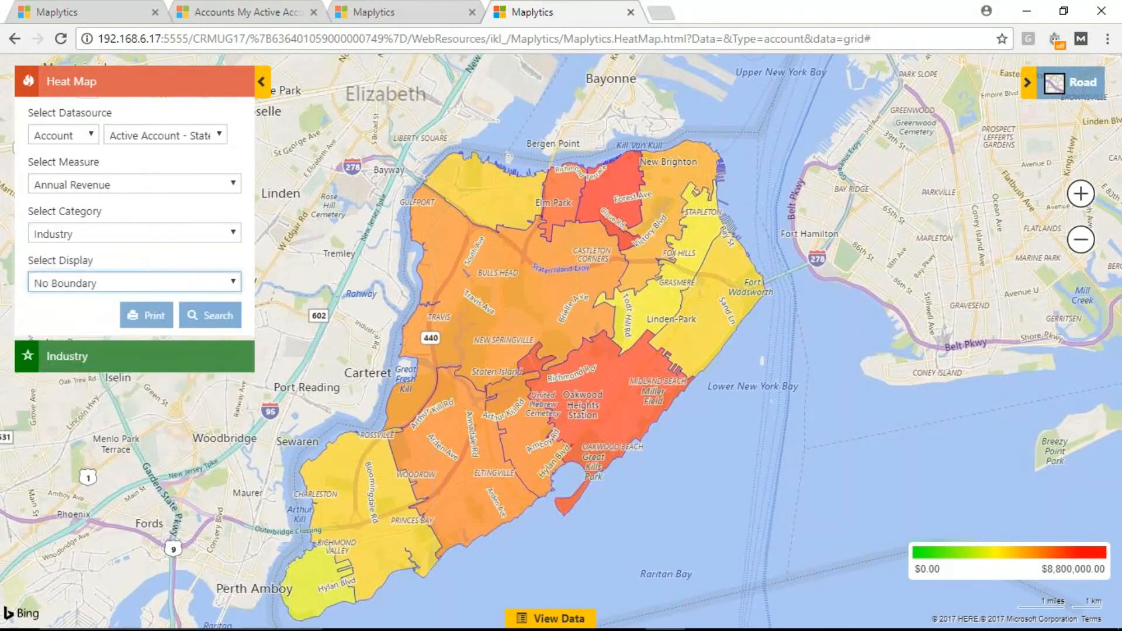
click(131, 185)
click(88, 203)
click(167, 137)
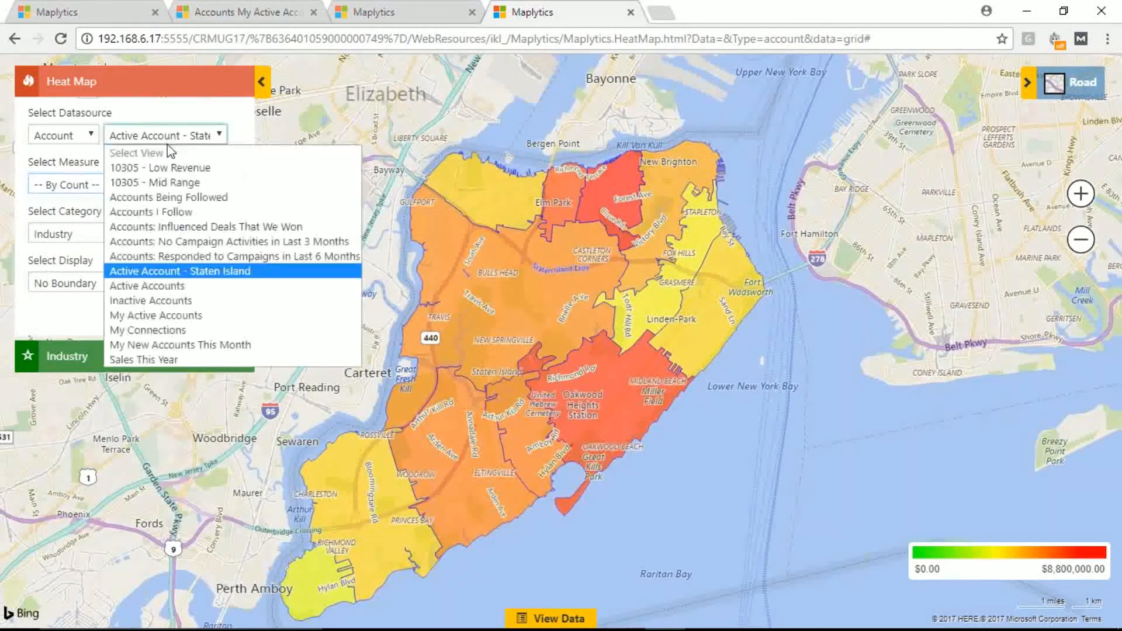
click(158, 290)
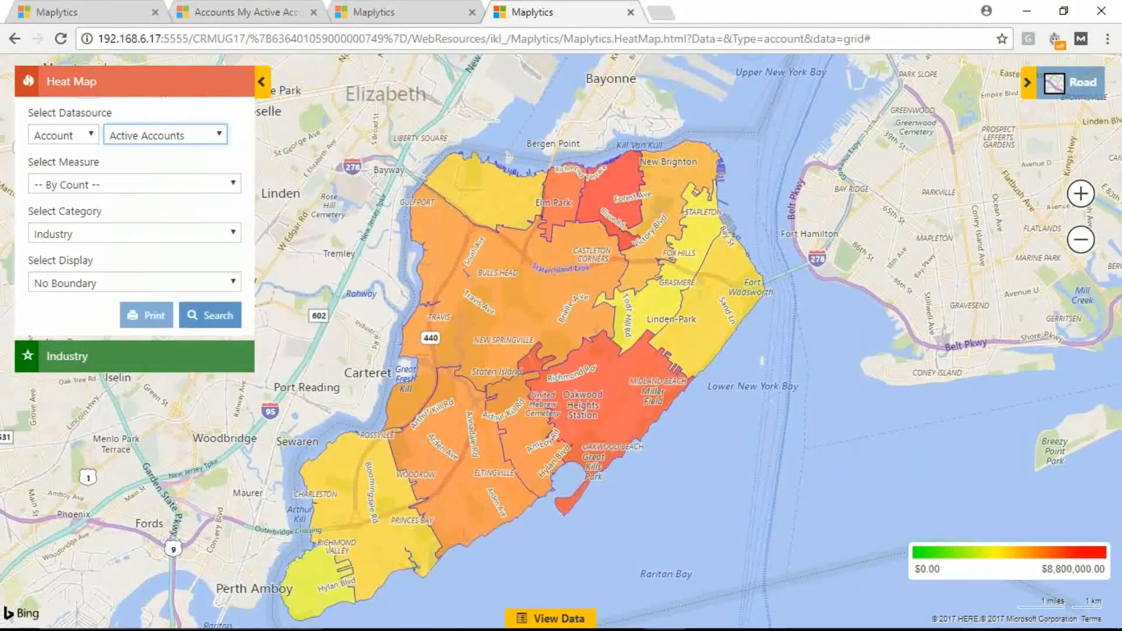
click(214, 317)
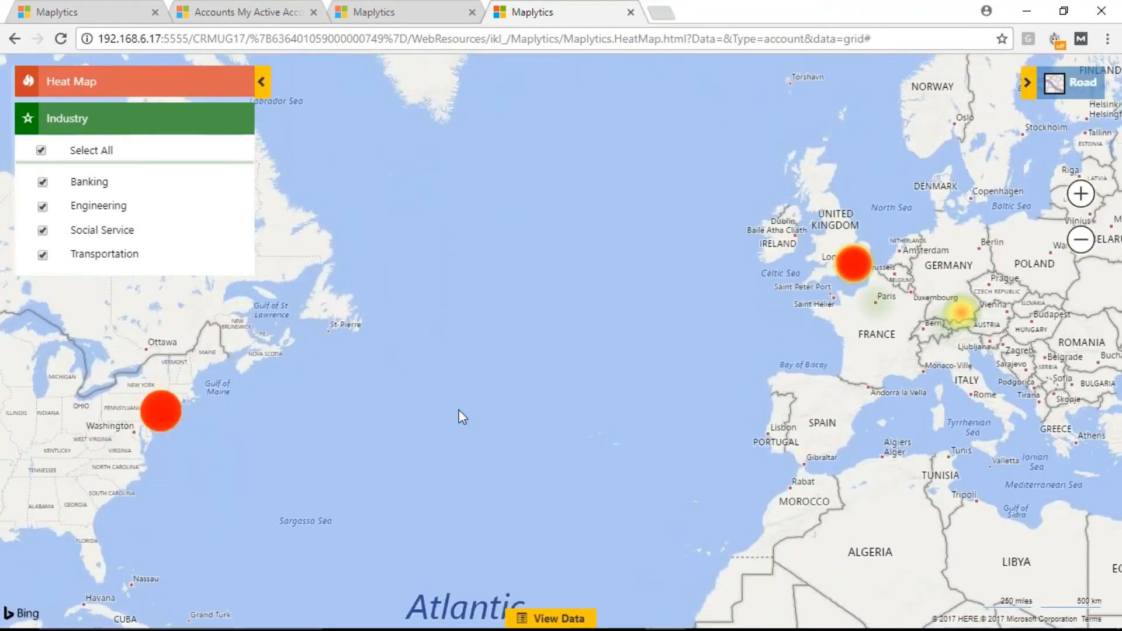
Step: Examine the account density hotspots across the United States and Europe, down to the Munich area
drag(462, 416, 499, 410)
scroll(495, 414, down, 1)
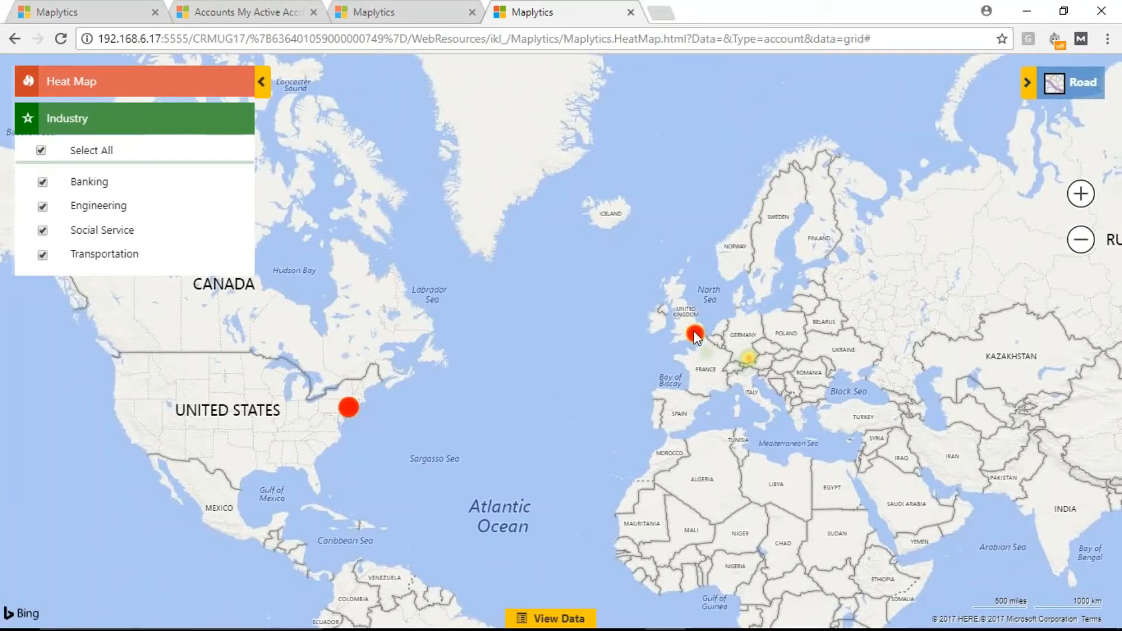
scroll(744, 354, up, 1)
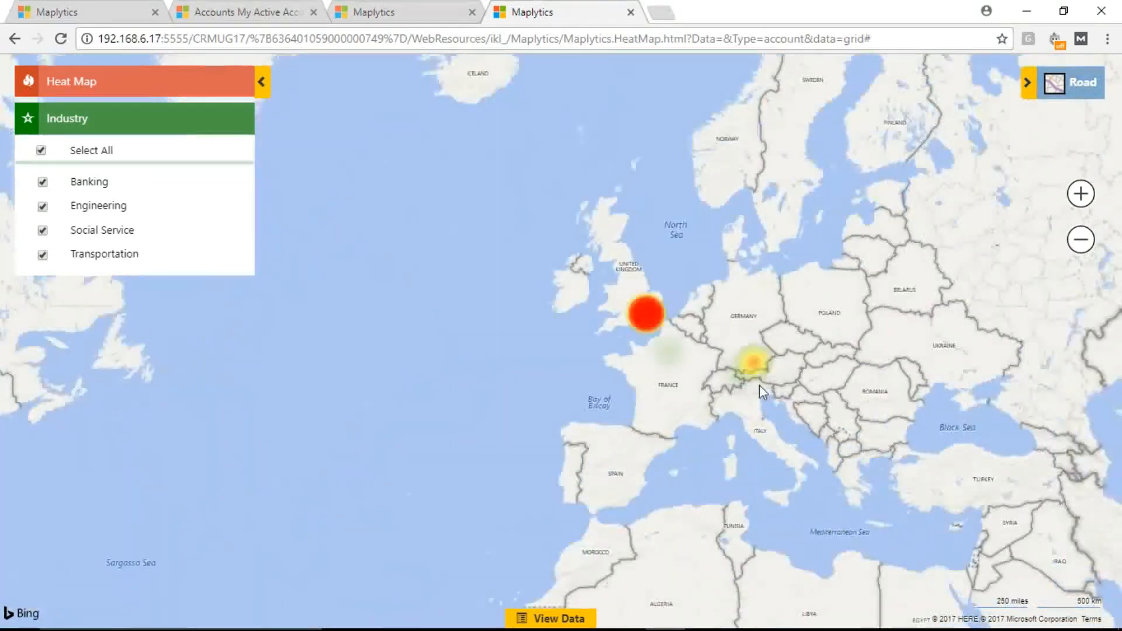
scroll(760, 381, up, 2)
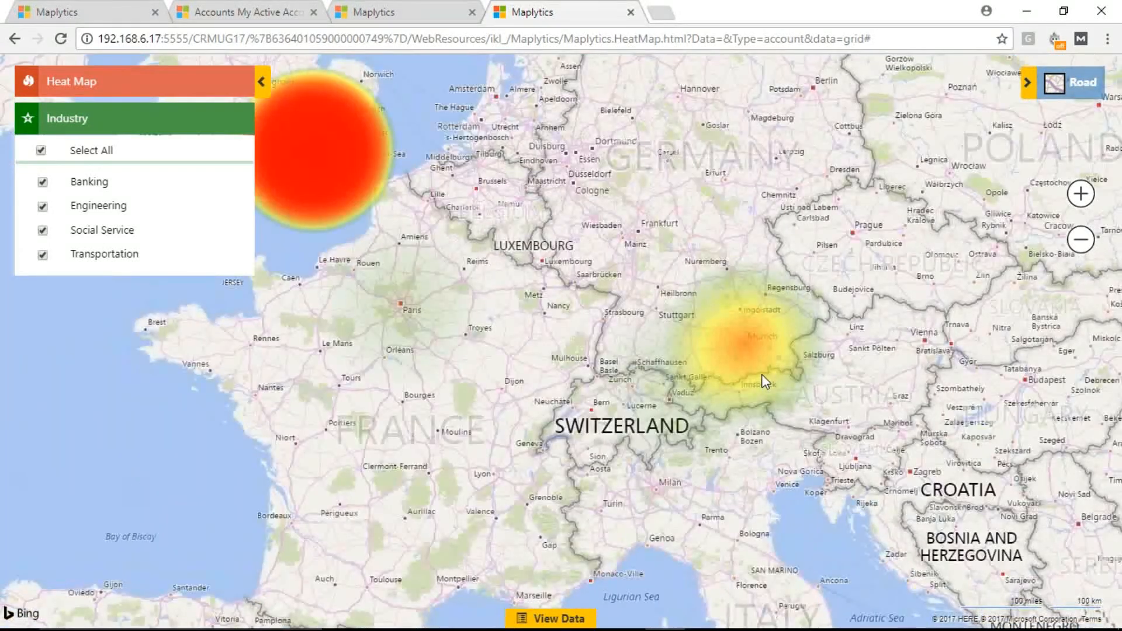
scroll(763, 374, up, 2)
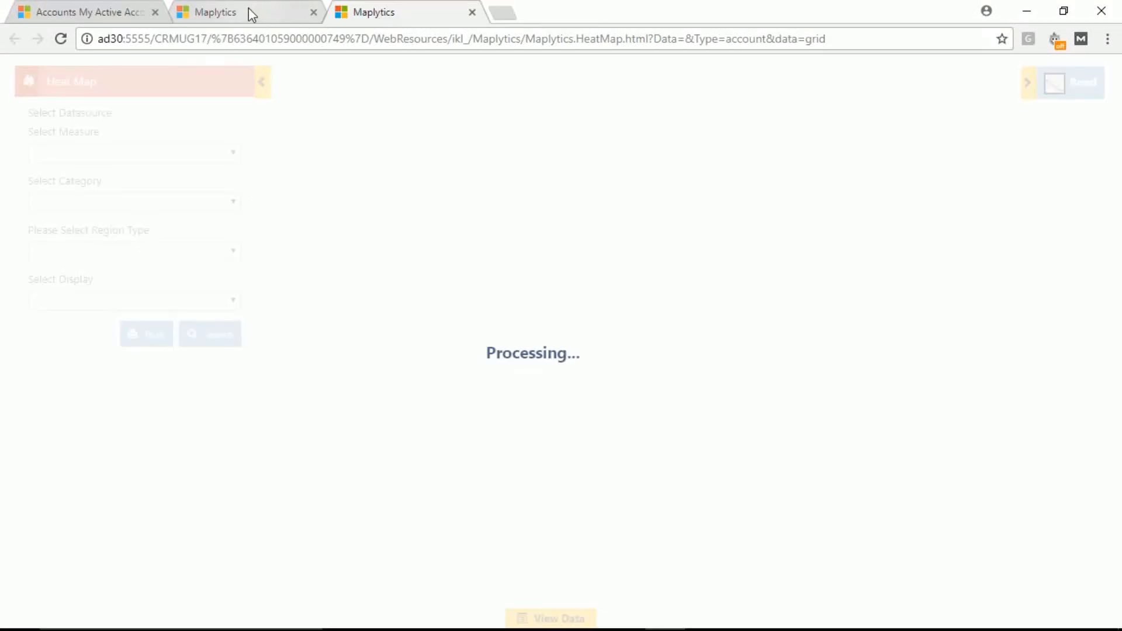
Step: Switch back to the detail map of plotted Staten Island accounts and close the selected account's card
click(251, 13)
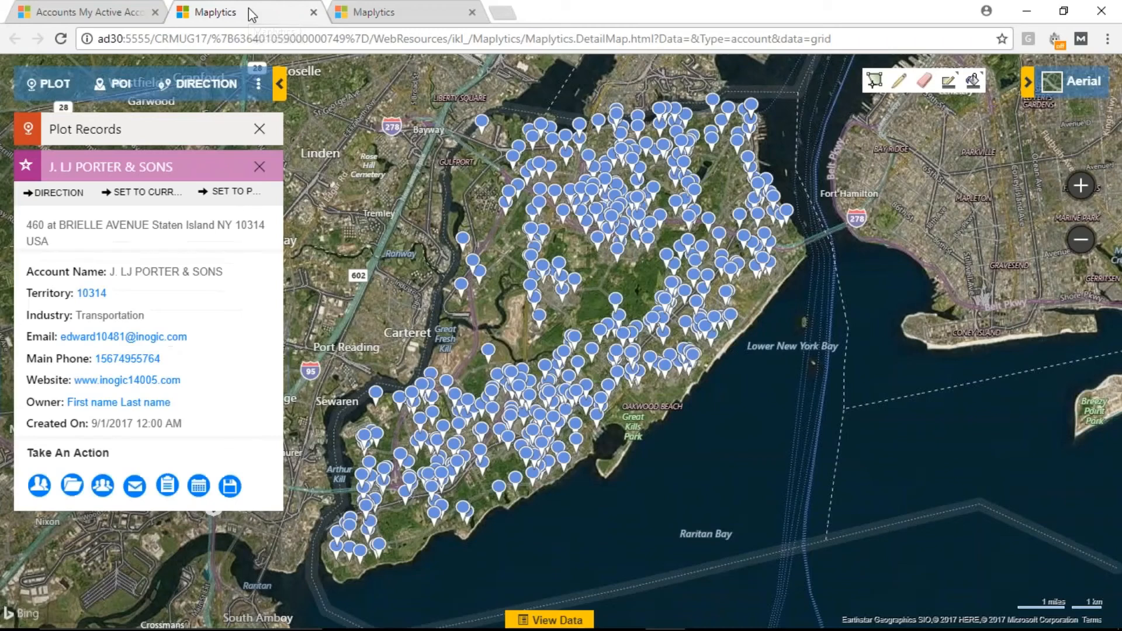
click(261, 166)
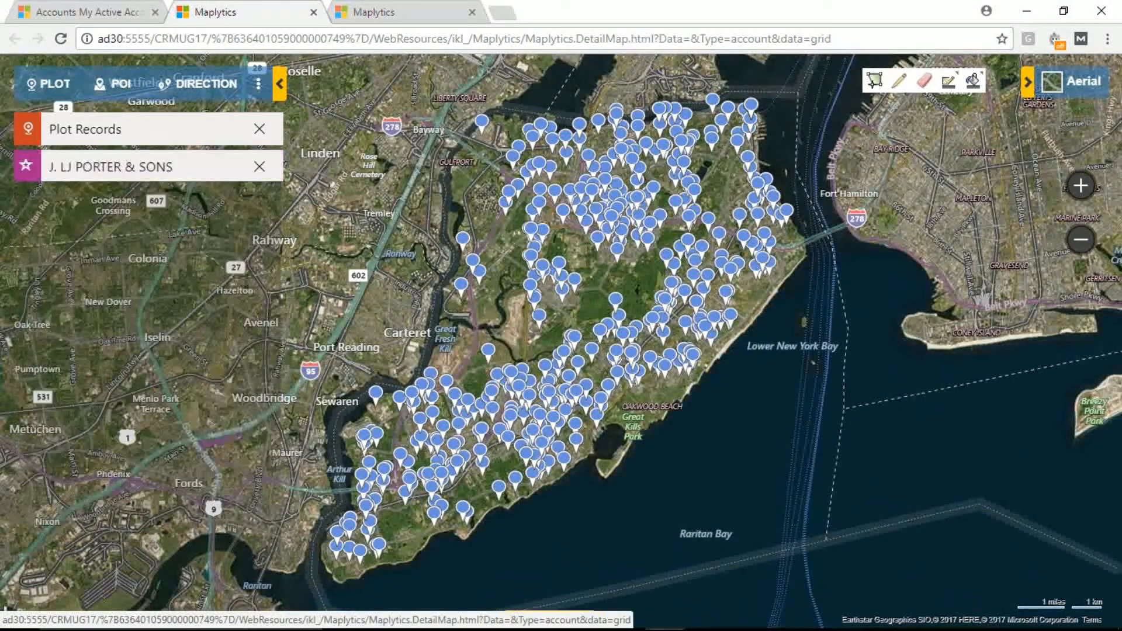
Step: Remove the selected account's card and plot Staten Island accounts from the 10305 - Low Revenue and 10305 - Mid Range views
click(260, 168)
click(259, 170)
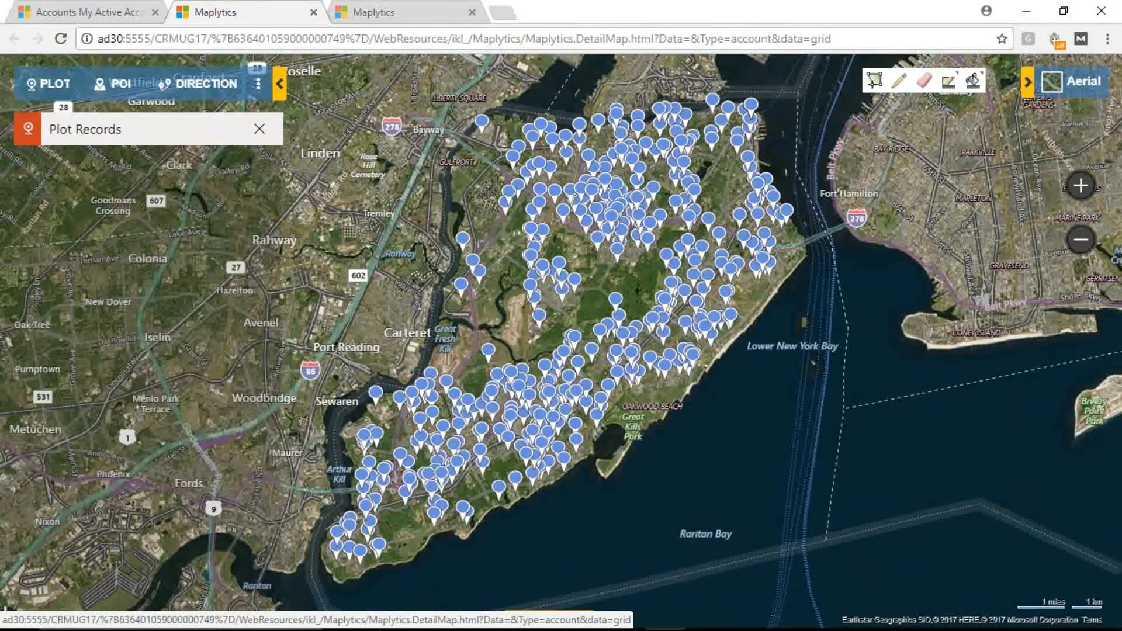
click(219, 143)
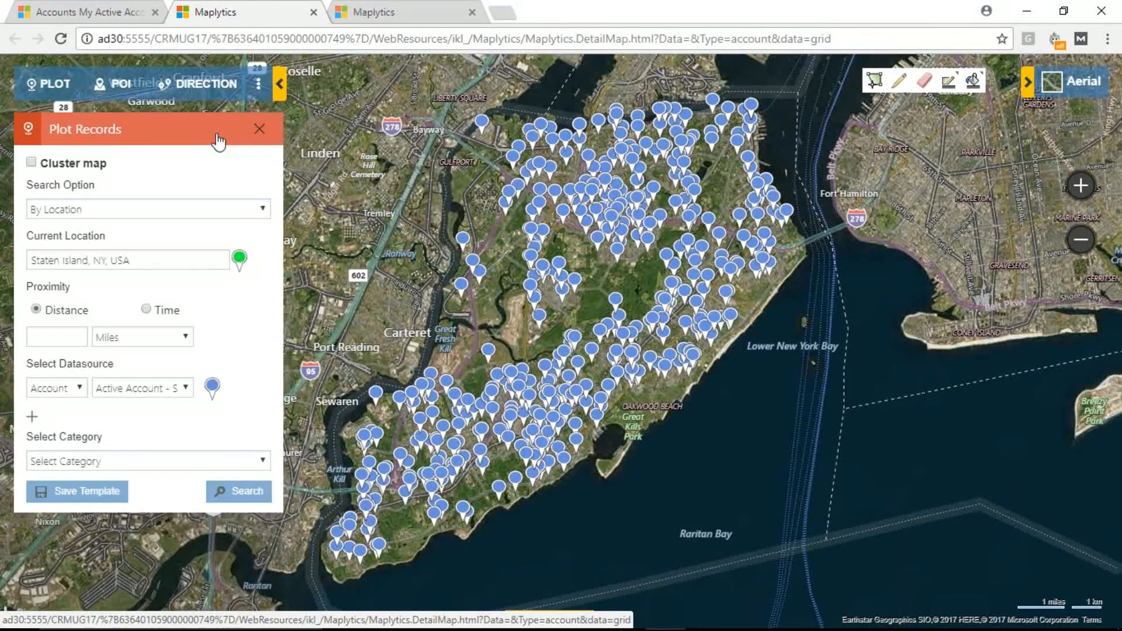
click(156, 388)
click(157, 419)
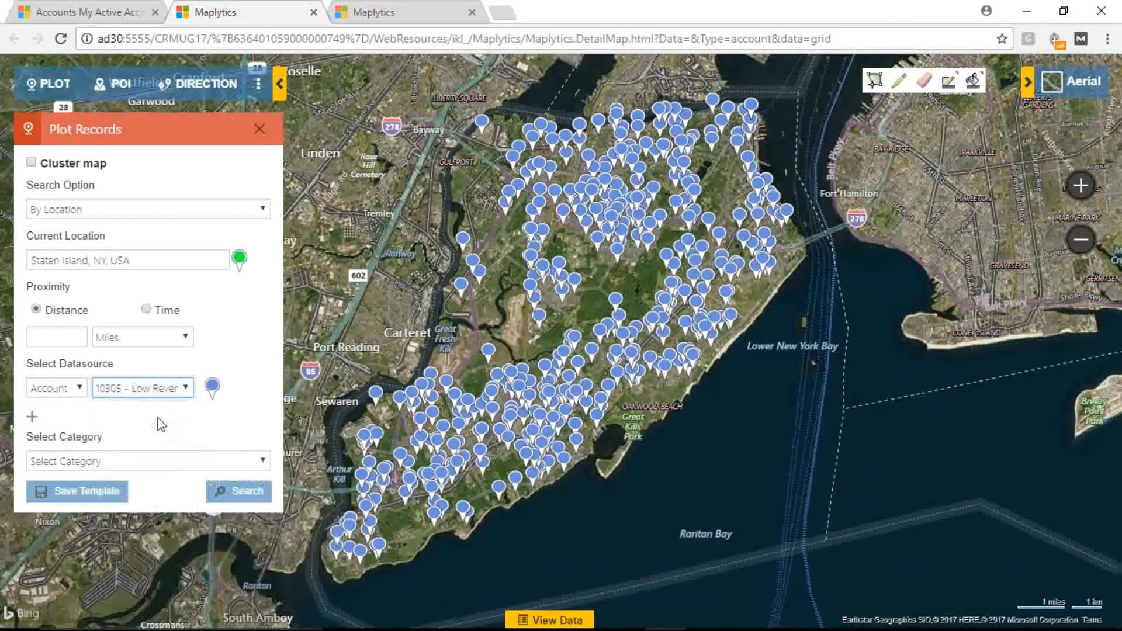
click(33, 418)
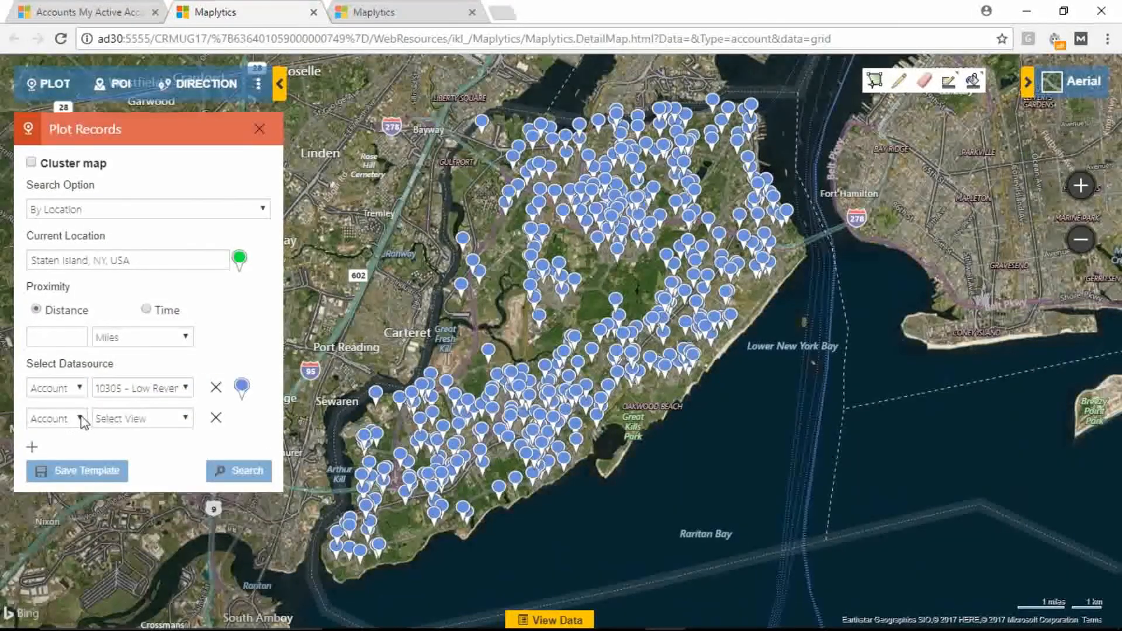
click(139, 421)
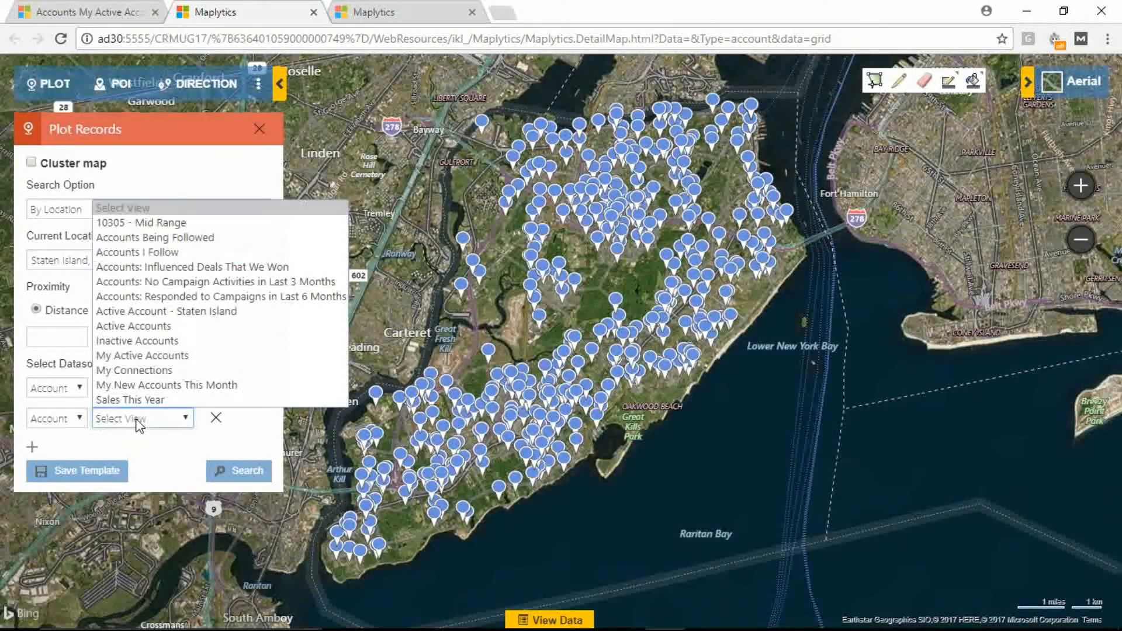
click(151, 224)
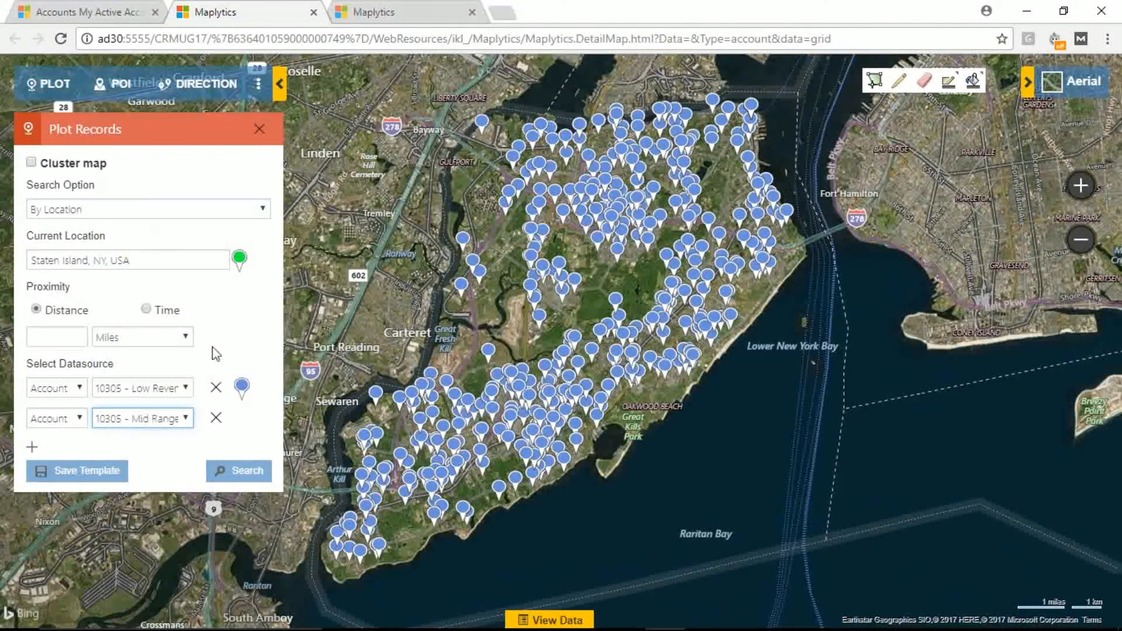
click(231, 475)
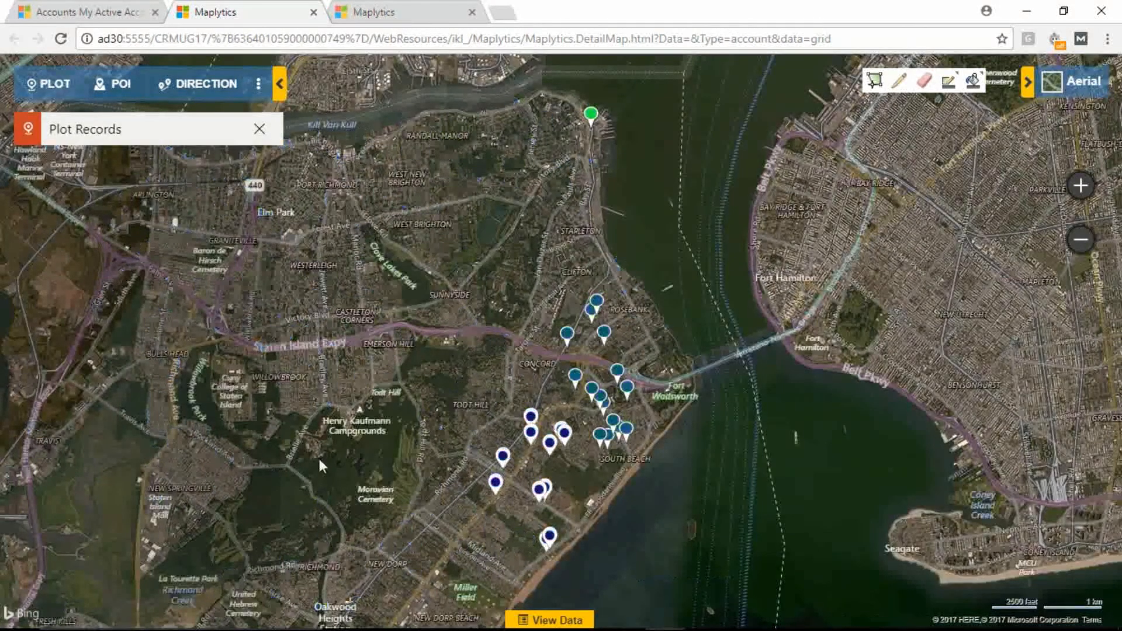
Step: Switch the map style from Aerial to Road and reopen the Plot Records card to see each view's pushpin
click(1078, 89)
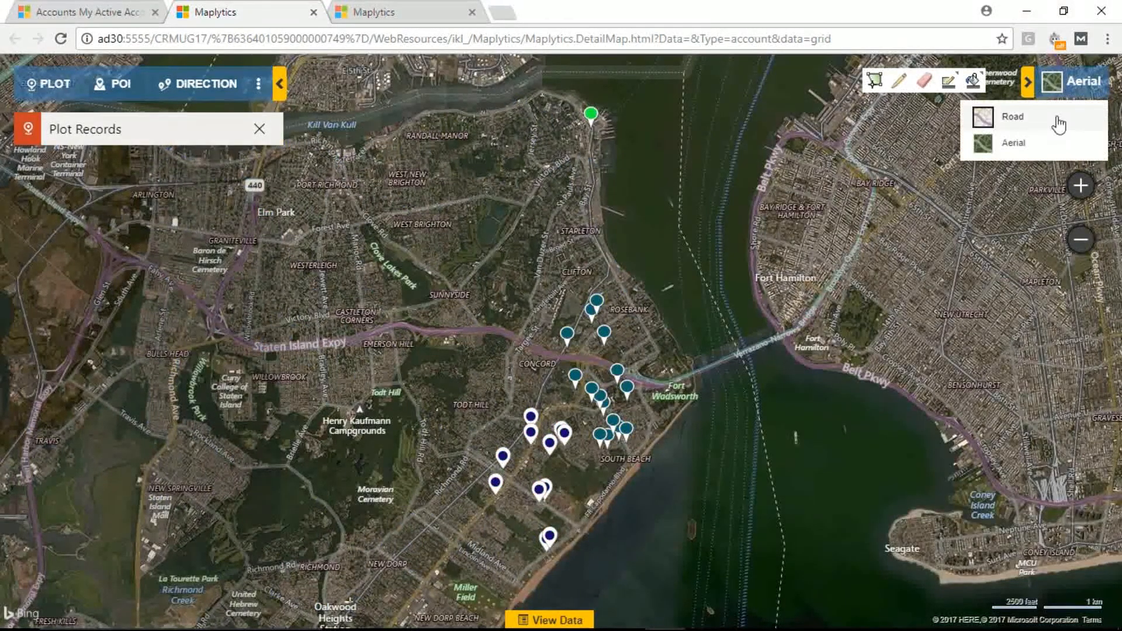
click(1058, 117)
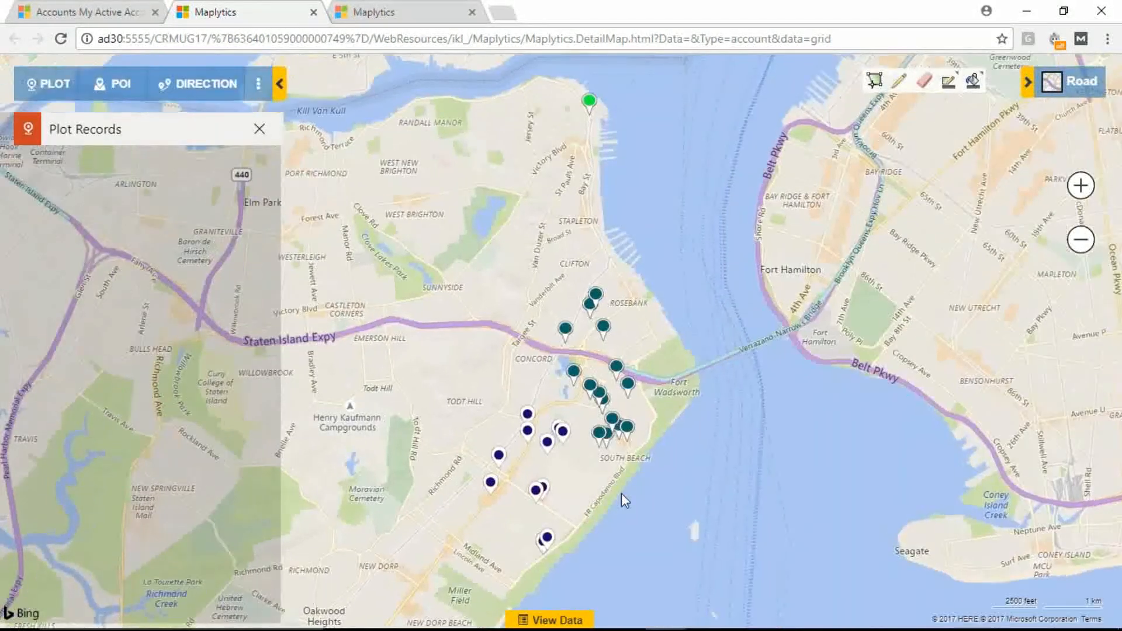
scroll(622, 493, up, 1)
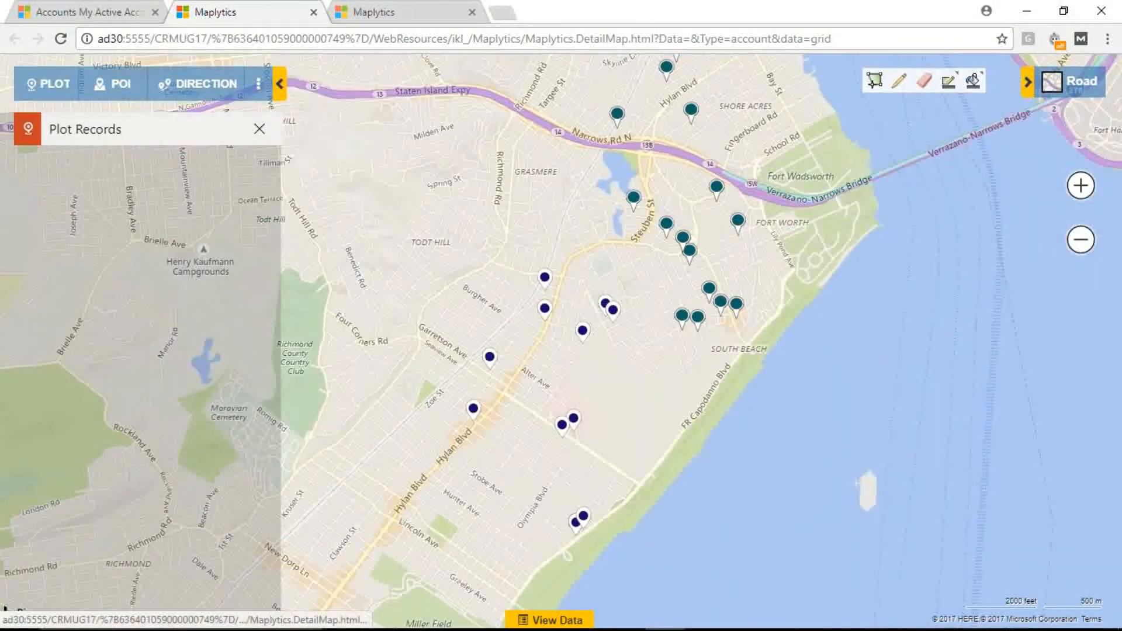
click(98, 135)
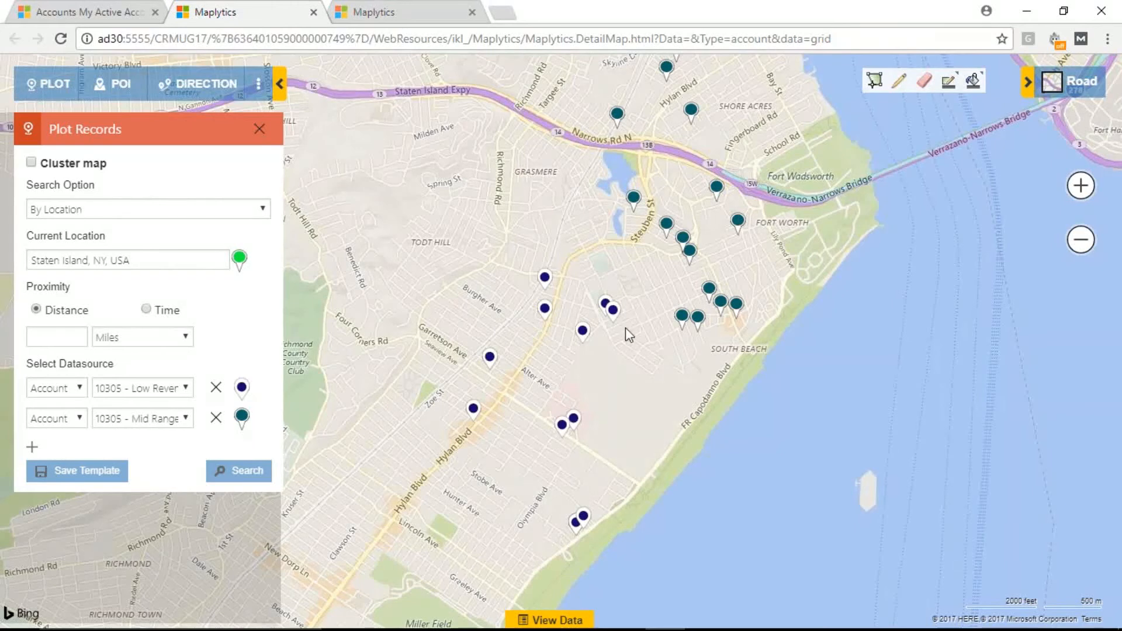
Step: Go back to Dynamics 365 and open the account record under Entity Maps in Settings
click(84, 14)
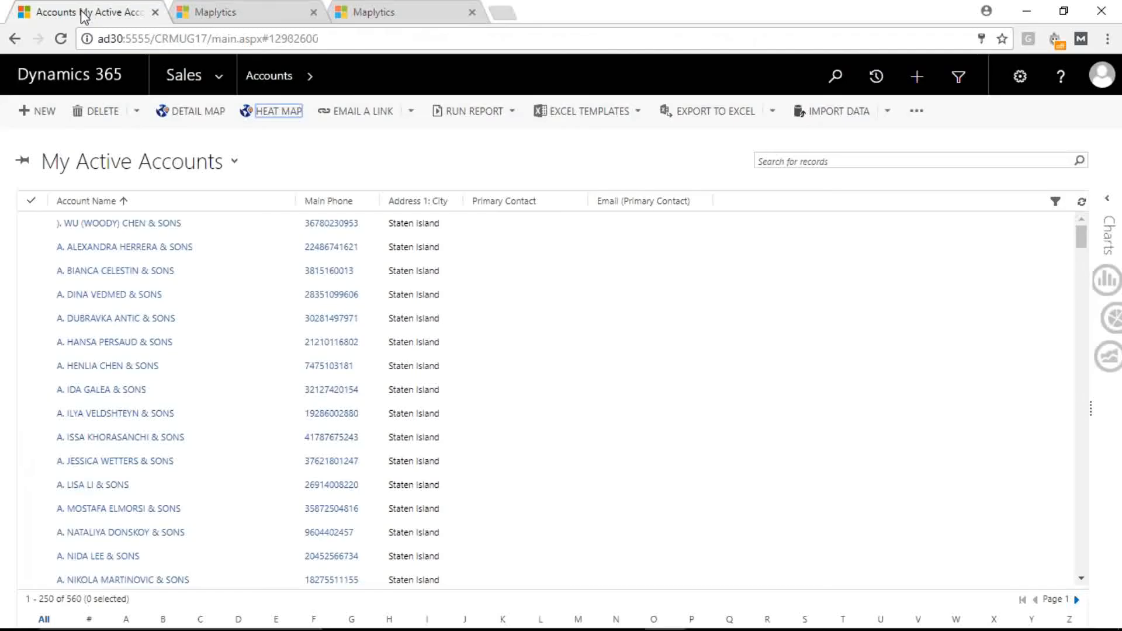
click(218, 73)
click(545, 129)
click(781, 262)
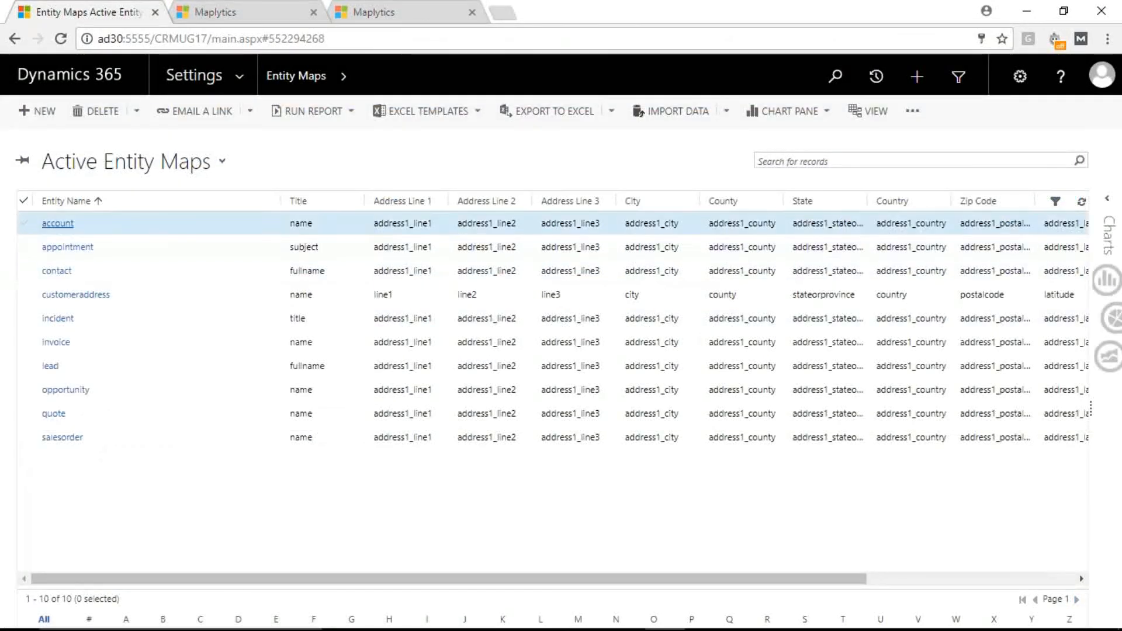
click(57, 224)
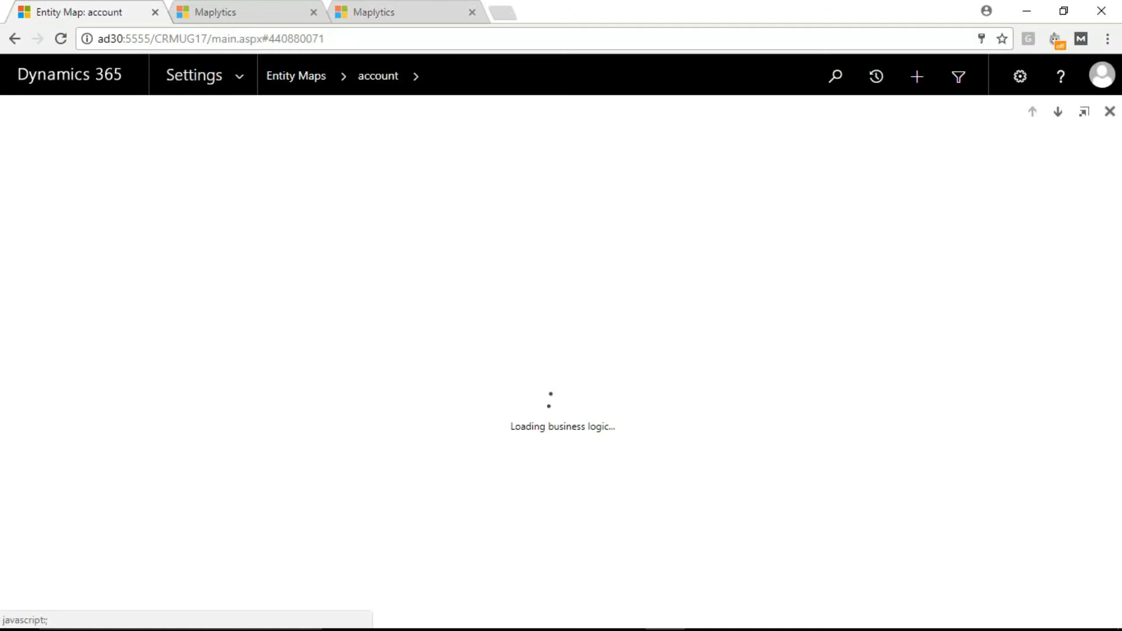
Step: Collapse the account entity map's General, Title Attribute and Attribute Mappings sections and expand Configuration to show View Configuration
click(58, 223)
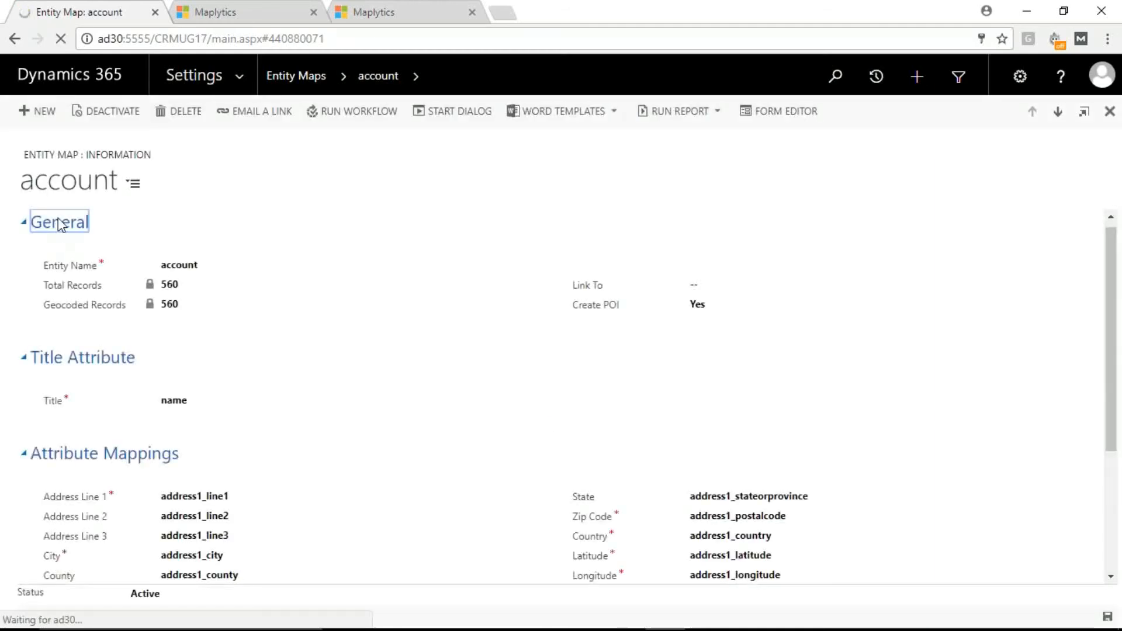
click(61, 256)
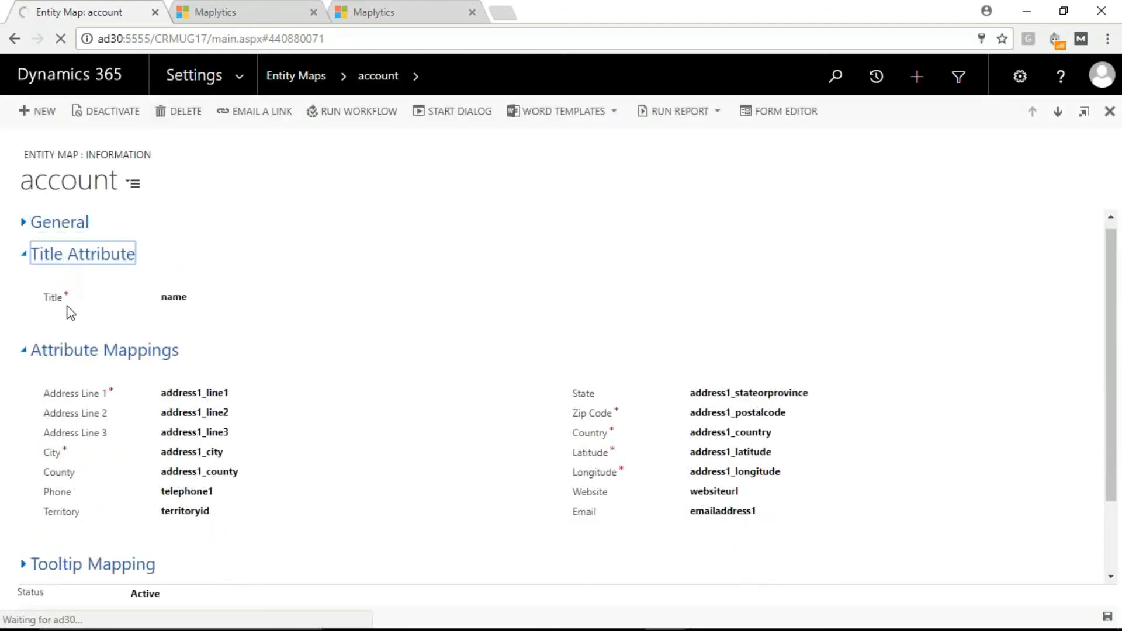
click(67, 287)
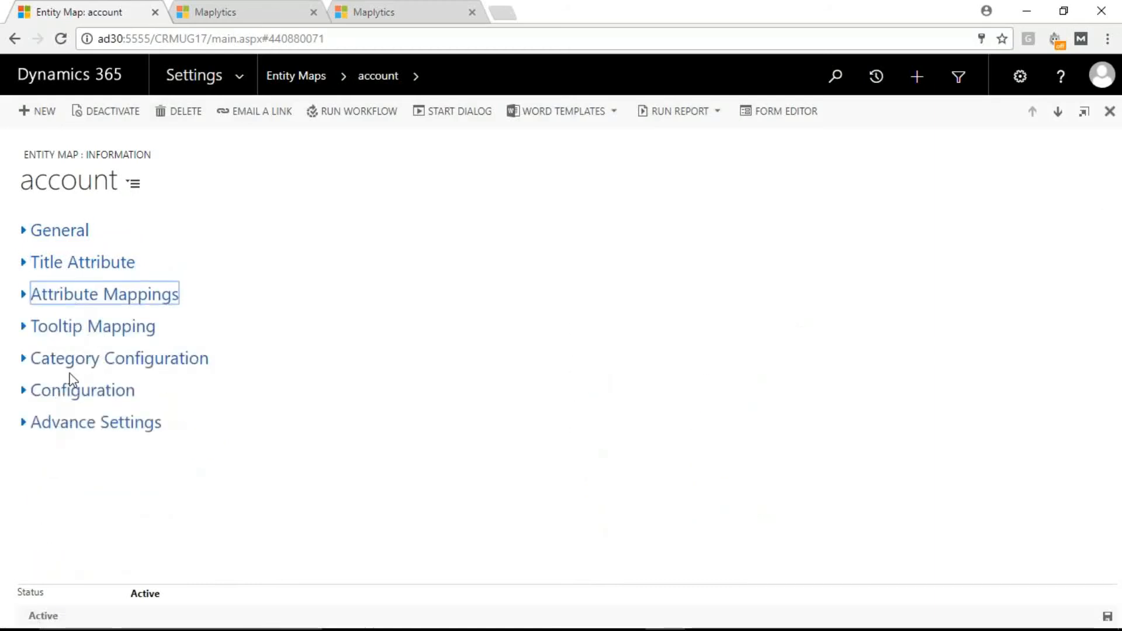
click(73, 393)
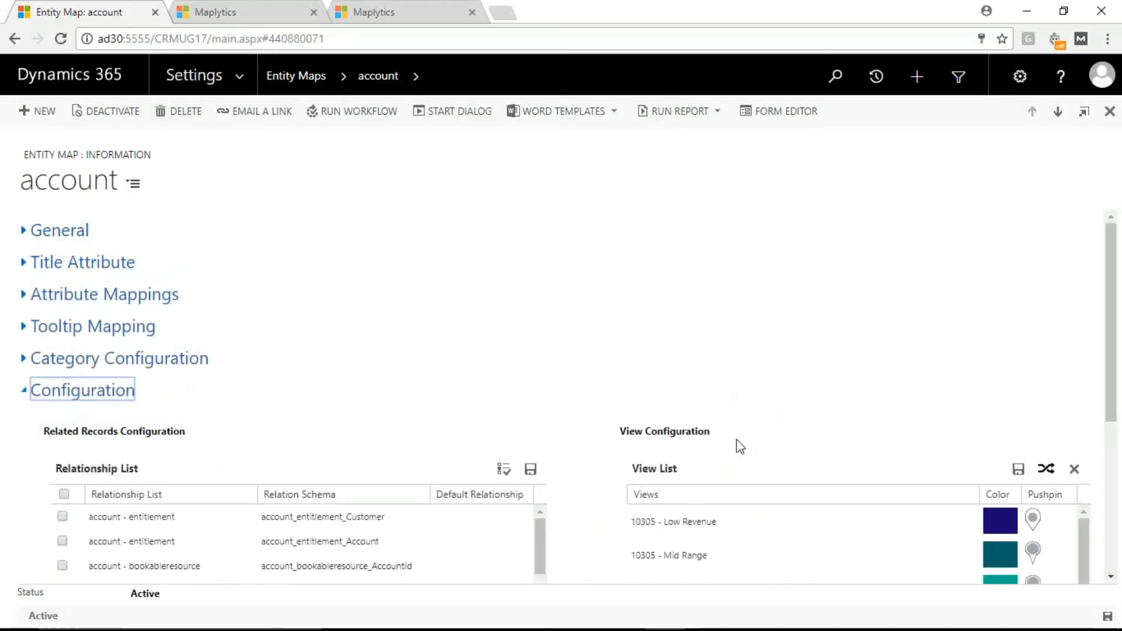
scroll(735, 436, down, 2)
scroll(735, 435, down, 1)
drag(711, 268, 617, 267)
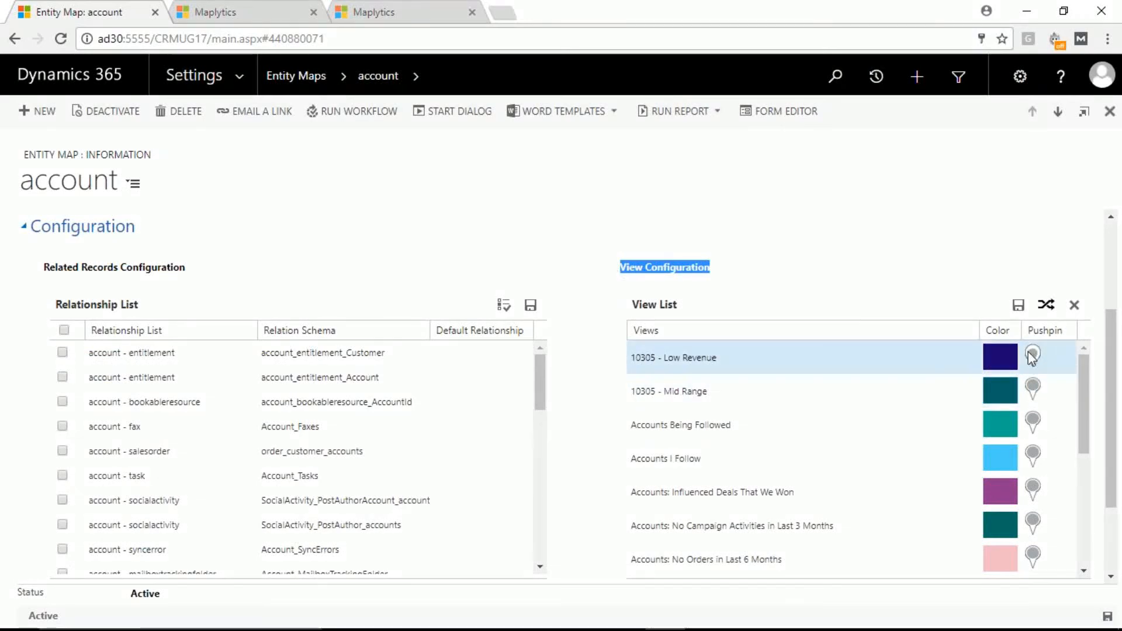
Step: Look through the color and pushpin choices for the 10305 - Low Revenue view without changing them
click(998, 364)
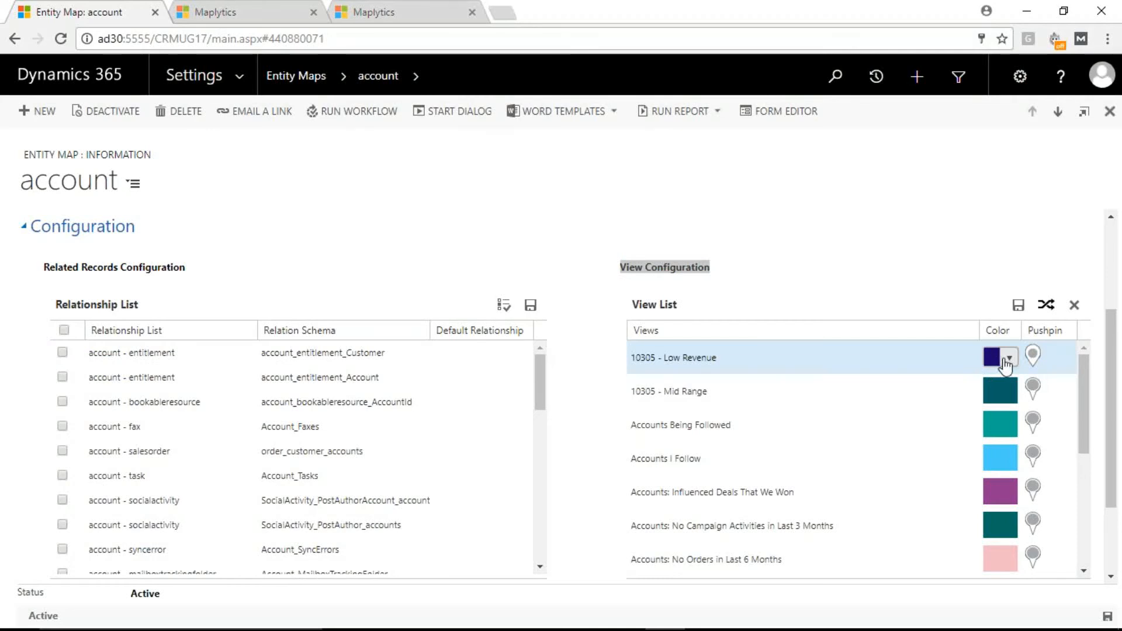
click(1043, 358)
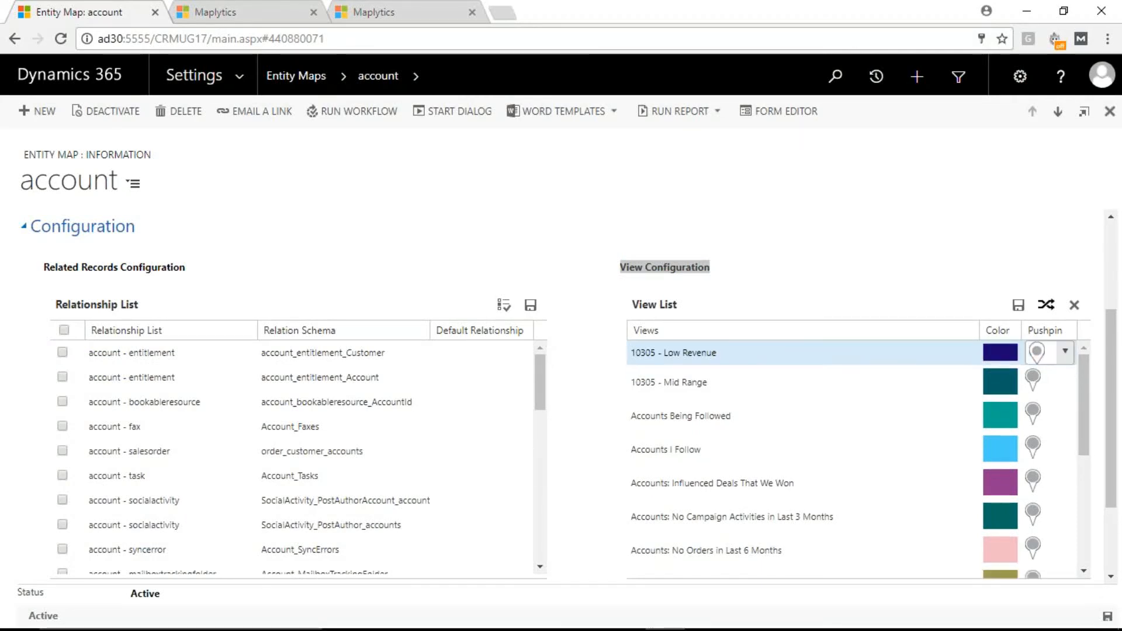
click(1066, 353)
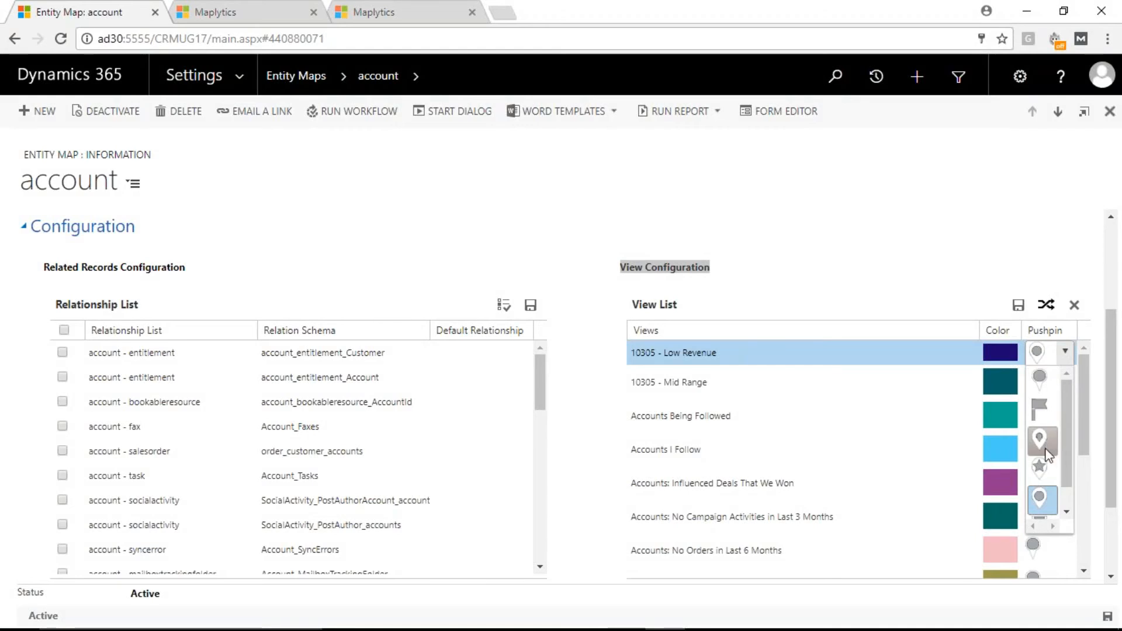
drag(1065, 465, 1069, 490)
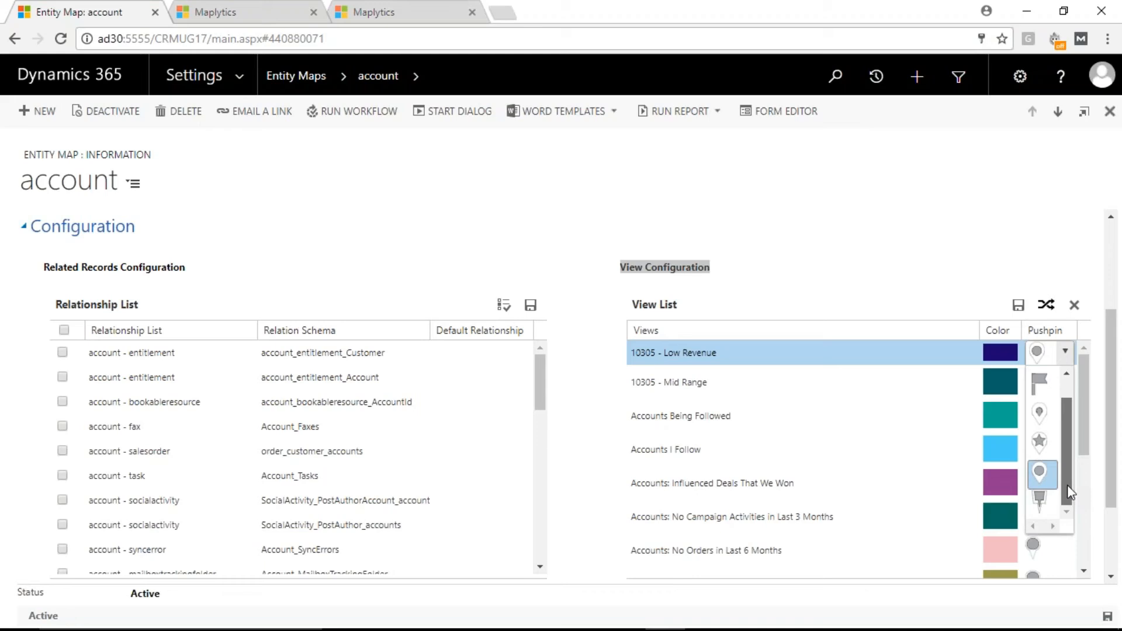
drag(1069, 493, 1061, 449)
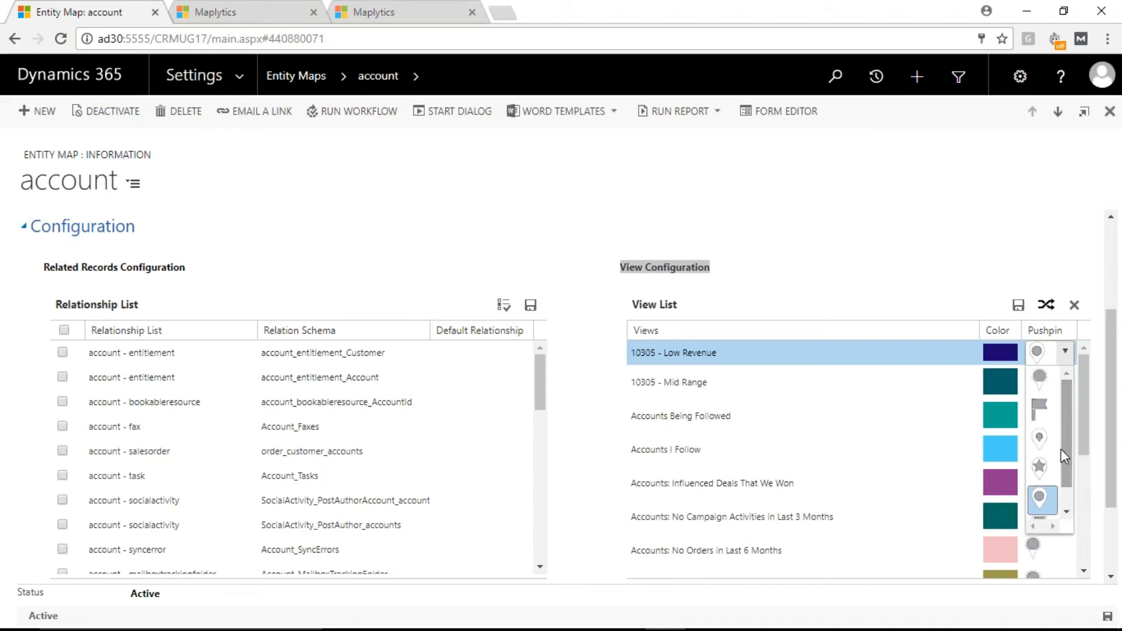
click(578, 302)
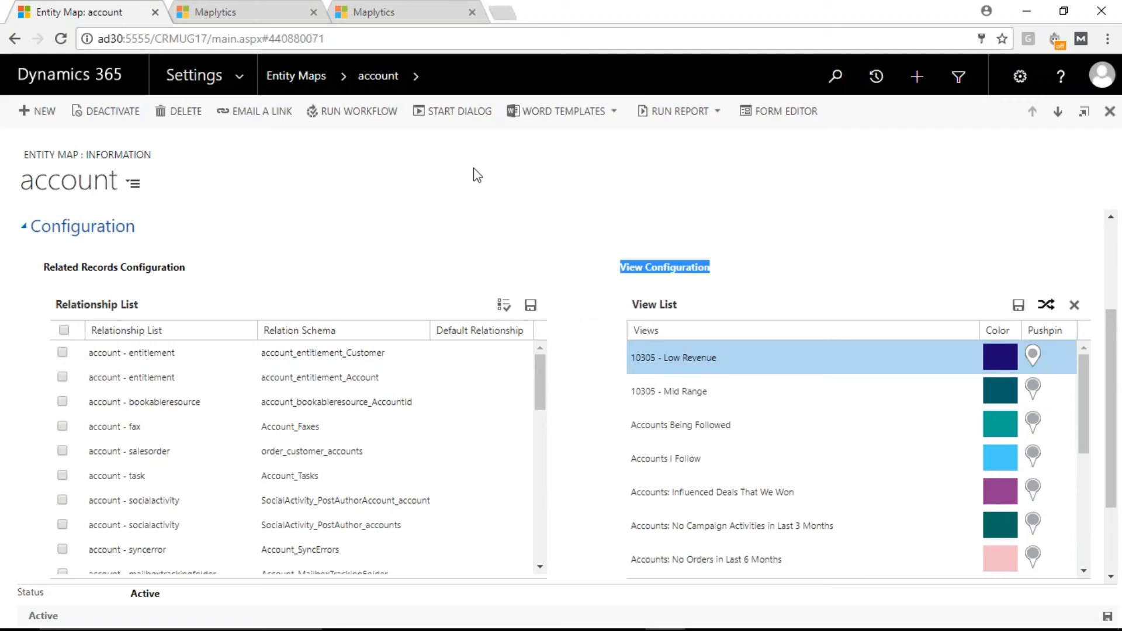
Step: Return to the detail map, show its data grid and filter the Low Revenue accounts to Expected Revenue greater than or equal to 500000
click(215, 11)
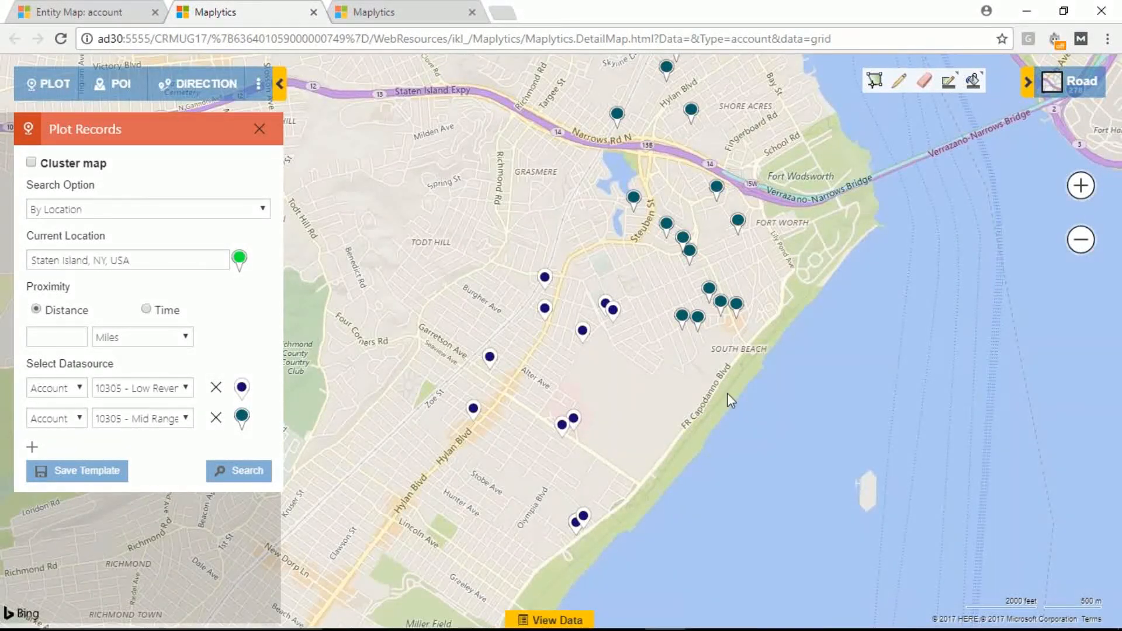
scroll(727, 393, down, 3)
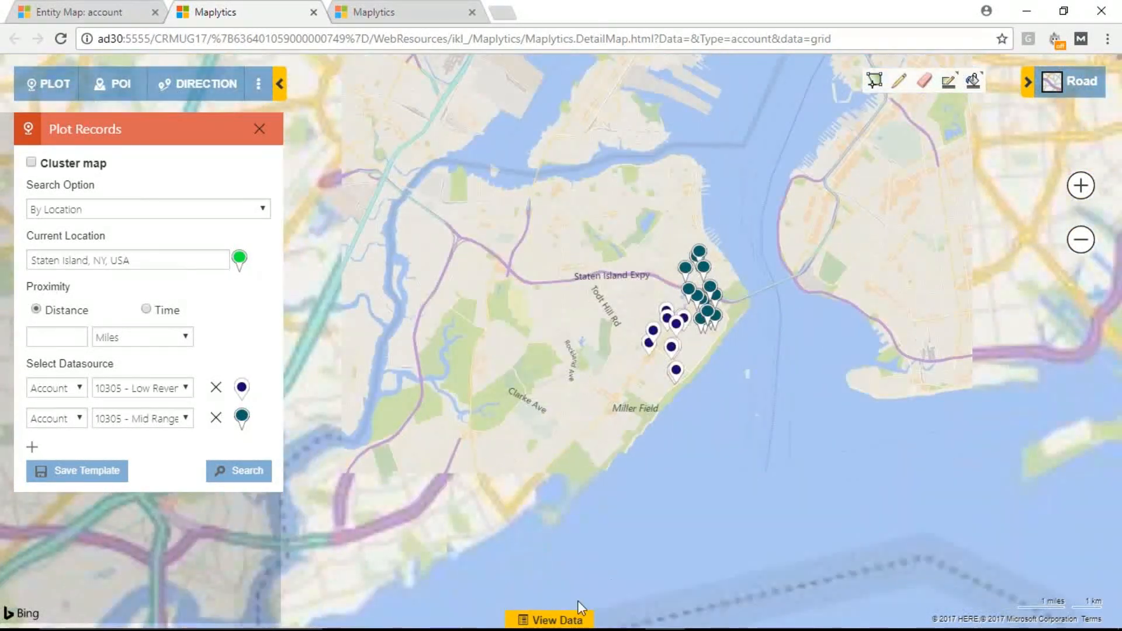
click(579, 617)
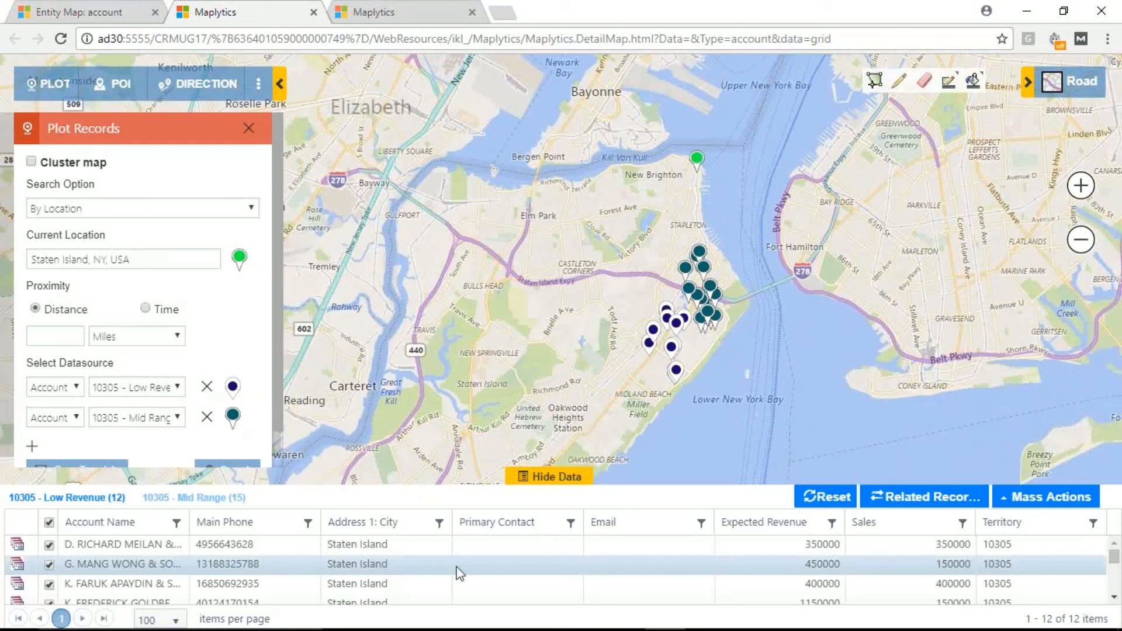
click(833, 526)
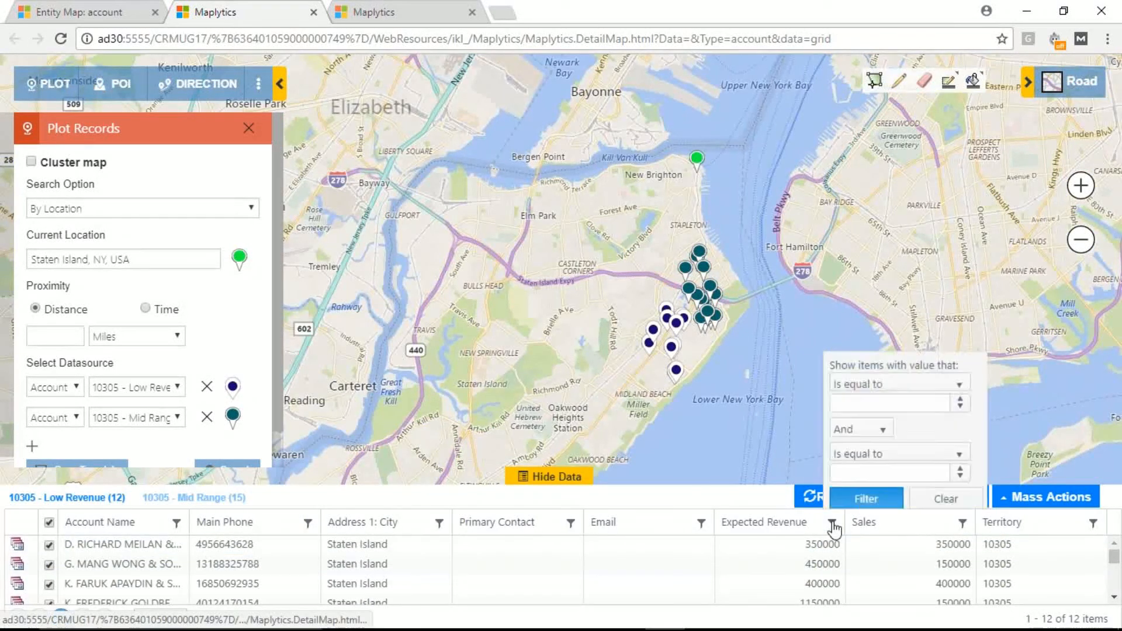
click(864, 379)
click(899, 441)
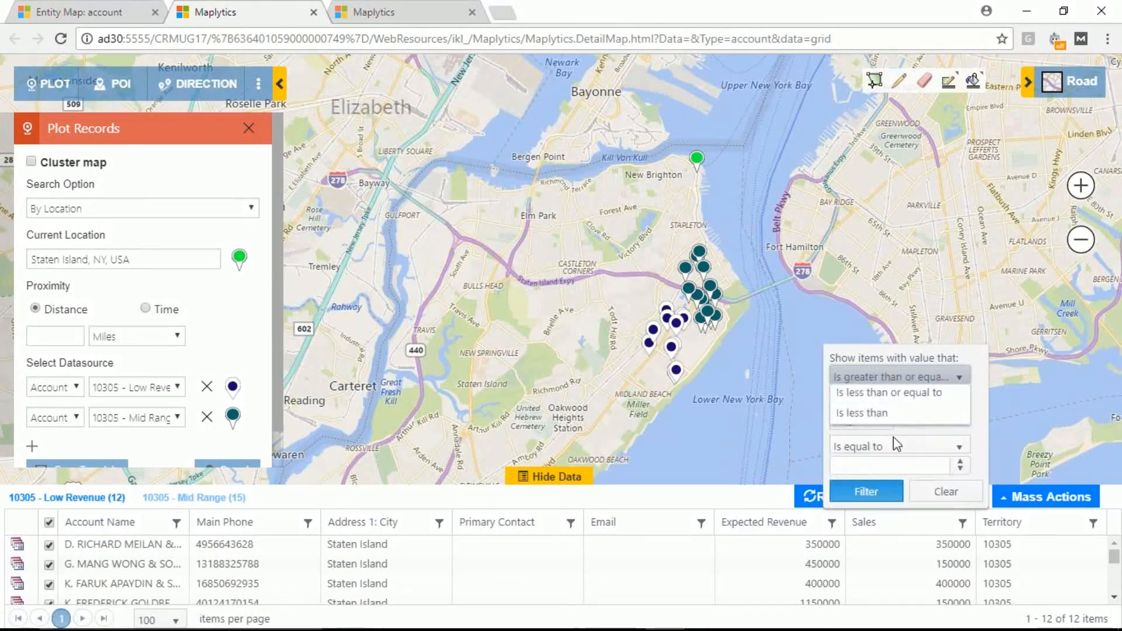
click(876, 395)
text(500000)
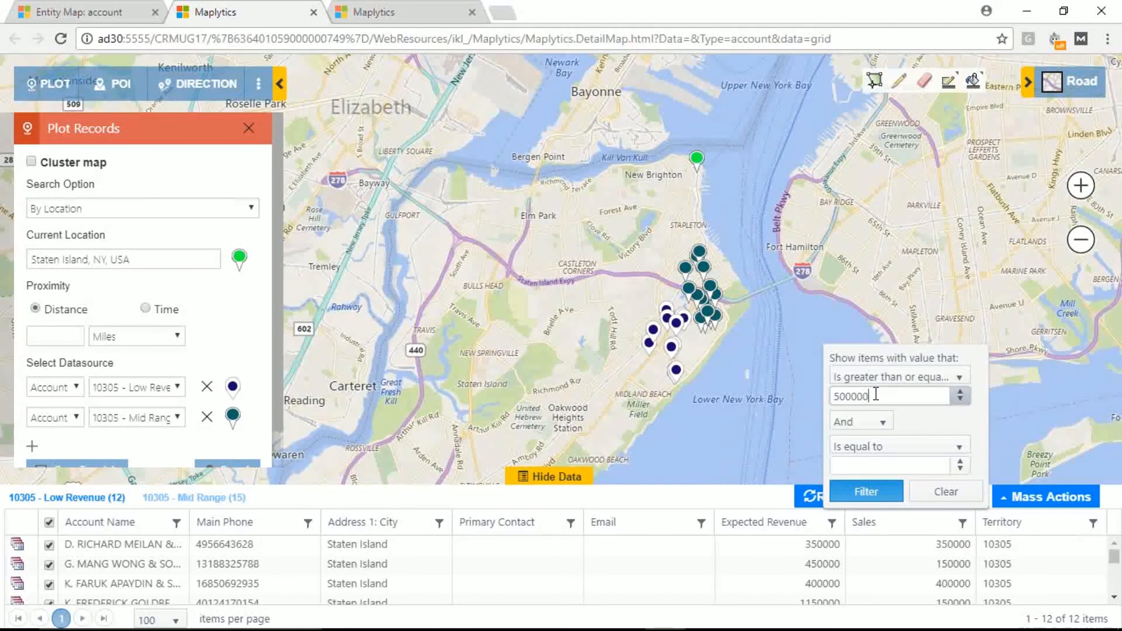
click(865, 491)
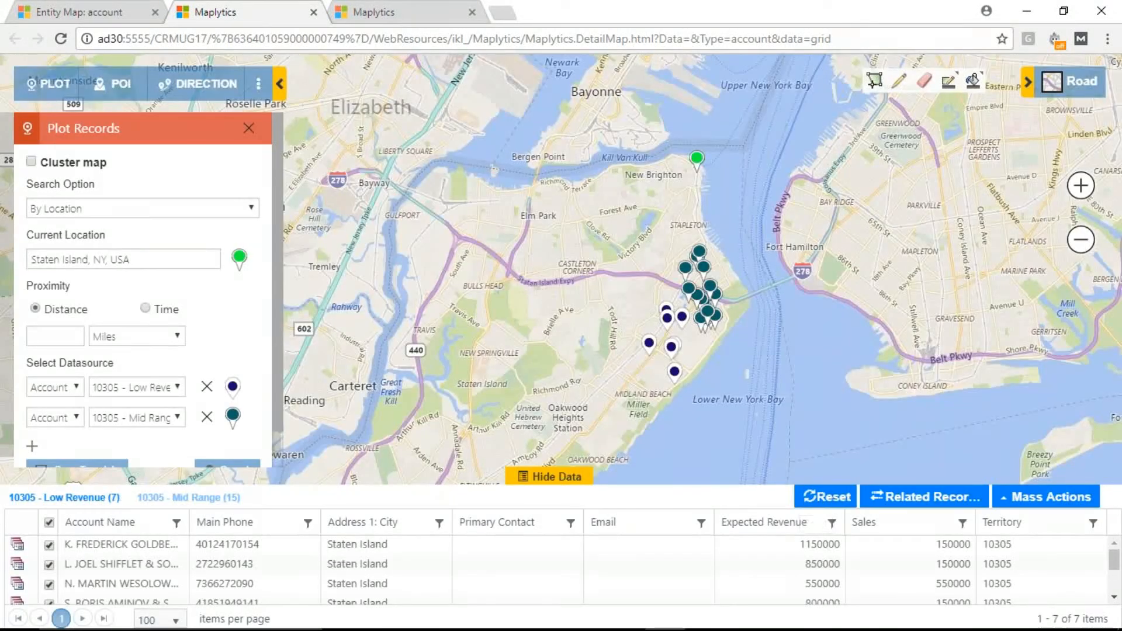
Step: Filter the 10305 - Mid Range accounts in the data grid to those whose Main Phone contains 23
click(184, 498)
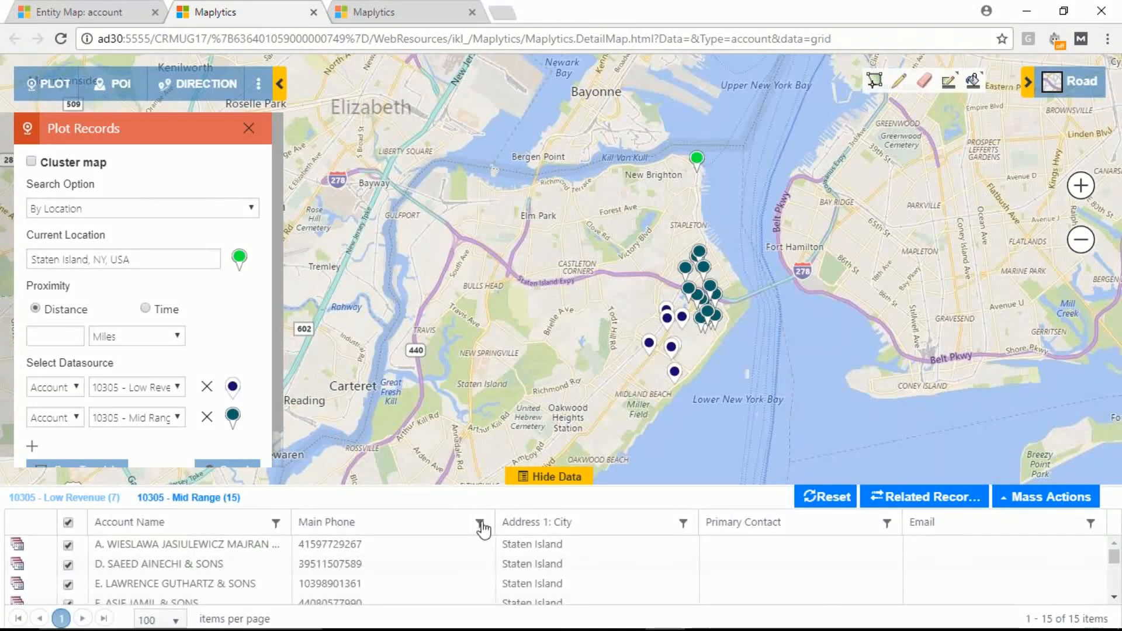
click(479, 522)
click(533, 372)
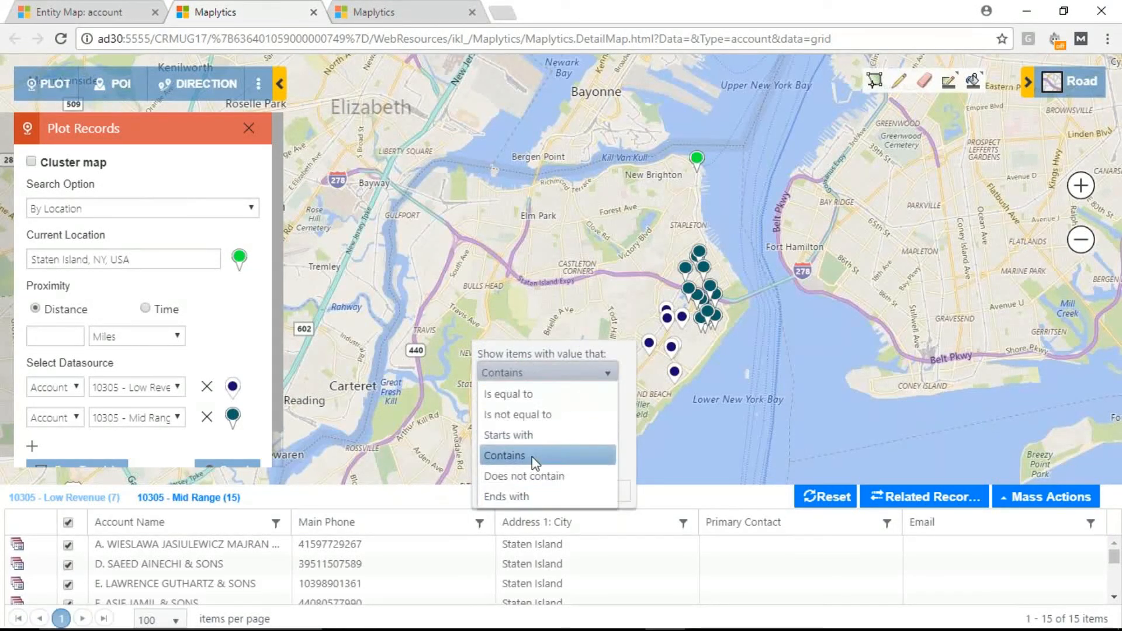
click(533, 462)
click(548, 391)
text(23)
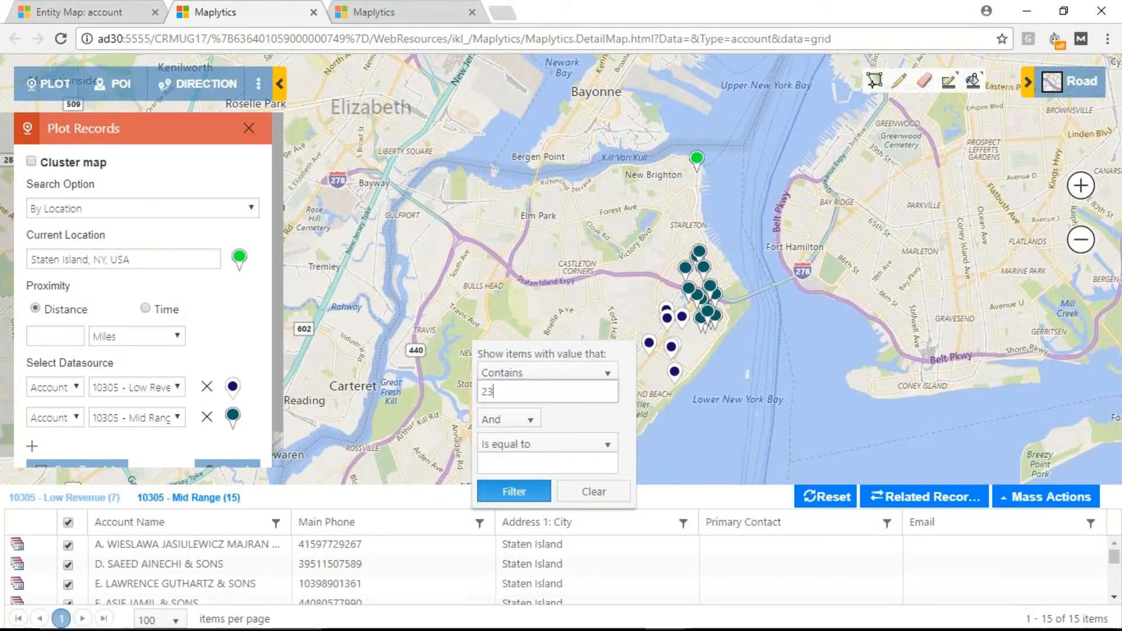
click(508, 491)
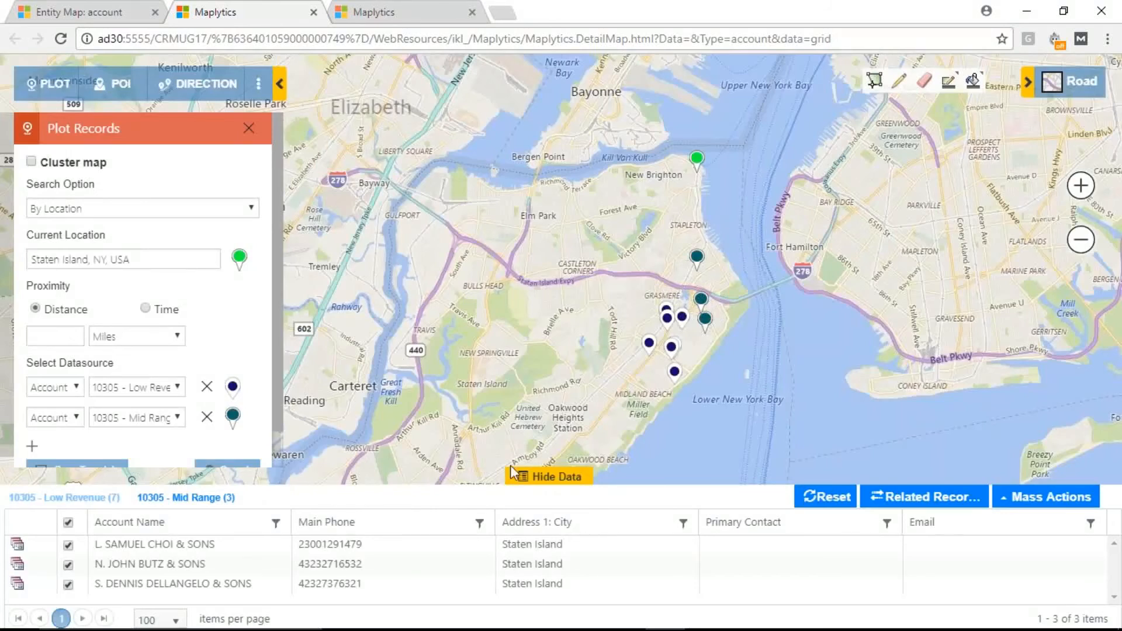
Step: Hide the data grid and save the plotted setup as a new template named Webinar - Sep13 with Public access level
click(536, 475)
click(117, 471)
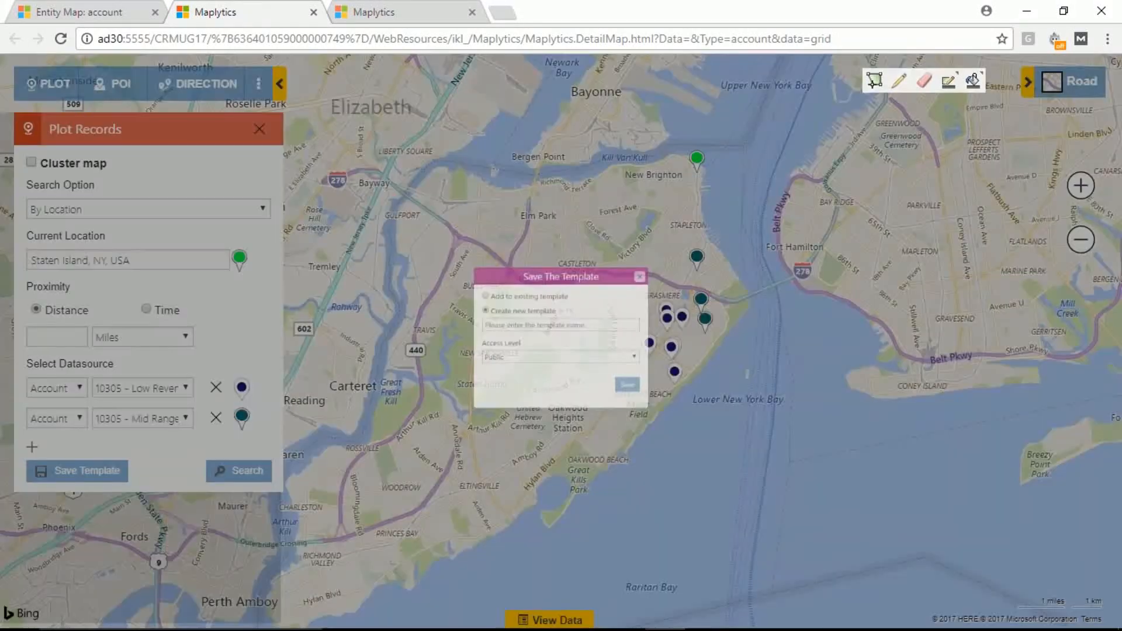
click(478, 317)
text(Webinar - Sep13)
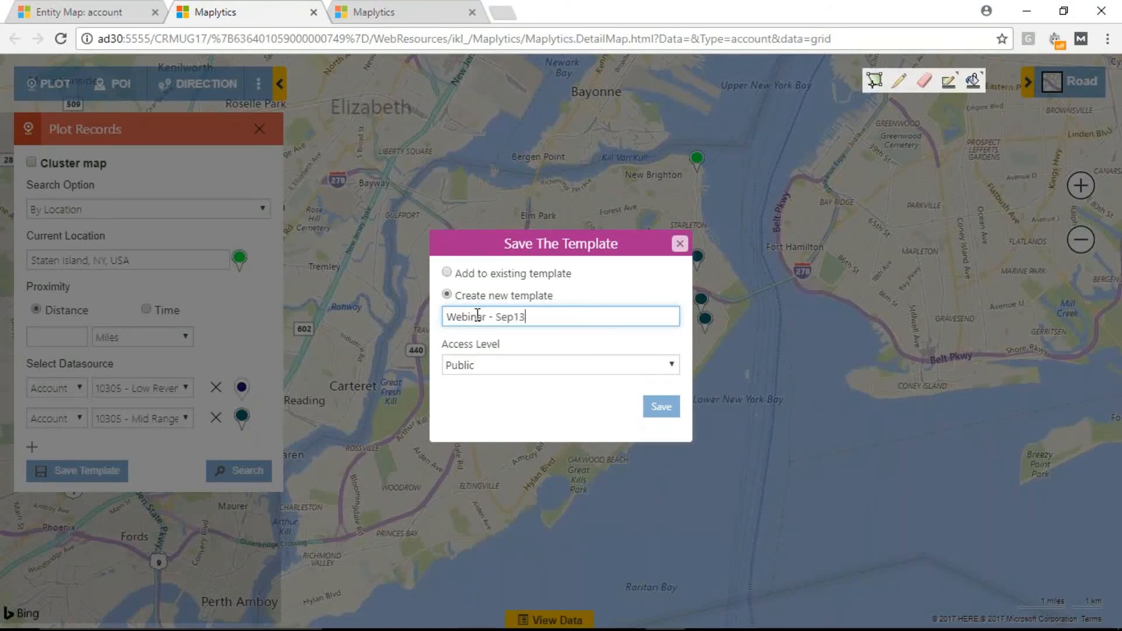
click(513, 366)
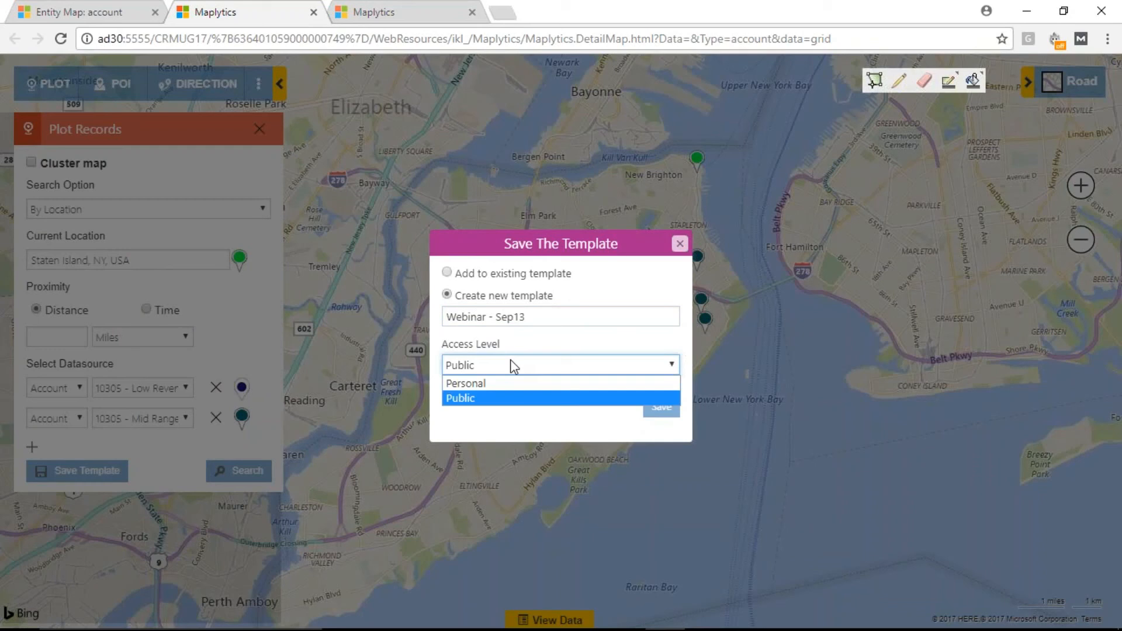
click(513, 365)
click(662, 409)
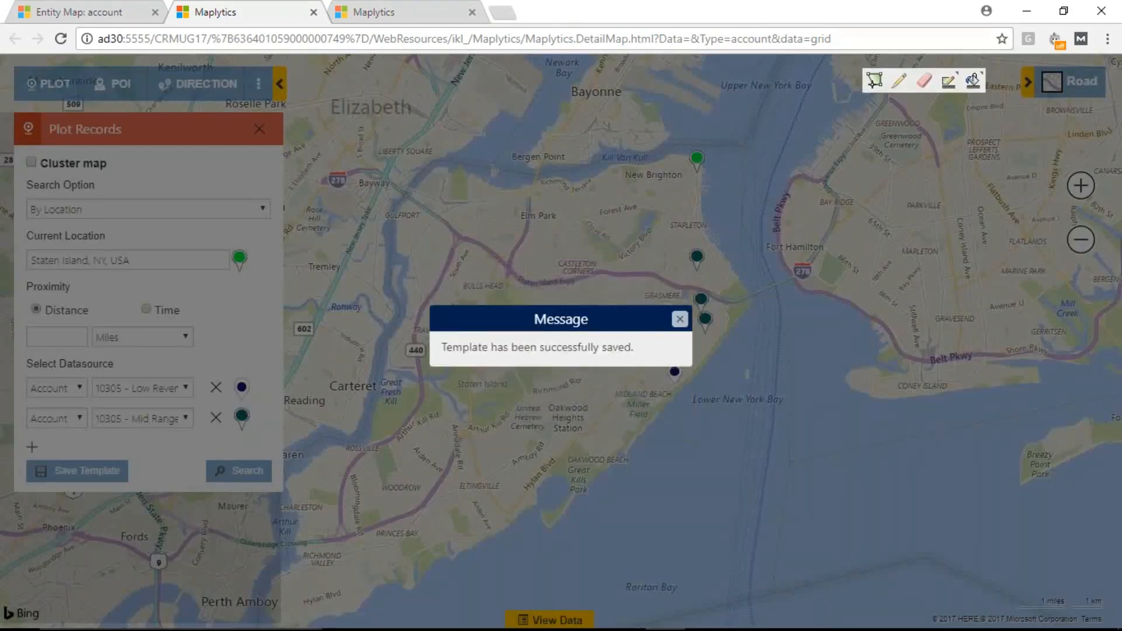
click(678, 320)
Step: Reload the detail map page and plot records by template using Webinar - Sep13
key(ctrl+l)
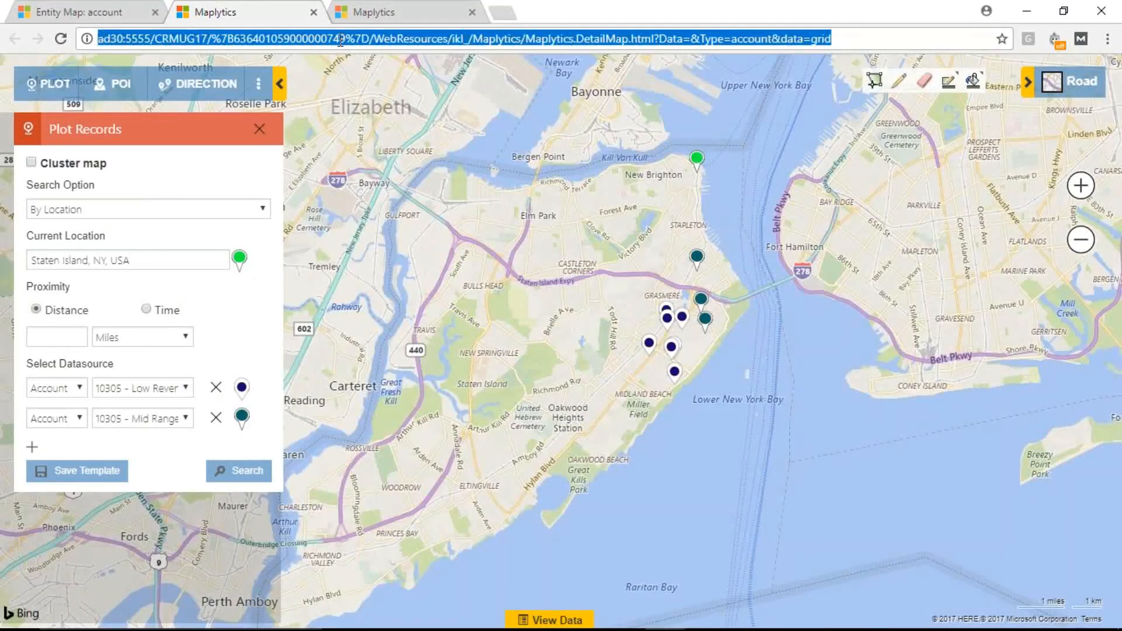
key(Return)
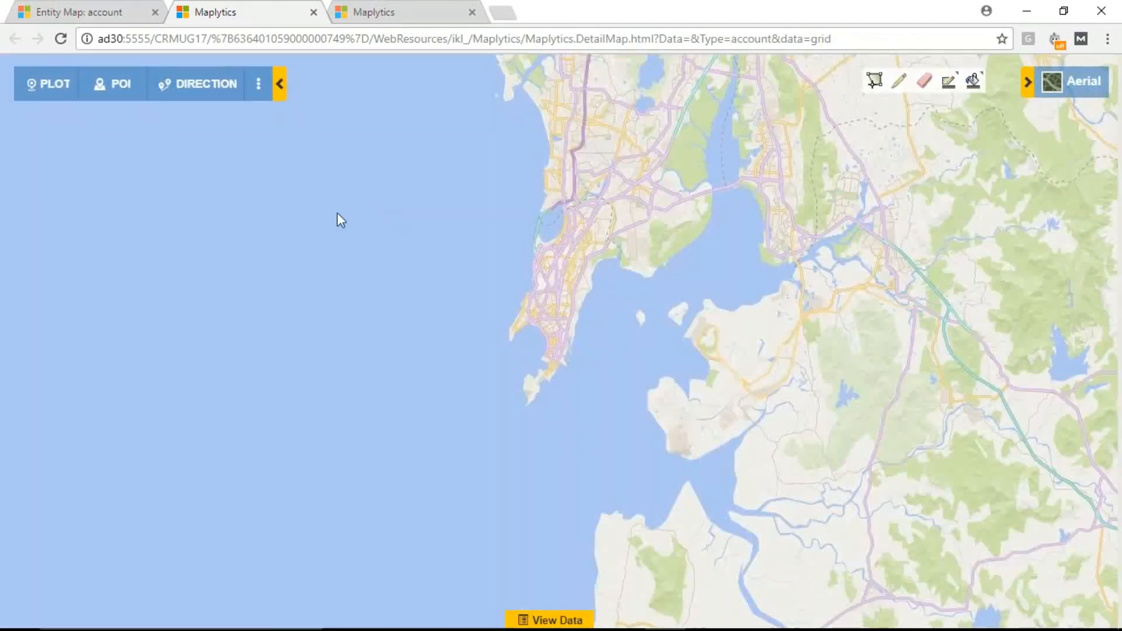
click(42, 85)
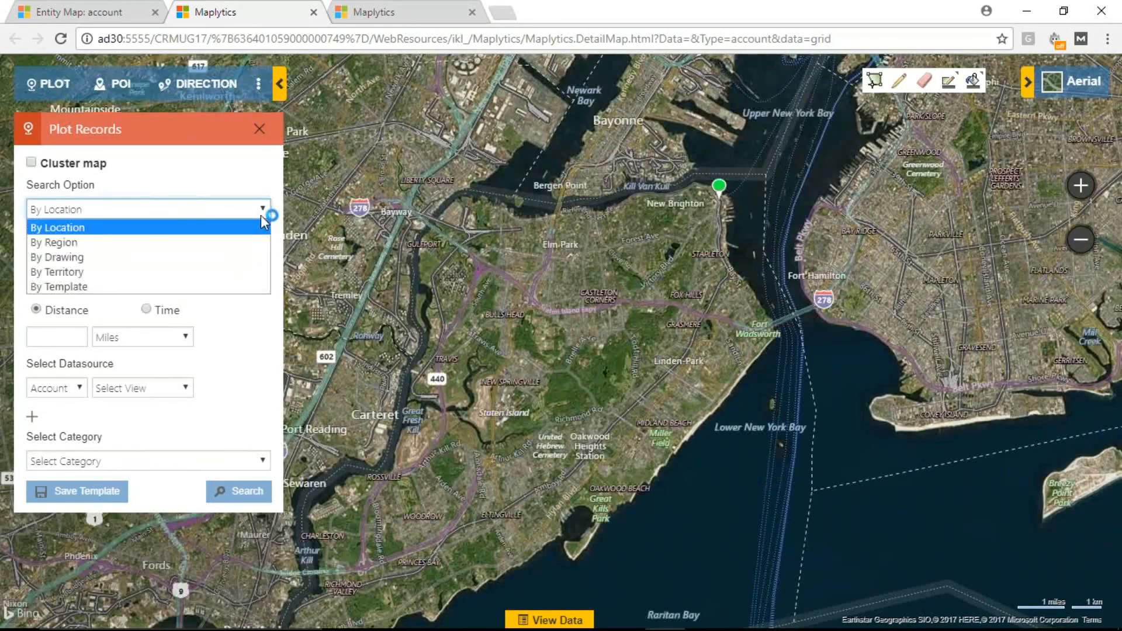
click(106, 288)
click(111, 261)
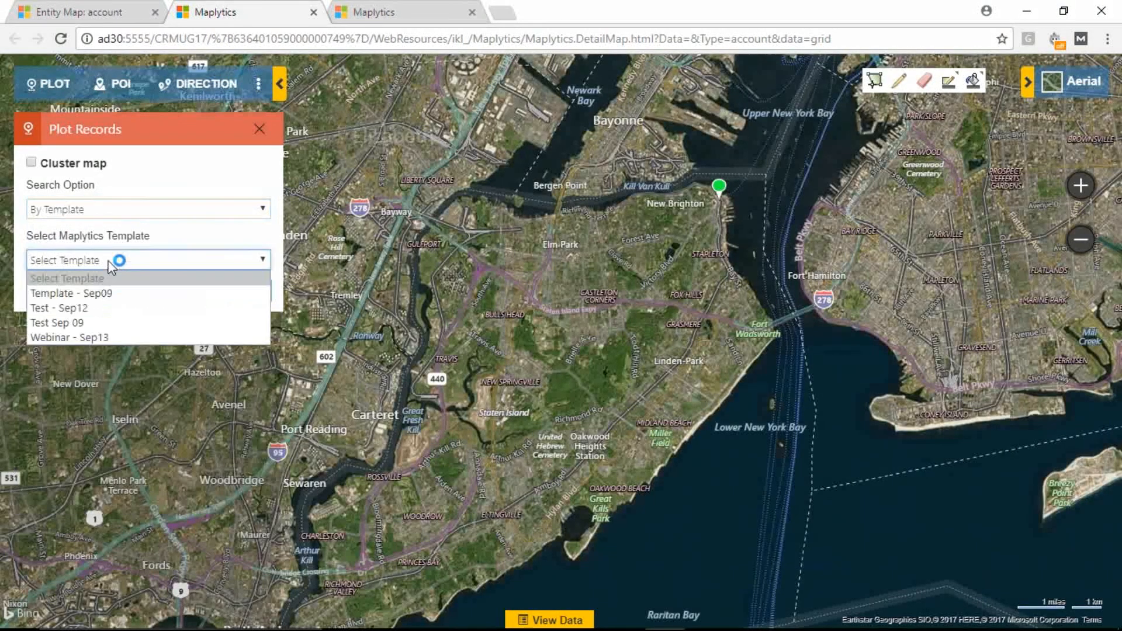
click(89, 339)
click(261, 289)
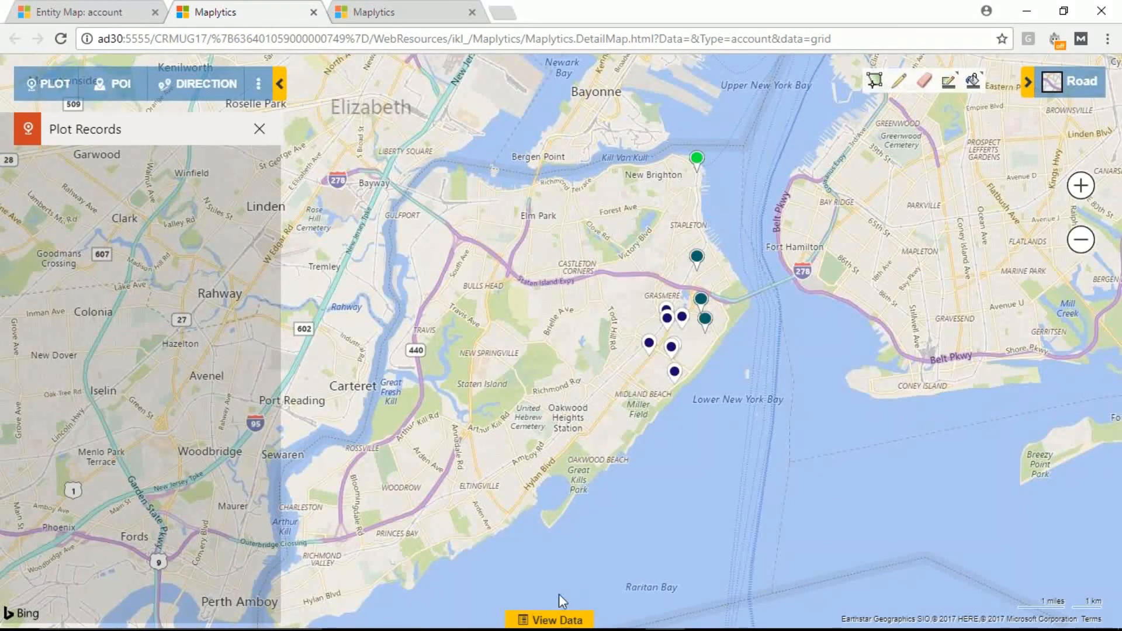
Step: Show the data grid and check the restored Expected Revenue filter on Low Revenue and the Mid Range records
click(561, 622)
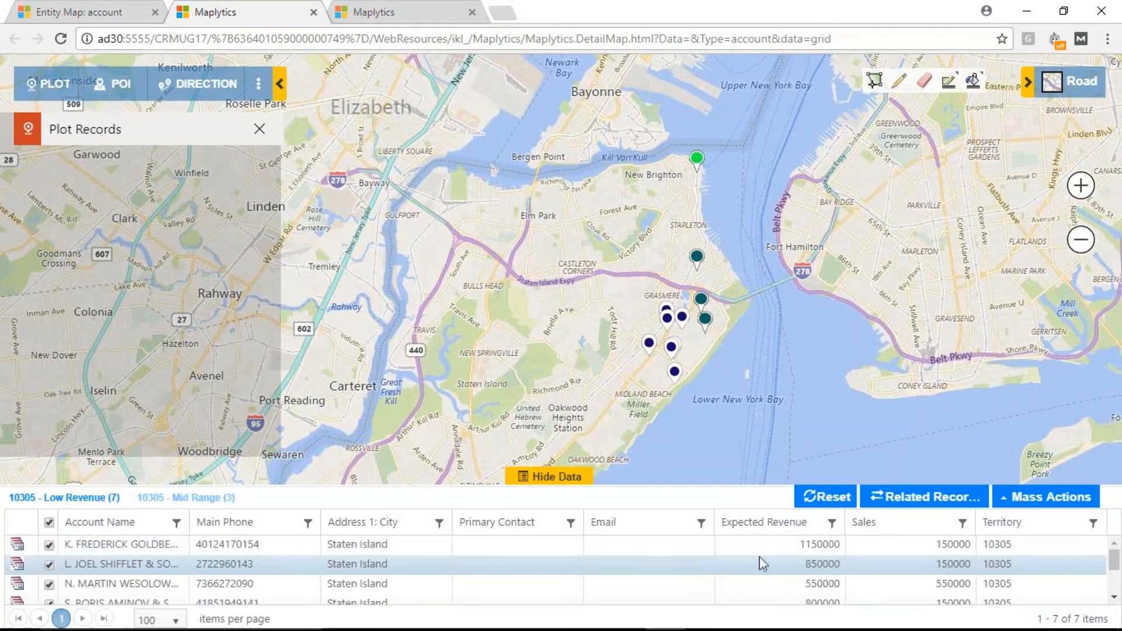
click(831, 523)
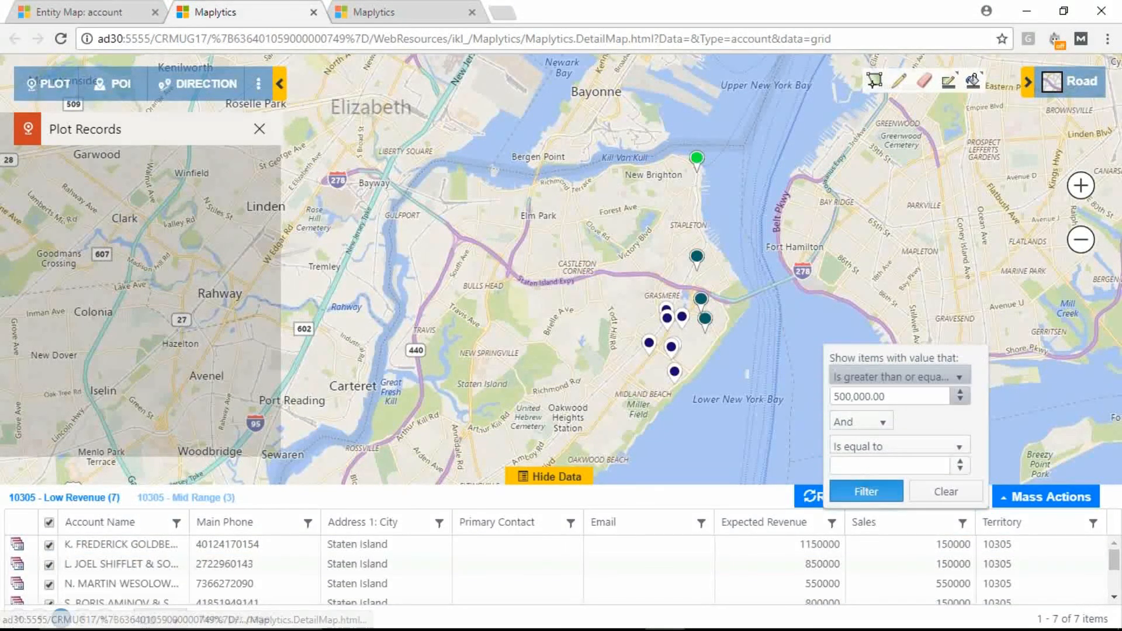
click(187, 499)
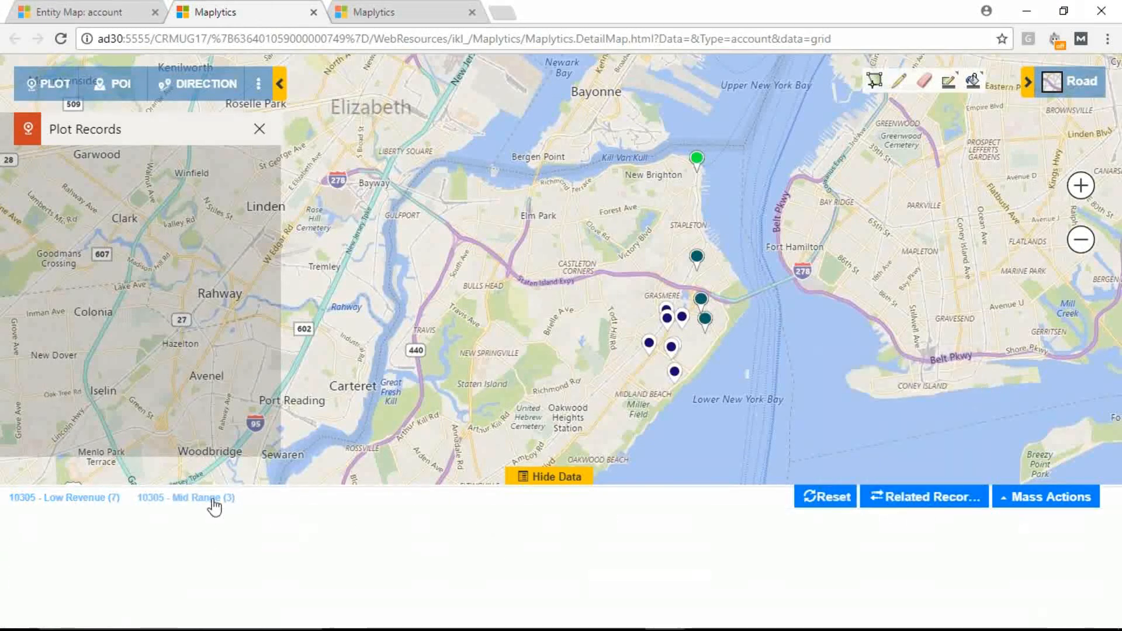